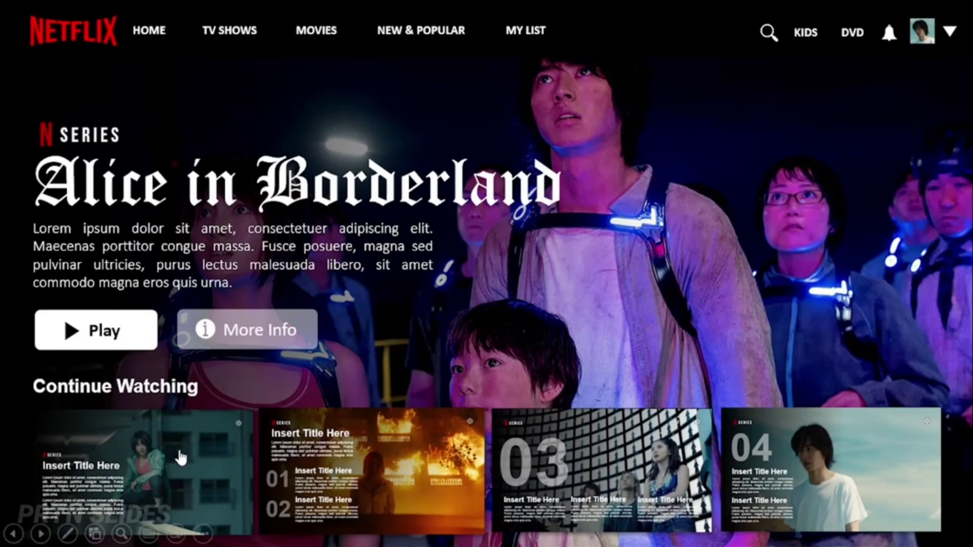
# Browse the Continue Watching title slides, then return to the Netflix main slide
pyautogui.click(191, 458)
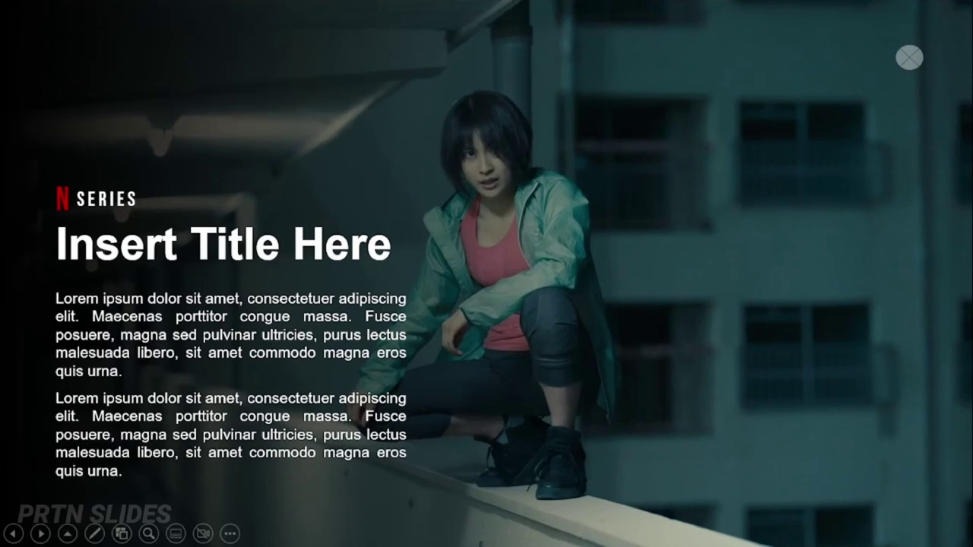
pyautogui.press('Right')
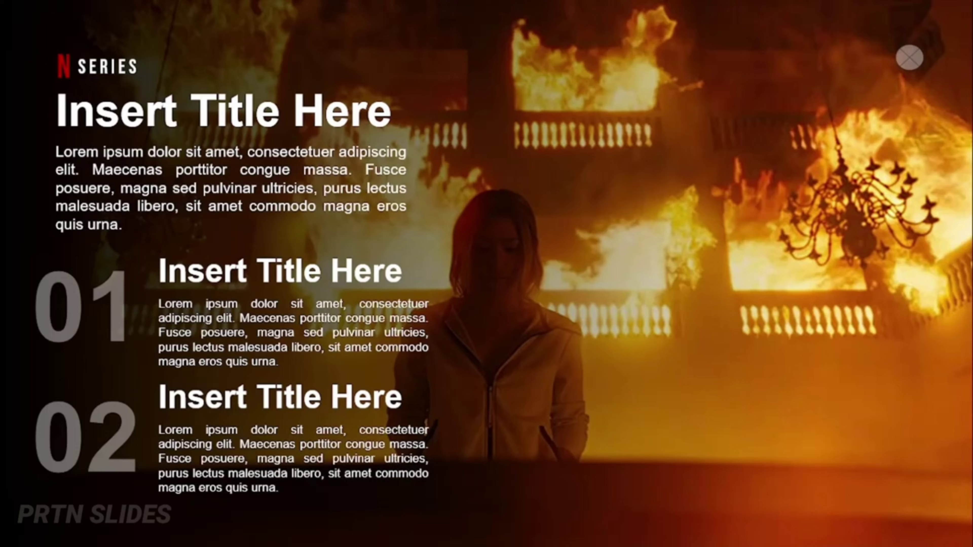
pyautogui.press('Right')
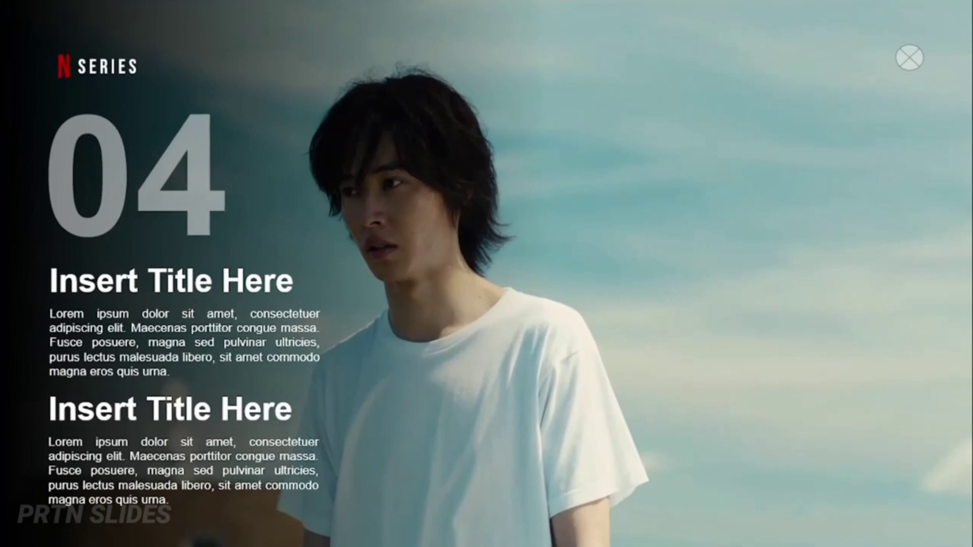
pyautogui.click(908, 64)
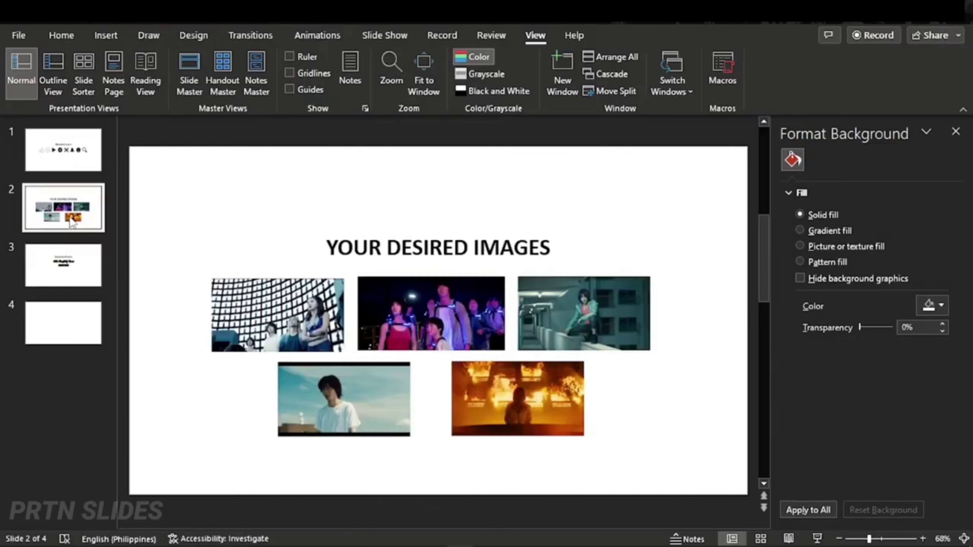
# Set blank slide 4's background to a picture fill using the Alice in Borderland image
pyautogui.click(63, 265)
pyautogui.click(71, 333)
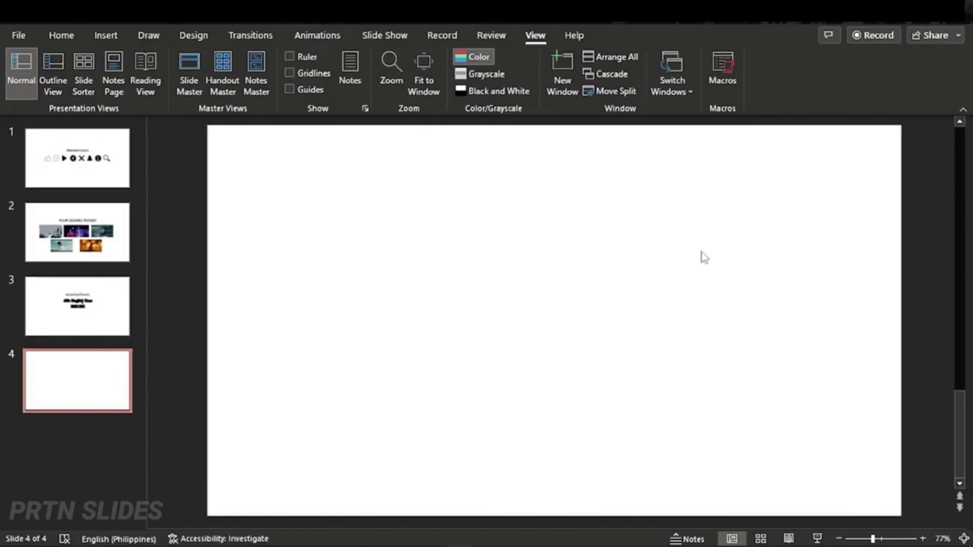
pyautogui.rightClick(569, 242)
pyautogui.click(618, 412)
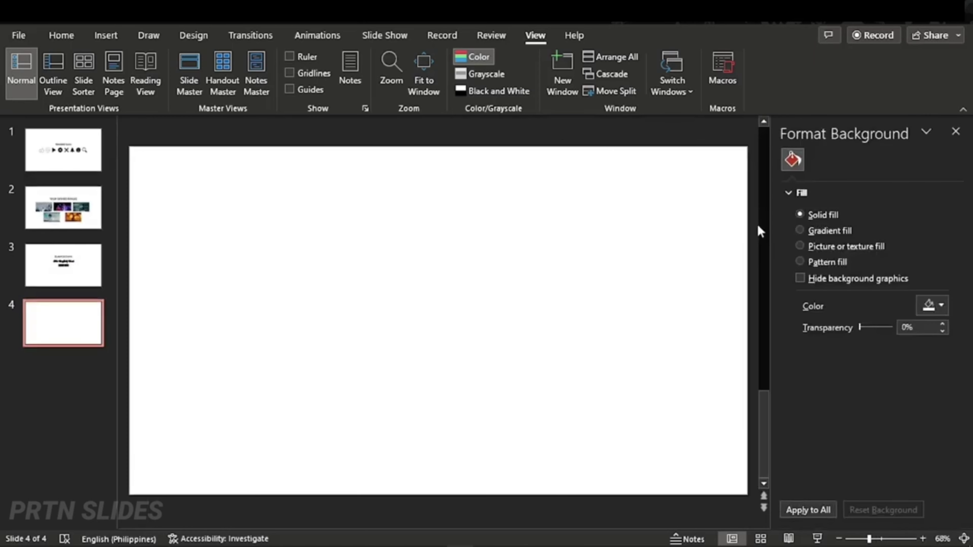
pyautogui.click(864, 248)
pyautogui.click(822, 319)
pyautogui.click(326, 226)
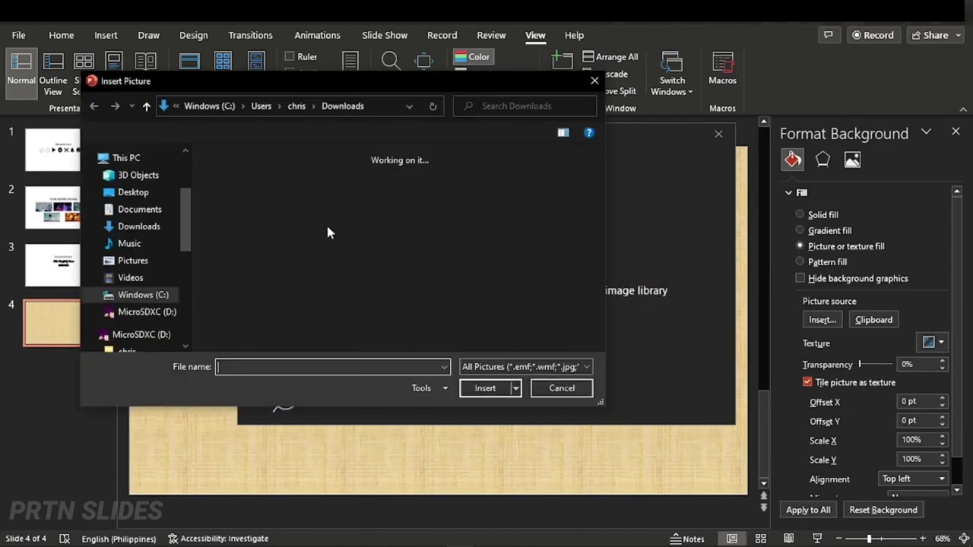
pyautogui.click(440, 189)
pyautogui.click(485, 388)
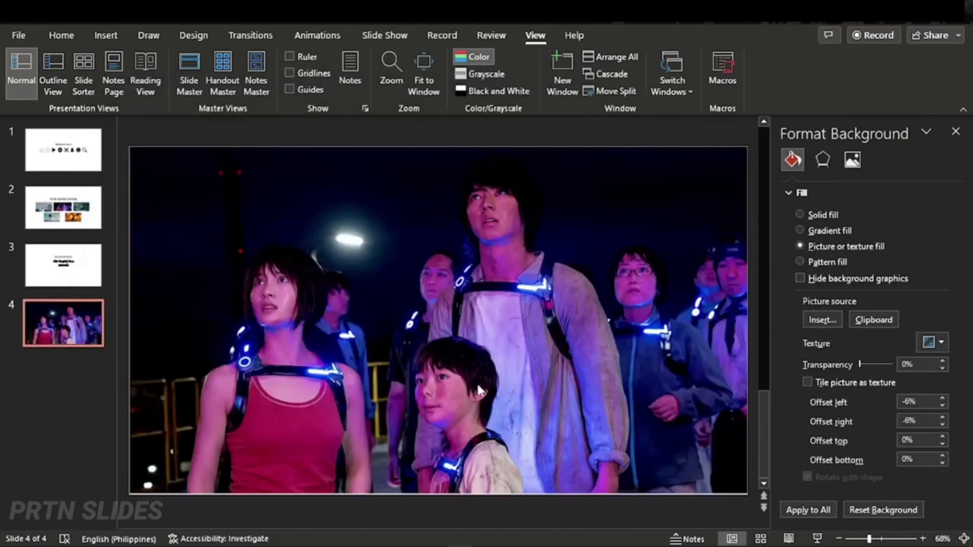
# Draw a rectangle over the left half of the slide, snapped to the centre guide
pyautogui.click(105, 35)
pyautogui.click(259, 70)
pyautogui.click(251, 123)
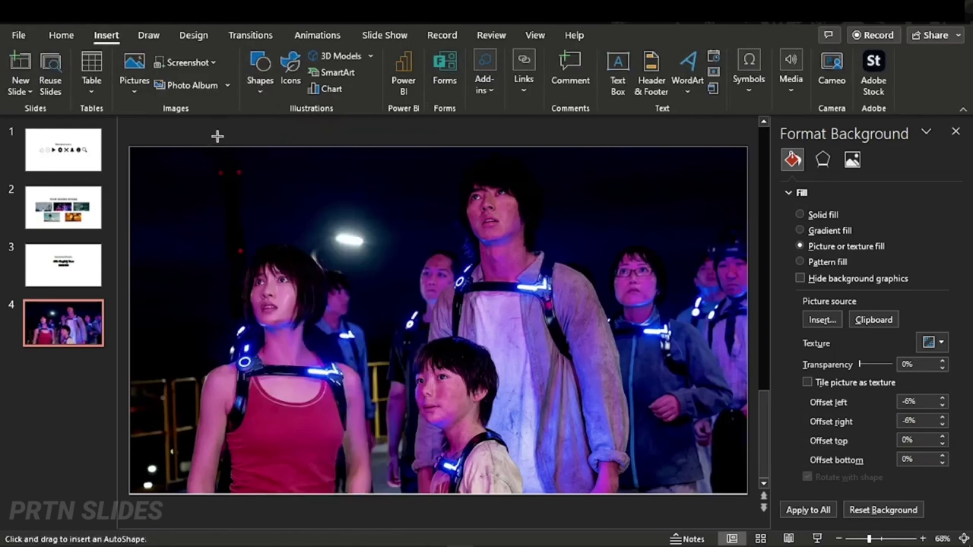
pyautogui.moveTo(129, 146); pyautogui.dragTo(449, 494)
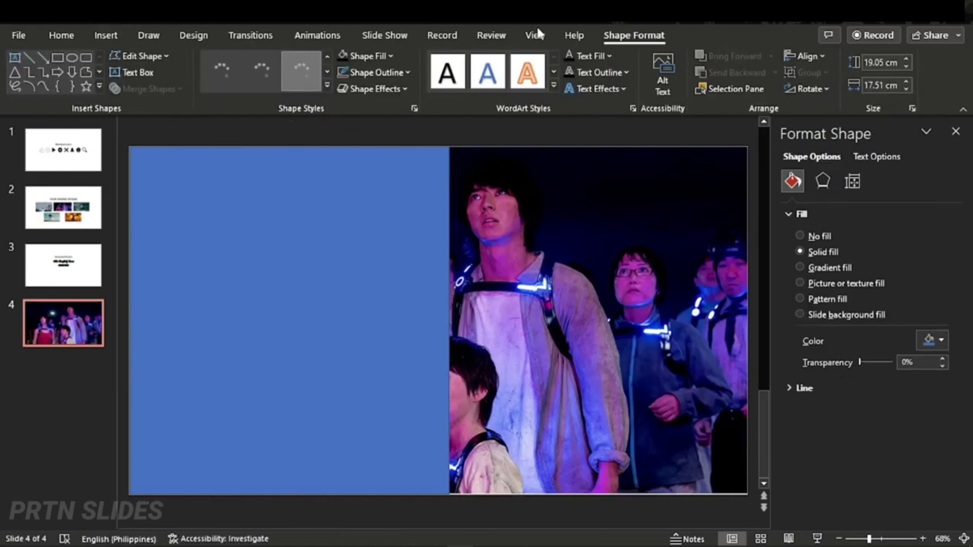
pyautogui.click(537, 35)
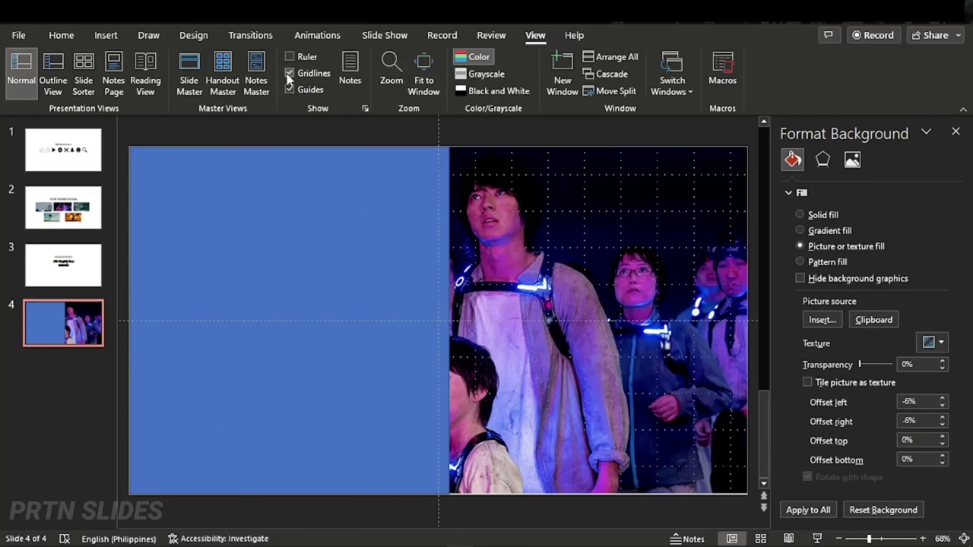
pyautogui.click(241, 236)
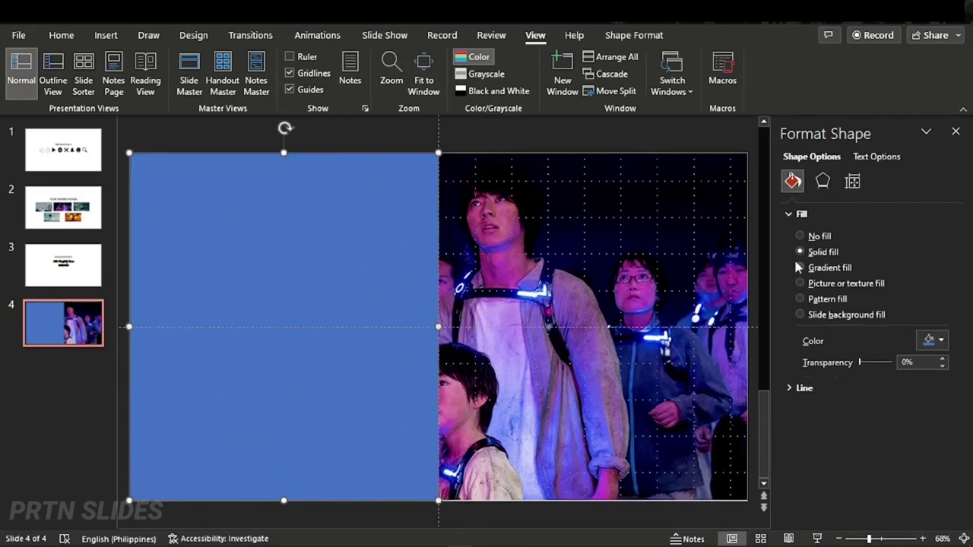
# Give the rectangle a gradient fill from opaque black to fully transparent
pyautogui.click(799, 267)
pyautogui.moveTo(894, 510); pyautogui.dragTo(684, 287)
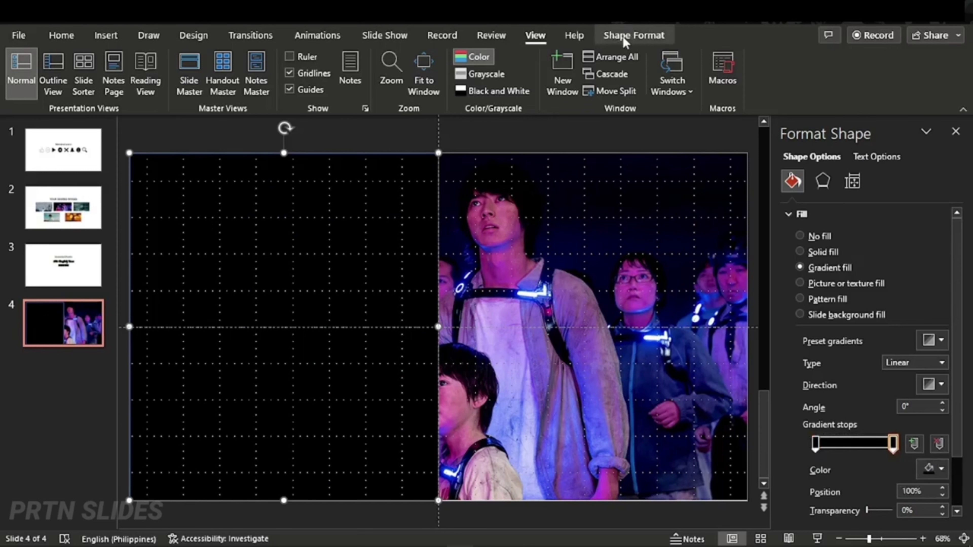
pyautogui.click(633, 35)
pyautogui.click(362, 56)
pyautogui.click(354, 92)
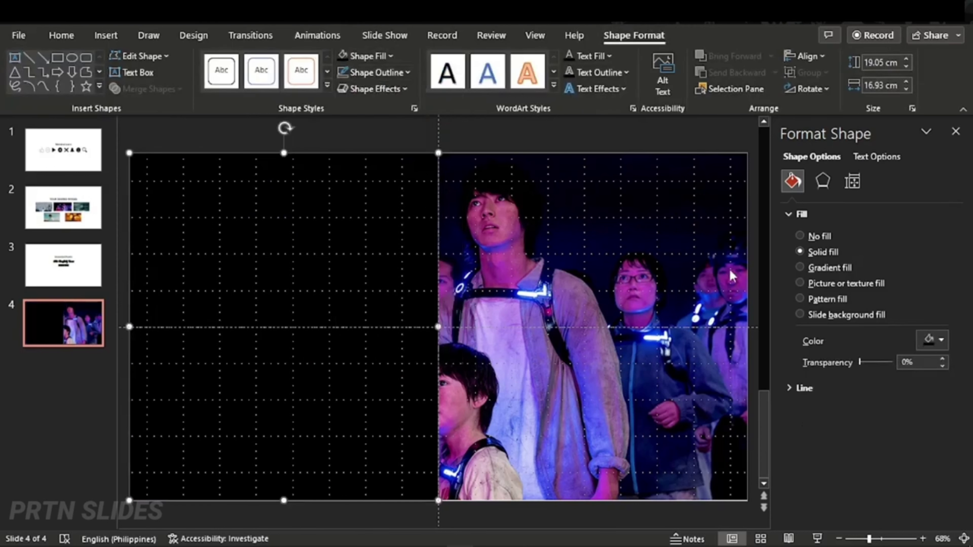
pyautogui.click(799, 268)
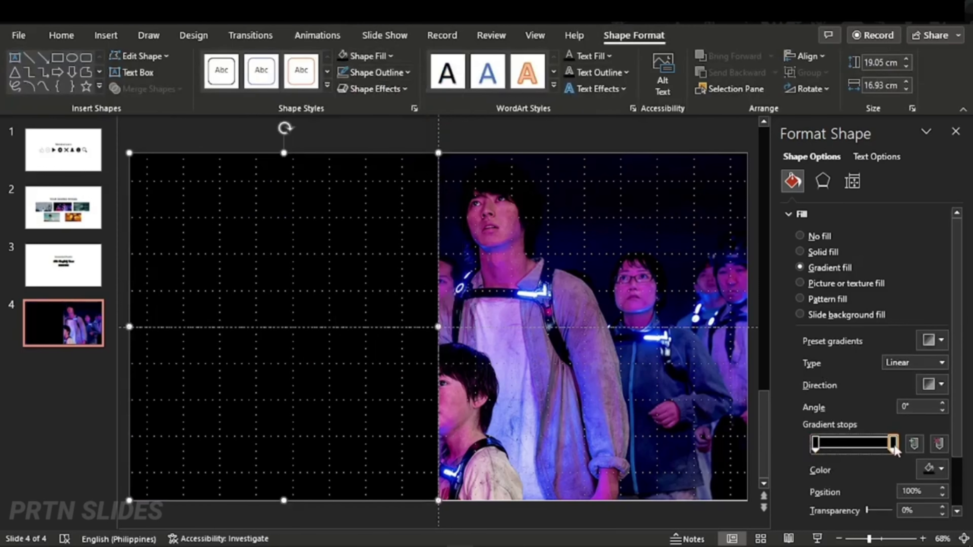
pyautogui.scroll(-2, 894, 450)
pyautogui.moveTo(866, 476); pyautogui.dragTo(891, 476)
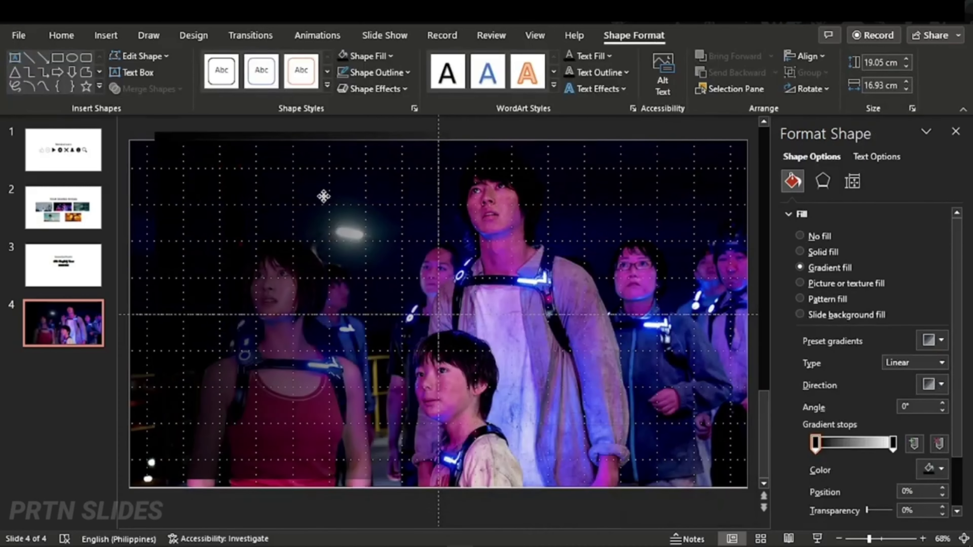
# Draw a full-width black bar with a white outline across the slide top
pyautogui.click(261, 71)
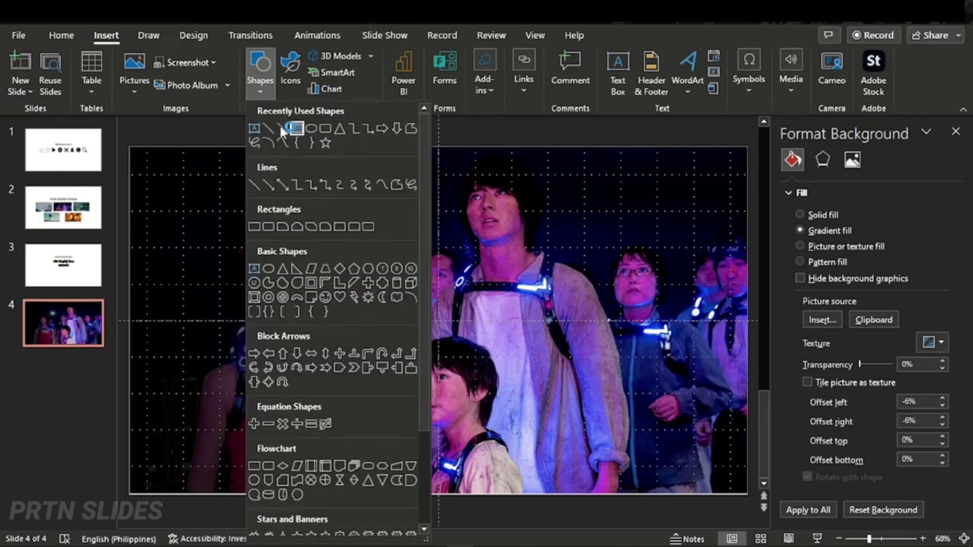
pyautogui.click(295, 128)
pyautogui.moveTo(210, 157); pyautogui.dragTo(747, 179)
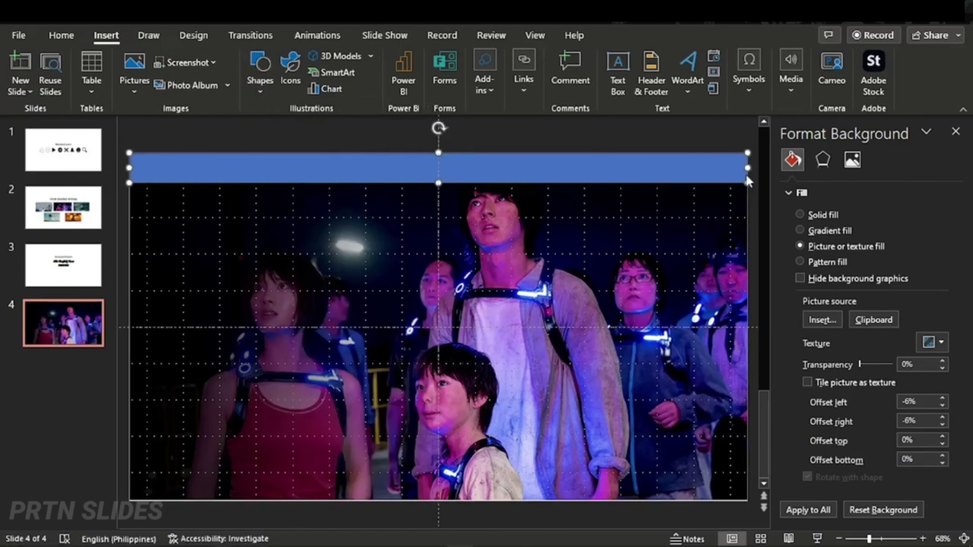
pyautogui.click(262, 70)
pyautogui.click(342, 75)
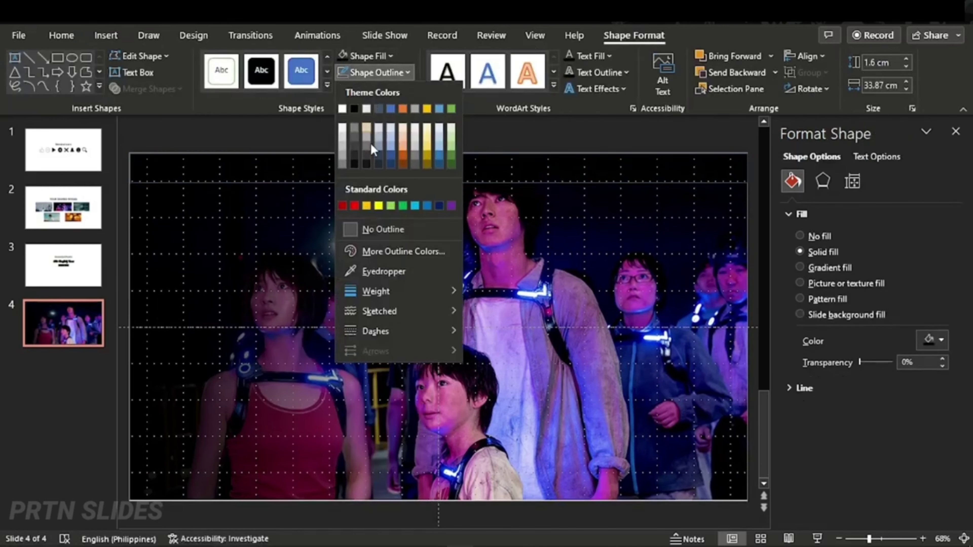
pyautogui.click(348, 108)
pyautogui.click(370, 128)
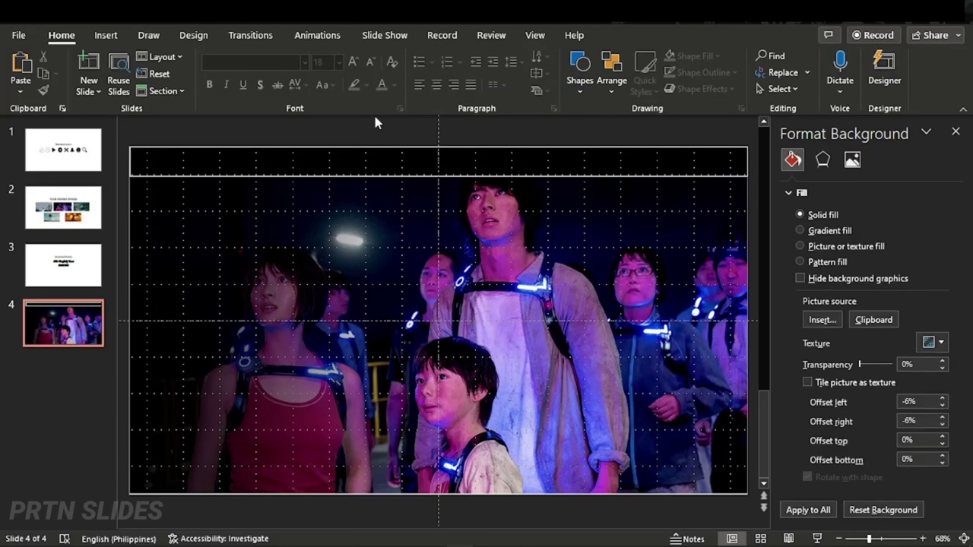
# Add a large red 'NETFLIX' text box in Bebas Neue
pyautogui.click(106, 35)
pyautogui.click(617, 73)
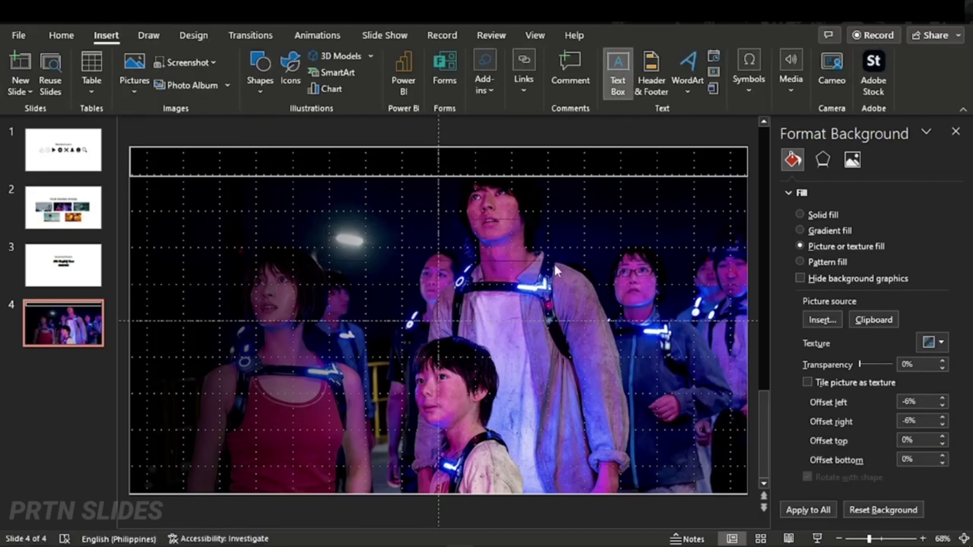
pyautogui.moveTo(556, 264); pyautogui.dragTo(325, 220)
pyautogui.write('NETFLIX')
pyautogui.click(353, 61)
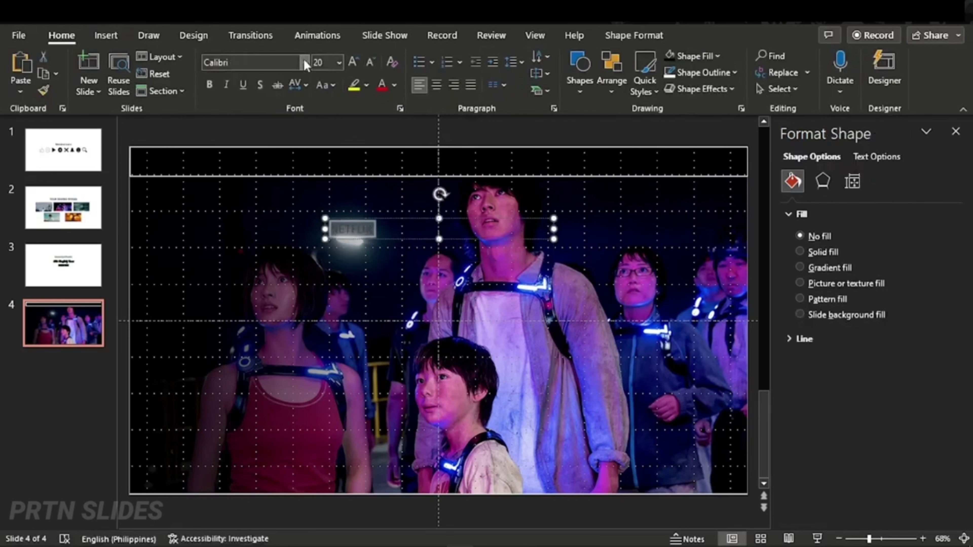
pyautogui.click(249, 63)
pyautogui.click(241, 165)
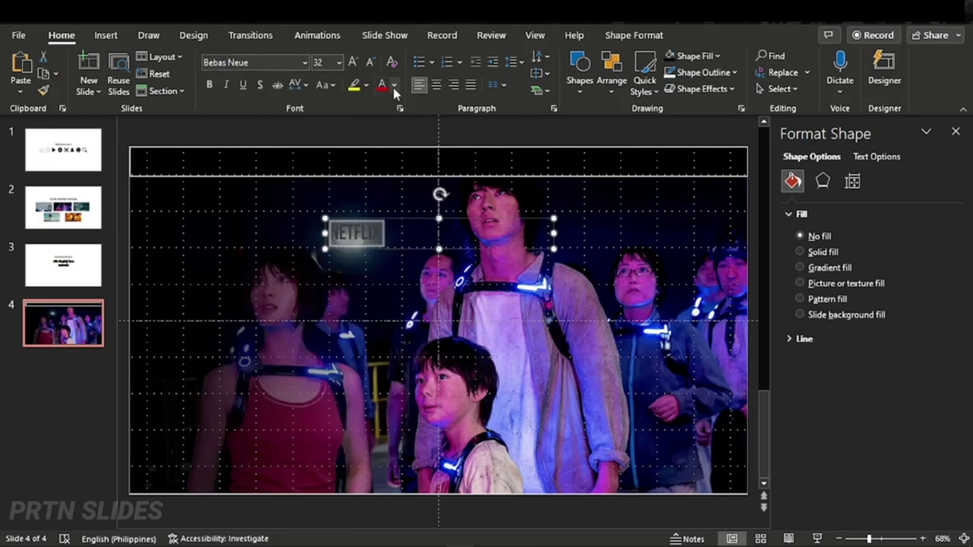
pyautogui.write('NETFLIX')
pyautogui.click(701, 89)
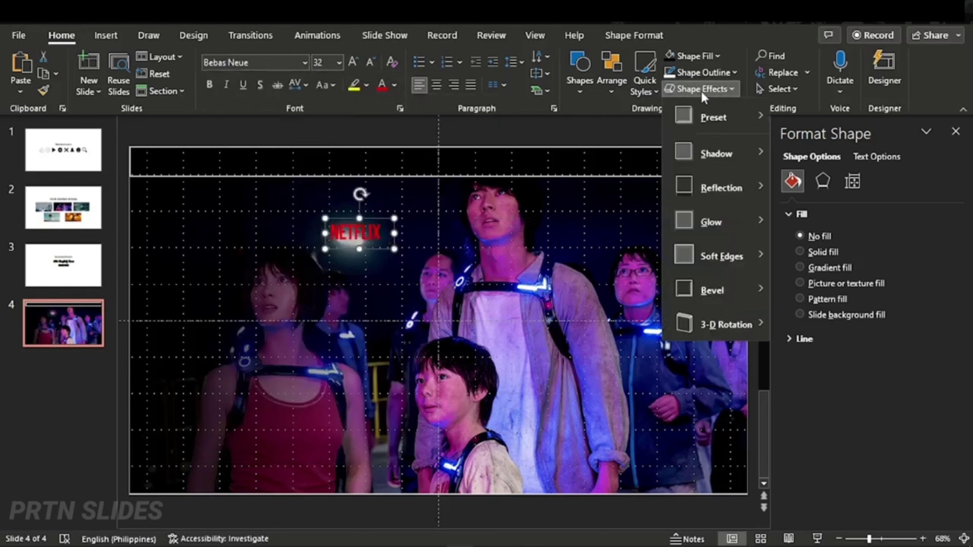
pyautogui.click(732, 87)
# Apply the Deflate text-transform warp to the NETFLIX text
pyautogui.click(877, 156)
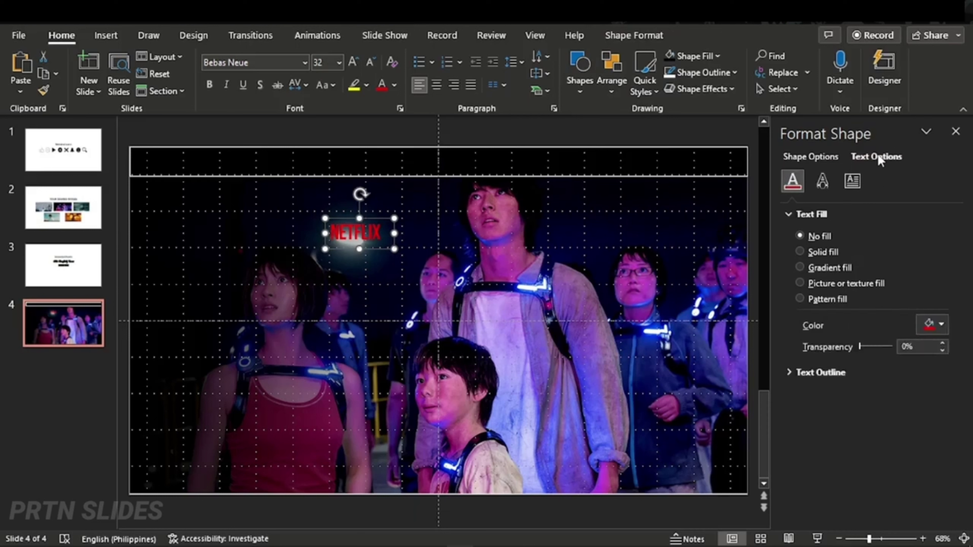
pyautogui.click(822, 181)
pyautogui.click(804, 294)
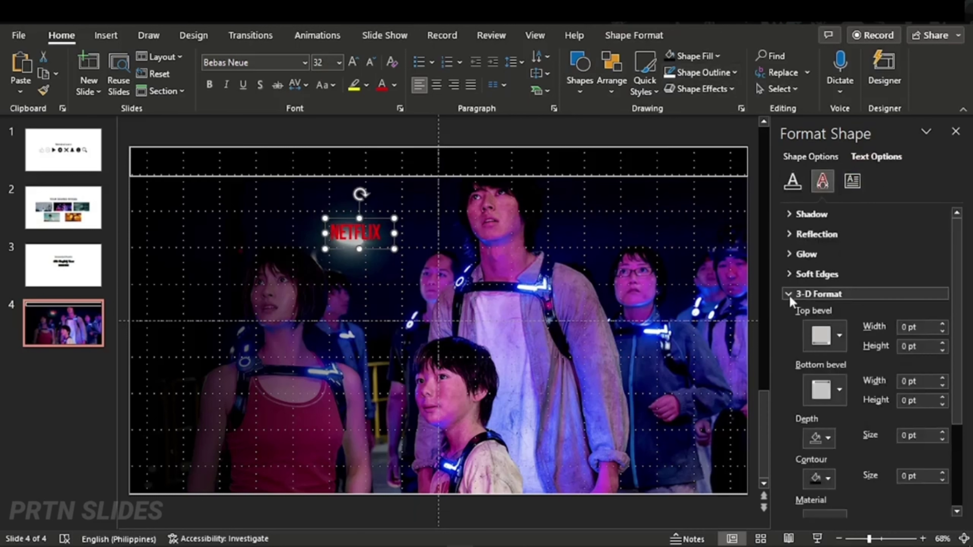
pyautogui.click(804, 294)
pyautogui.click(808, 313)
pyautogui.click(808, 313)
pyautogui.click(634, 35)
pyautogui.click(618, 88)
pyautogui.moveTo(616, 288)
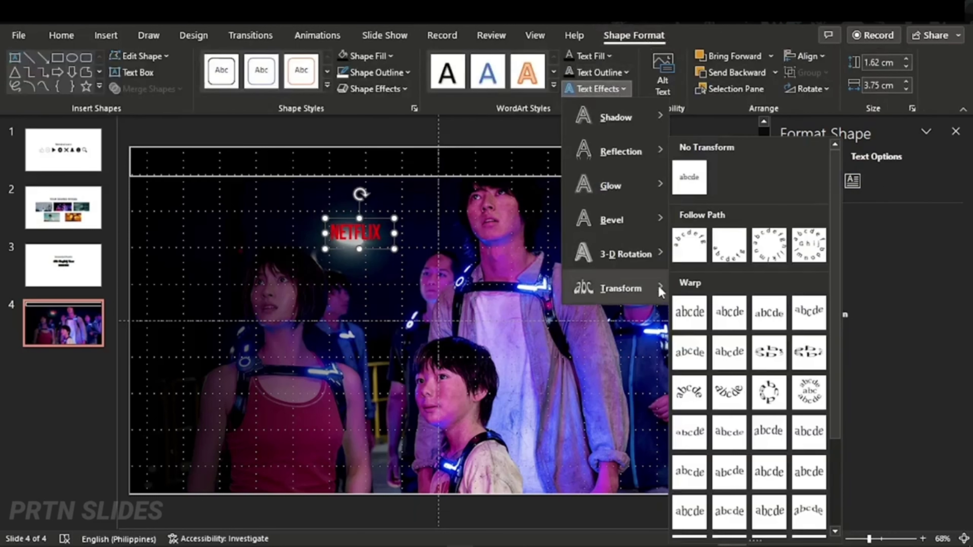
pyautogui.scroll(-3, 689, 314)
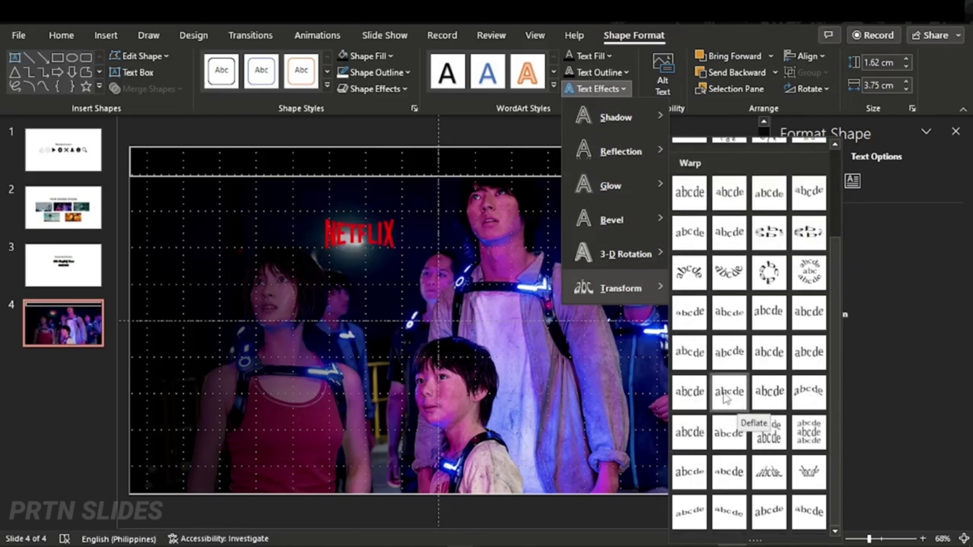
pyautogui.click(725, 398)
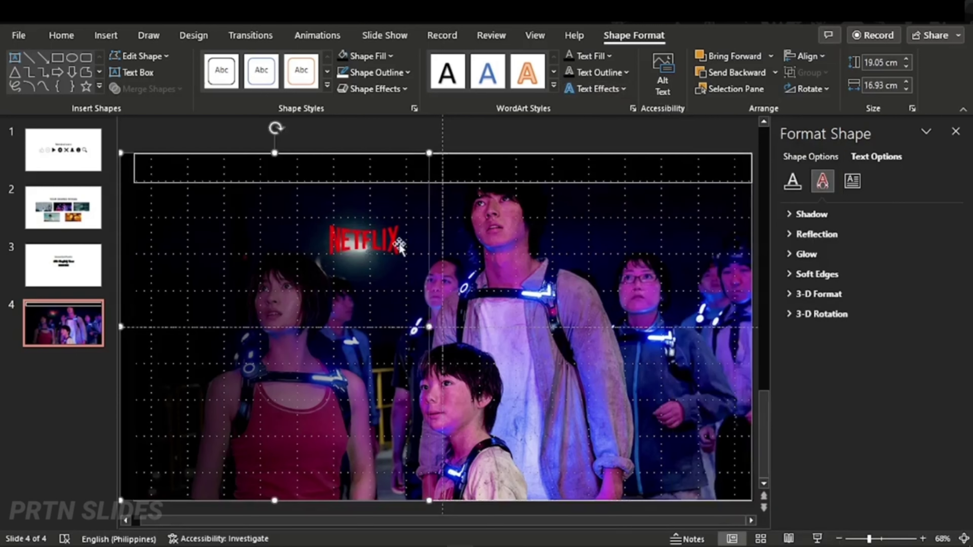
# Move the NETFLIX logo into the bar's left end and make the bar slightly taller
pyautogui.moveTo(362, 249)
pyautogui.mouseDown()
pyautogui.moveTo(168, 169)
pyautogui.moveTo(191, 162)
pyautogui.mouseUp()
pyautogui.click(61, 35)
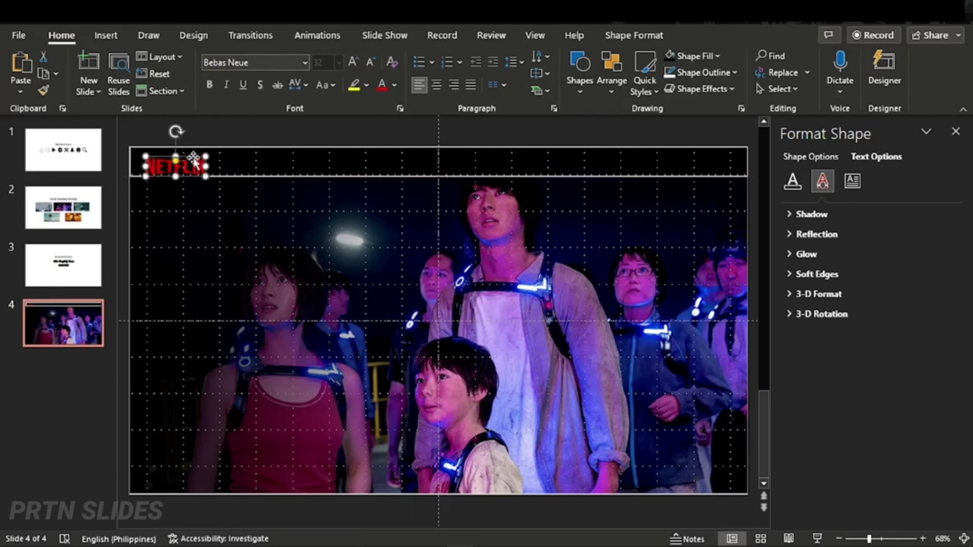
pyautogui.click(437, 180)
pyautogui.moveTo(437, 183); pyautogui.dragTo(437, 192)
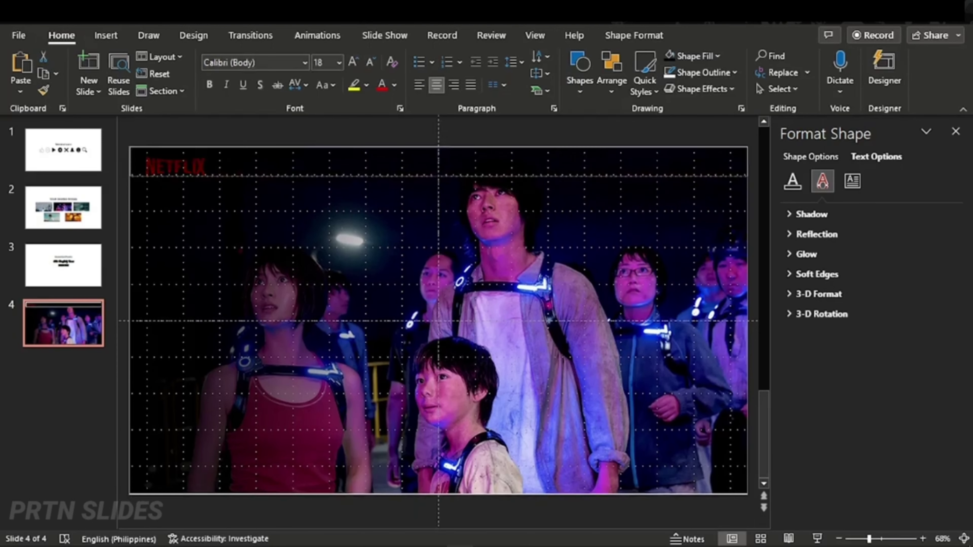
pyautogui.click(176, 165)
pyautogui.moveTo(189, 157); pyautogui.dragTo(196, 154)
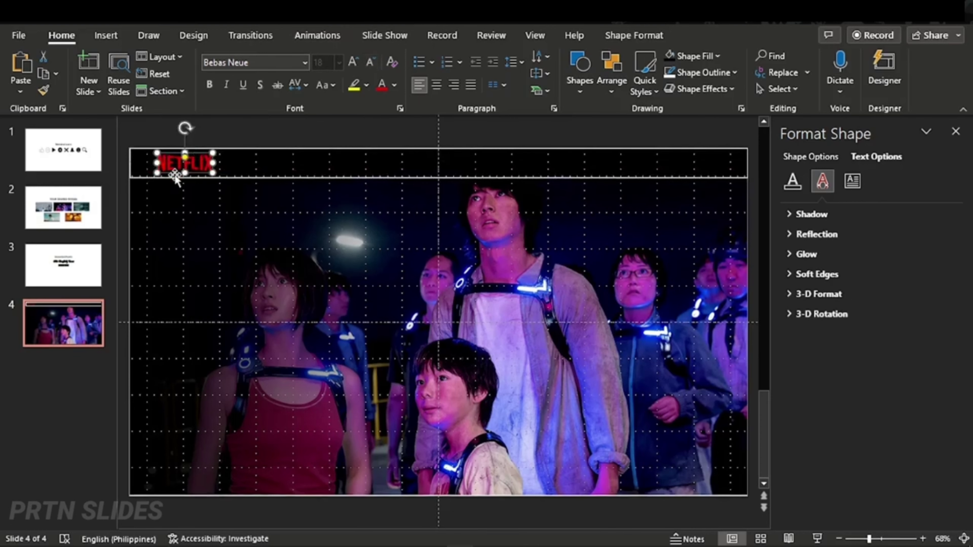
pyautogui.click(237, 128)
# Add a white, centred 'HOME' text box and place it beside NETFLIX in the bar
pyautogui.click(108, 34)
pyautogui.click(618, 76)
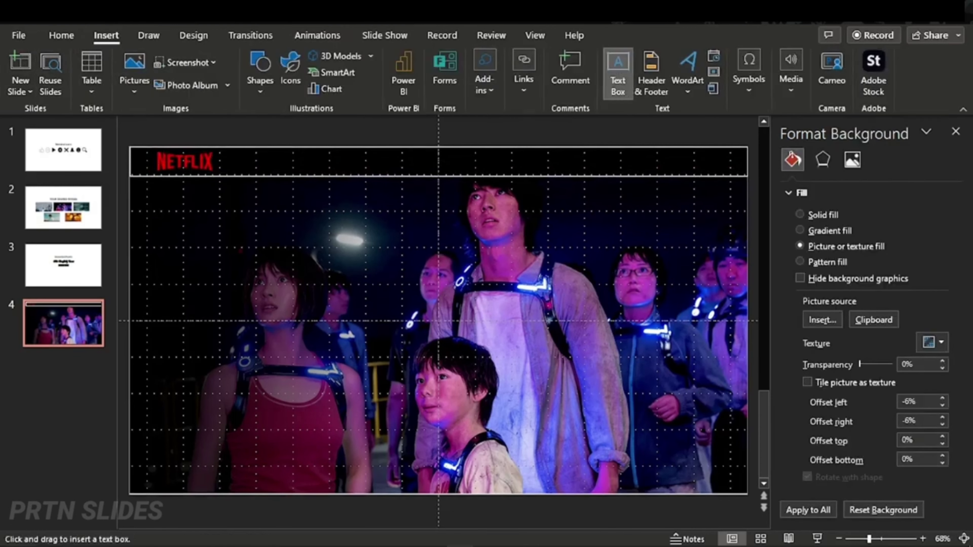
pyautogui.moveTo(416, 231); pyautogui.dragTo(533, 262)
pyautogui.click(394, 85)
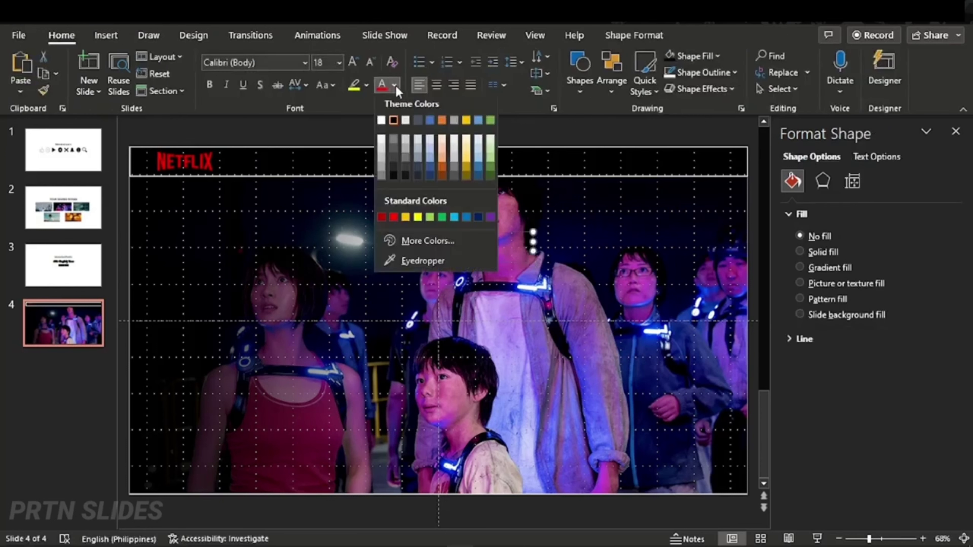
pyautogui.click(384, 120)
pyautogui.write('HOME')
pyautogui.hotkey('ctrl', 'e')
pyautogui.moveTo(452, 241)
pyautogui.mouseDown()
pyautogui.moveTo(245, 154)
pyautogui.moveTo(311, 153)
pyautogui.moveTo(310, 163)
pyautogui.mouseUp()
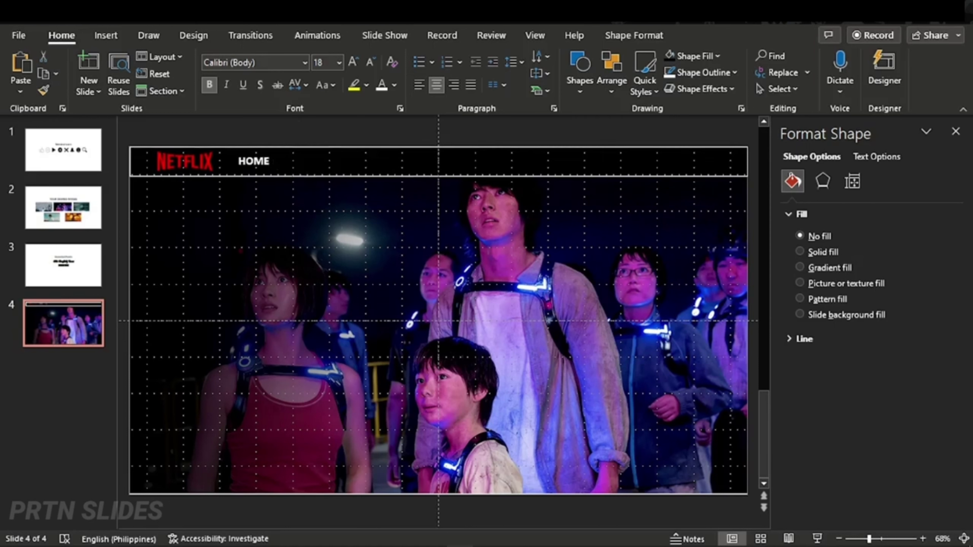
# Duplicate the label as TV SHOWS, MOVIES, NEW & POPULAR and MY LIST along the bar
pyautogui.write('WS')
pyautogui.moveTo(321, 157); pyautogui.dragTo(386, 155)
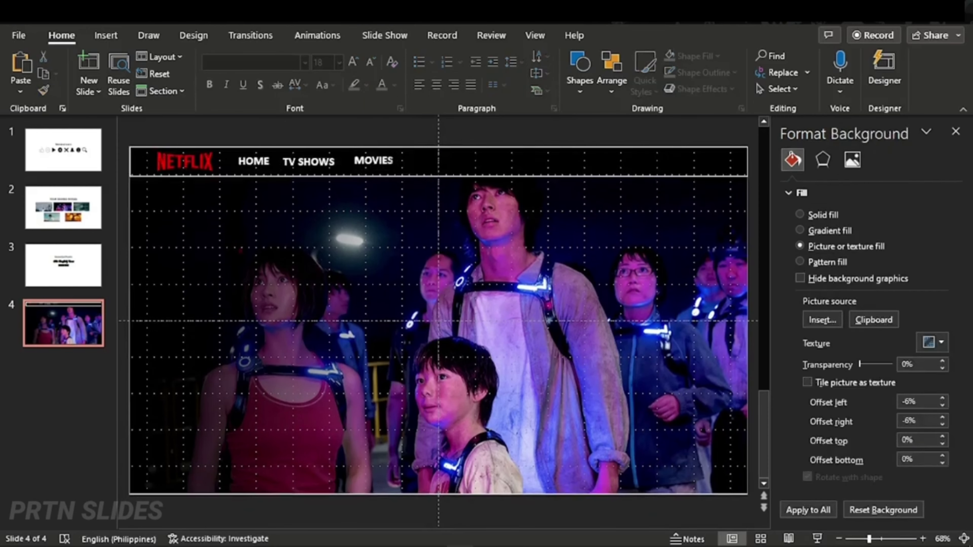
pyautogui.moveTo(393, 157); pyautogui.dragTo(438, 169)
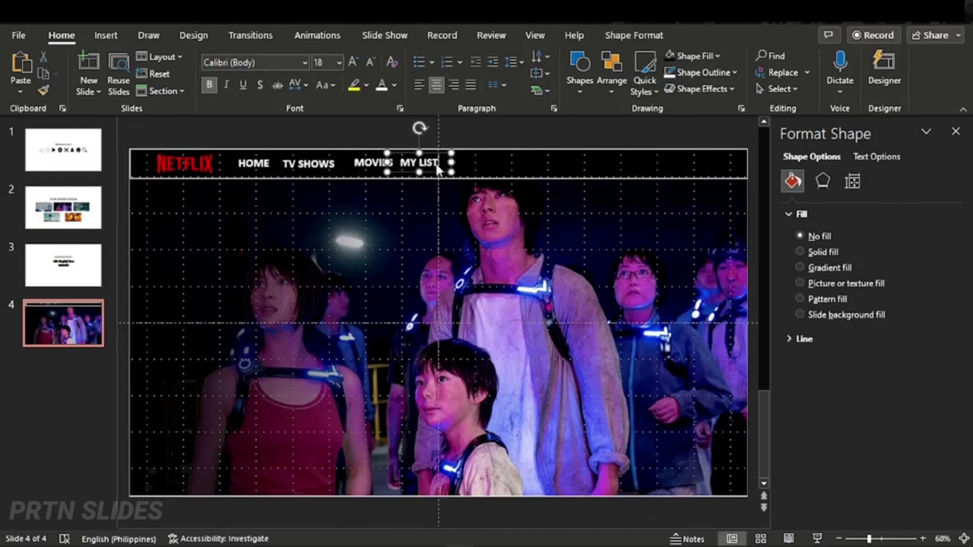
pyautogui.moveTo(438, 169)
pyautogui.mouseDown()
pyautogui.moveTo(516, 156)
pyautogui.moveTo(438, 162)
pyautogui.moveTo(493, 165)
pyautogui.mouseUp()
pyautogui.write('& POPULAR')
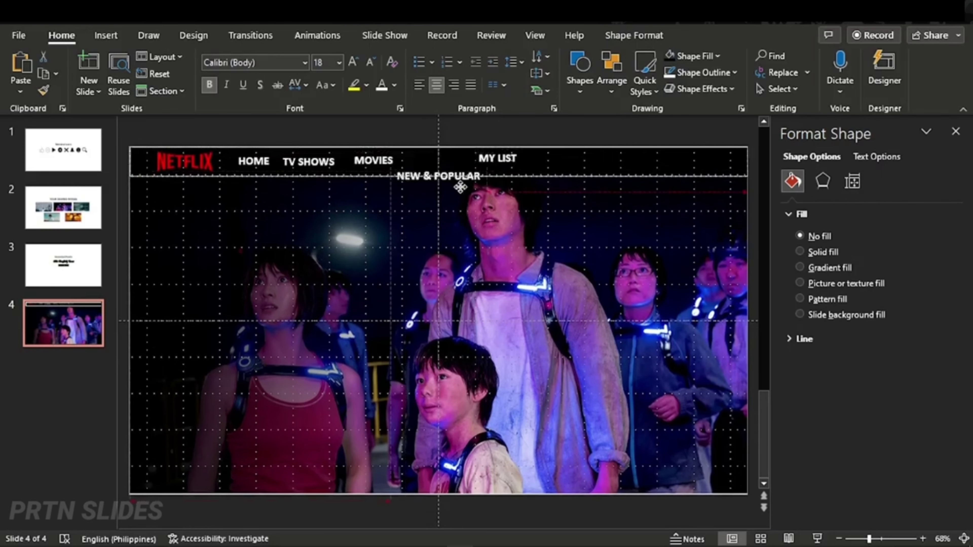
# Shrink all five menu labels' font, align their bottoms, and level them with NETFLIX
pyautogui.click(253, 163)
pyautogui.keyDown('shift'); pyautogui.click(308, 164); pyautogui.keyUp('shift')
pyautogui.keyDown('shift'); pyautogui.click(373, 163); pyautogui.keyUp('shift')
pyautogui.keyDown('shift'); pyautogui.click(437, 181); pyautogui.keyUp('shift')
pyautogui.keyDown('shift'); pyautogui.click(497, 160); pyautogui.keyUp('shift')
pyautogui.click(370, 61)
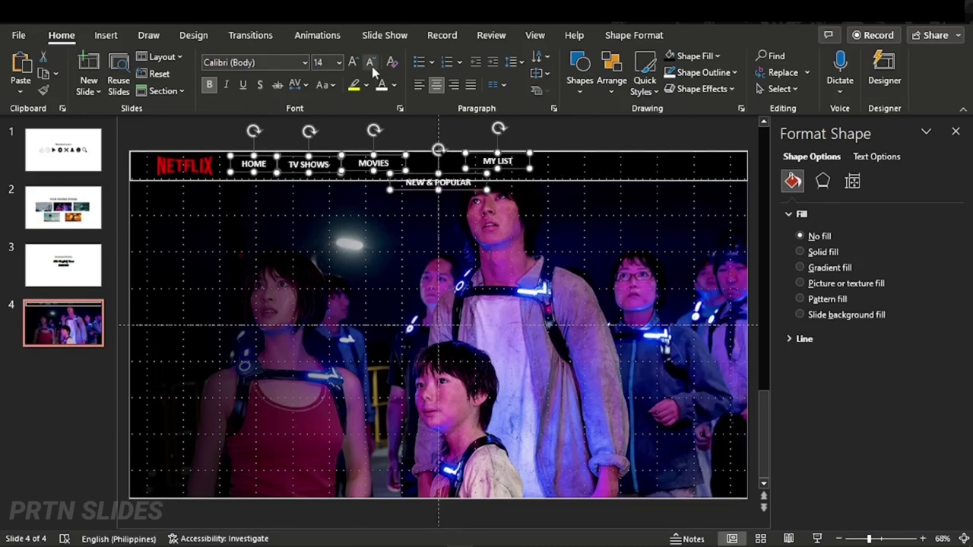
pyautogui.click(370, 62)
pyautogui.click(634, 35)
pyautogui.click(820, 59)
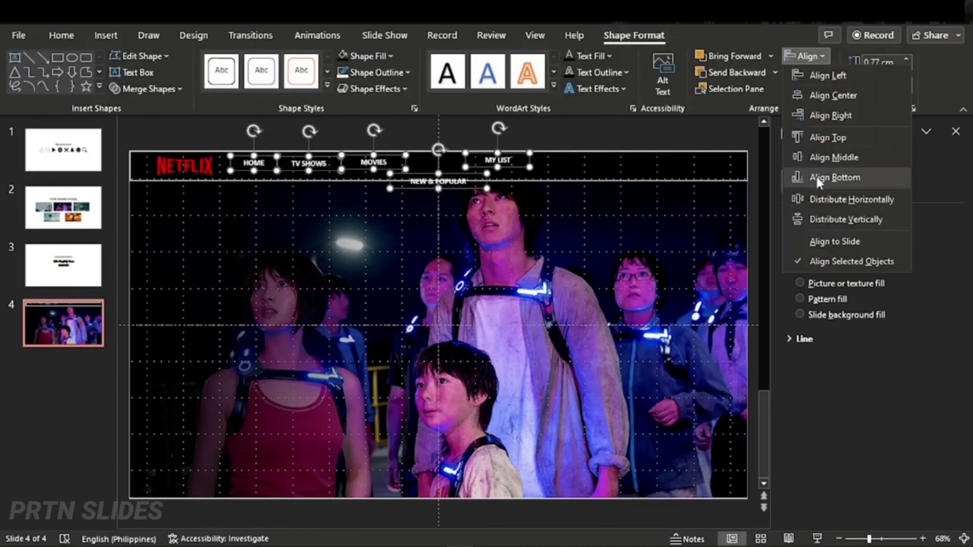
pyautogui.click(806, 178)
pyautogui.moveTo(449, 171); pyautogui.dragTo(433, 154)
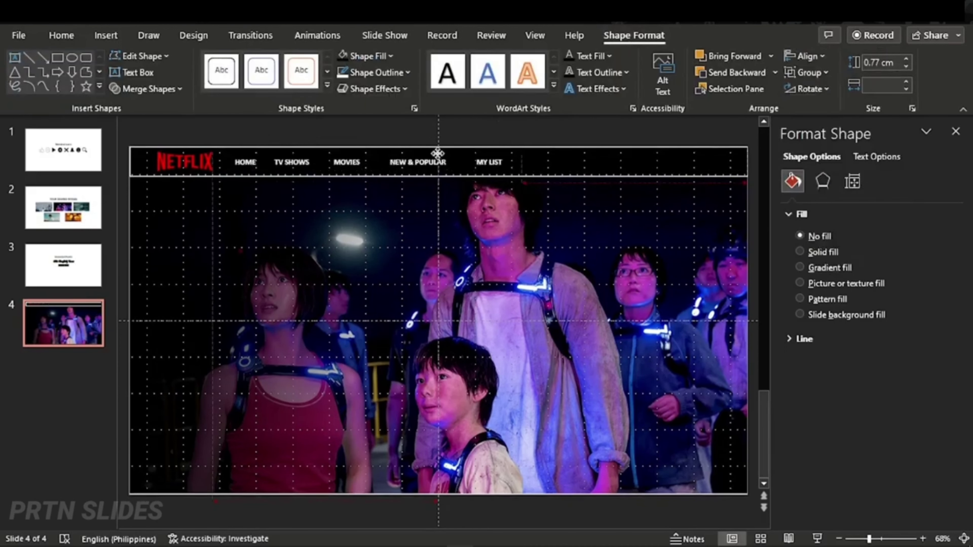
# Tighten the spacing between HOME, TV SHOWS, MOVIES and NEW & POPULAR
pyautogui.click(65, 33)
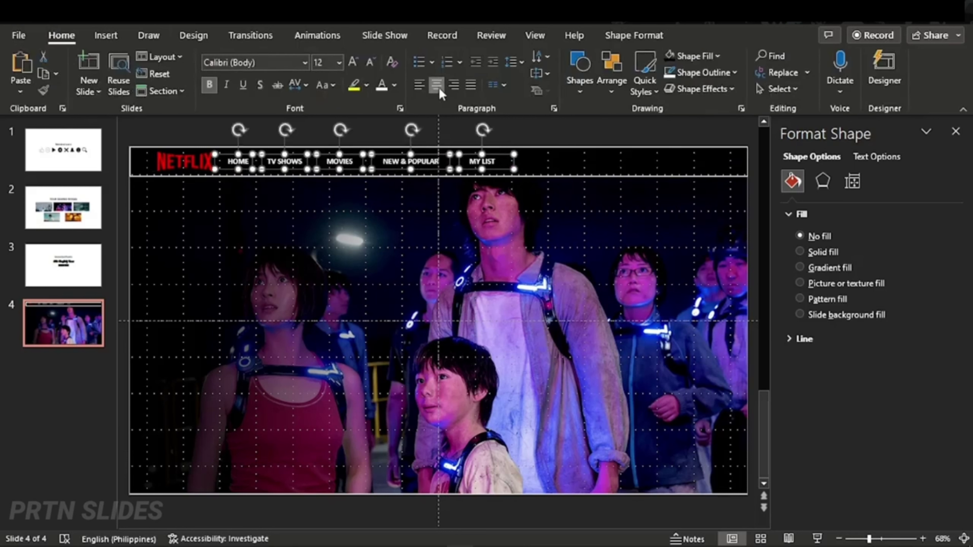
pyautogui.moveTo(496, 155); pyautogui.dragTo(493, 154)
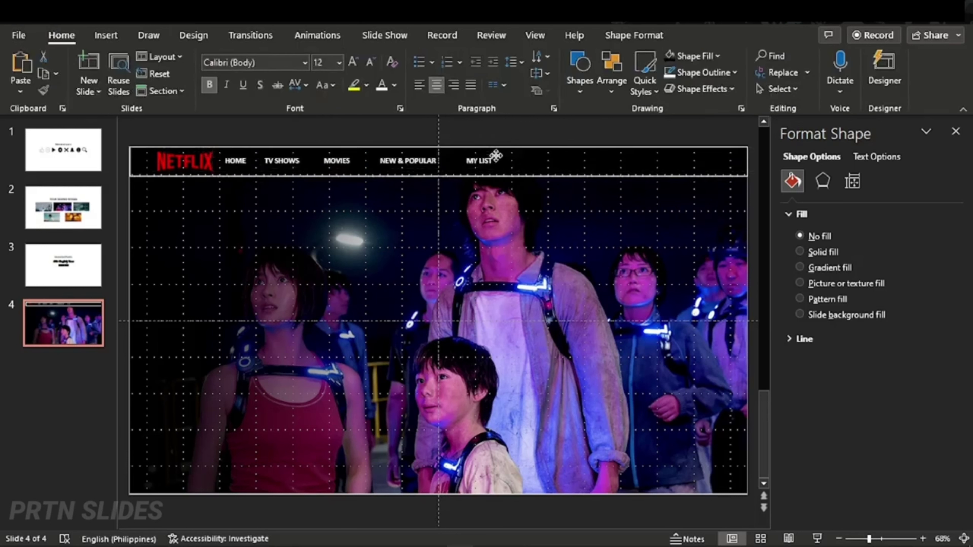
pyautogui.click(161, 124)
pyautogui.click(245, 163)
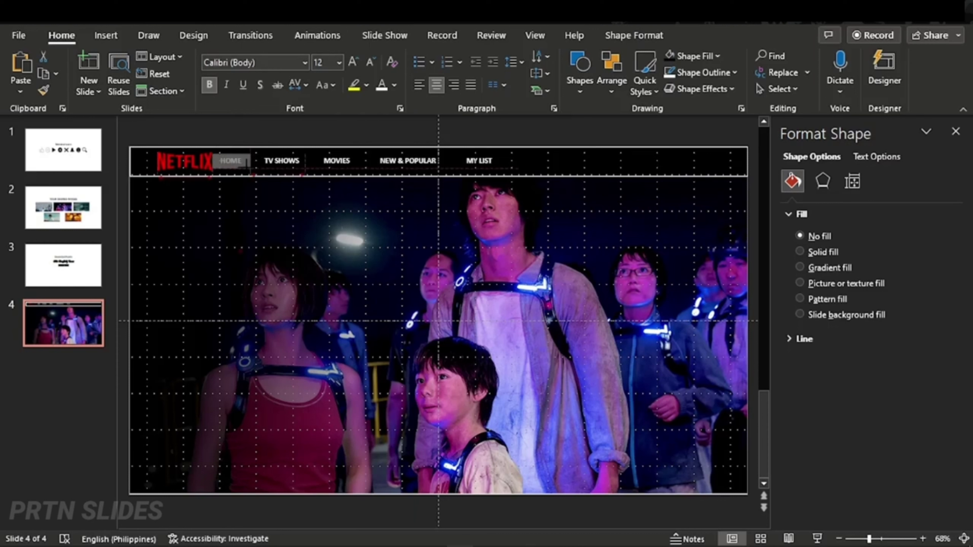
pyautogui.moveTo(246, 164); pyautogui.dragTo(273, 161)
pyautogui.moveTo(337, 161); pyautogui.dragTo(328, 161)
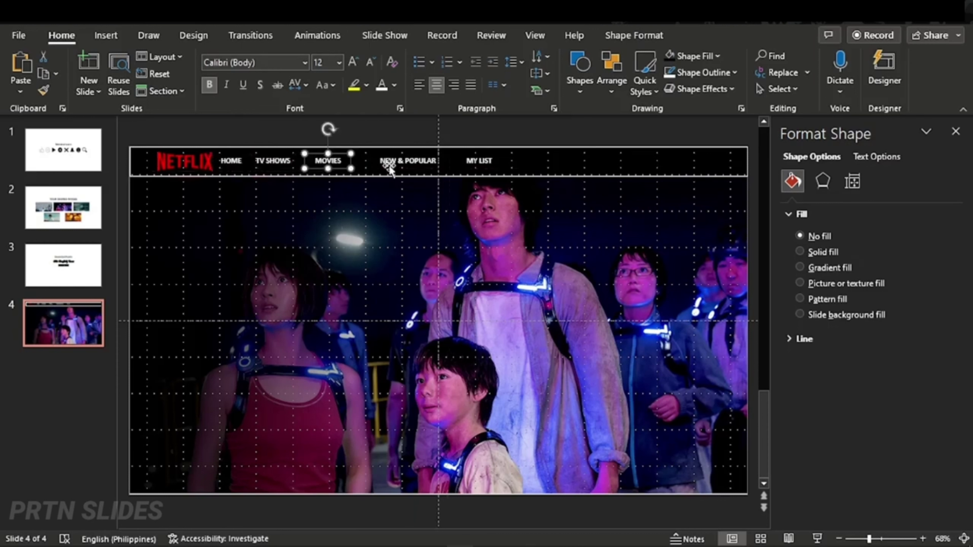
pyautogui.moveTo(390, 169); pyautogui.dragTo(375, 168)
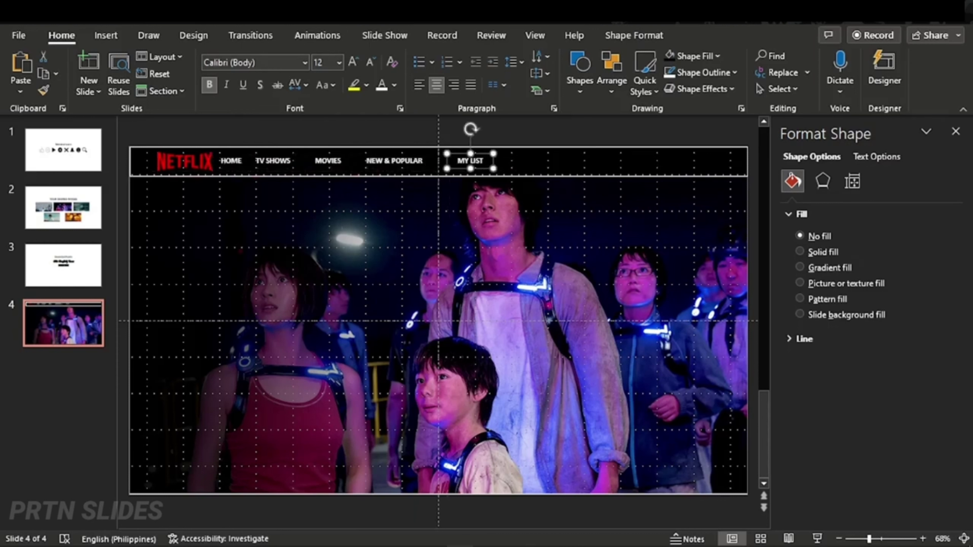
# Nudge HOME, TV SHOWS and MOVIES slightly right and adjust view options
pyautogui.click(231, 160)
pyautogui.keyDown('shift'); pyautogui.click(272, 160); pyautogui.keyUp('shift')
pyautogui.keyDown('shift'); pyautogui.click(328, 161); pyautogui.keyUp('shift')
pyautogui.click(634, 35)
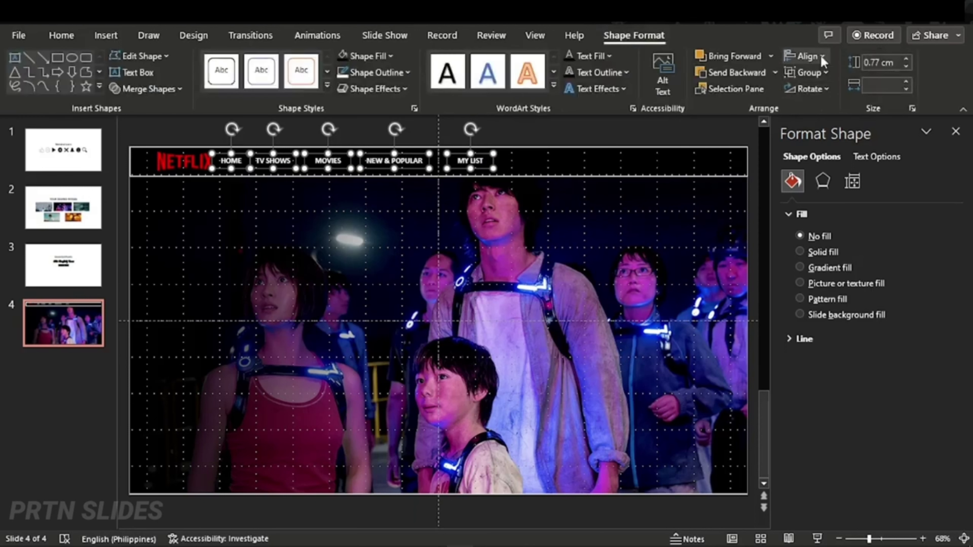
pyautogui.moveTo(483, 151); pyautogui.dragTo(492, 153)
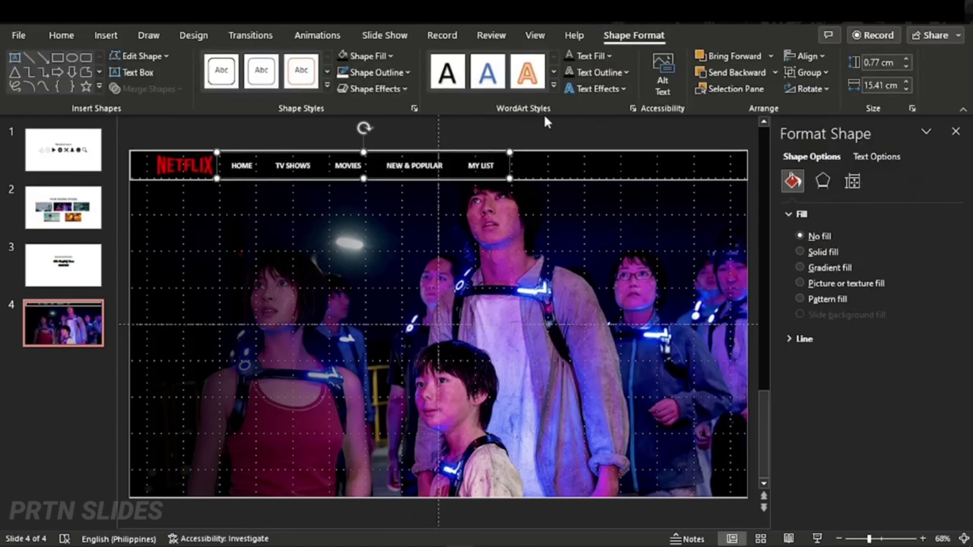
pyautogui.click(356, 190)
pyautogui.click(535, 35)
pyautogui.click(290, 73)
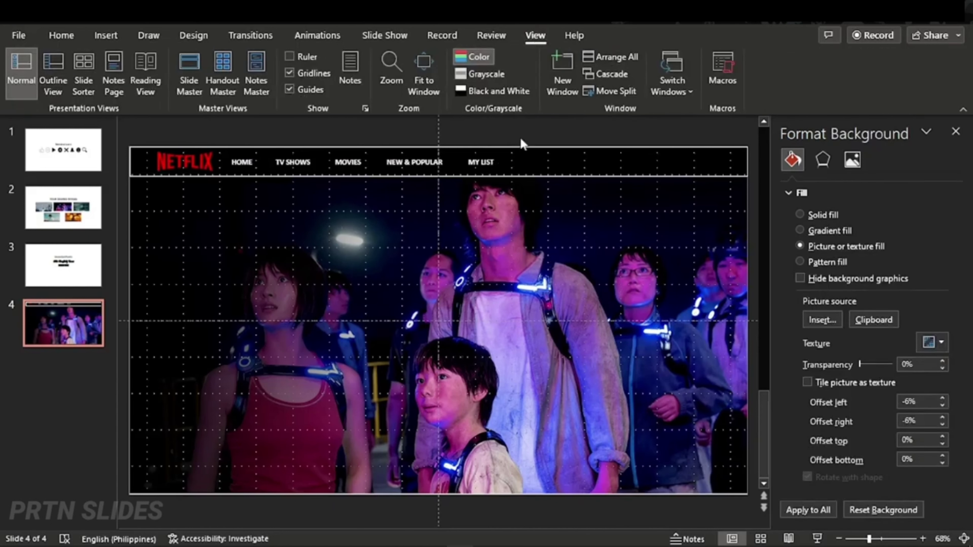
# Bring the bell and search icons from slide 1 onto slide 4, near the bar
pyautogui.click(44, 150)
pyautogui.click(613, 322)
pyautogui.keyDown('shift'); pyautogui.click(512, 322); pyautogui.keyUp('shift')
pyautogui.click(64, 323)
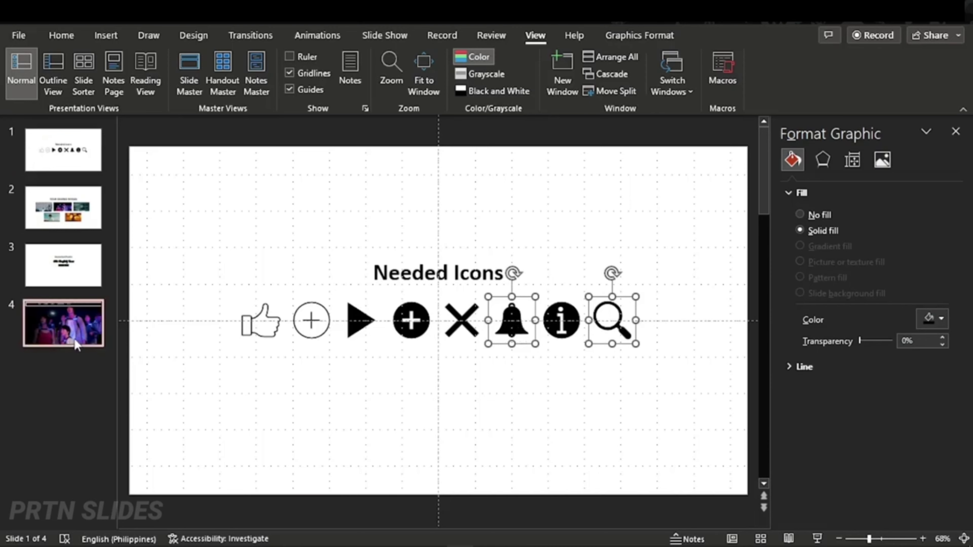
pyautogui.hotkey('ctrl', 'v')
pyautogui.click(639, 35)
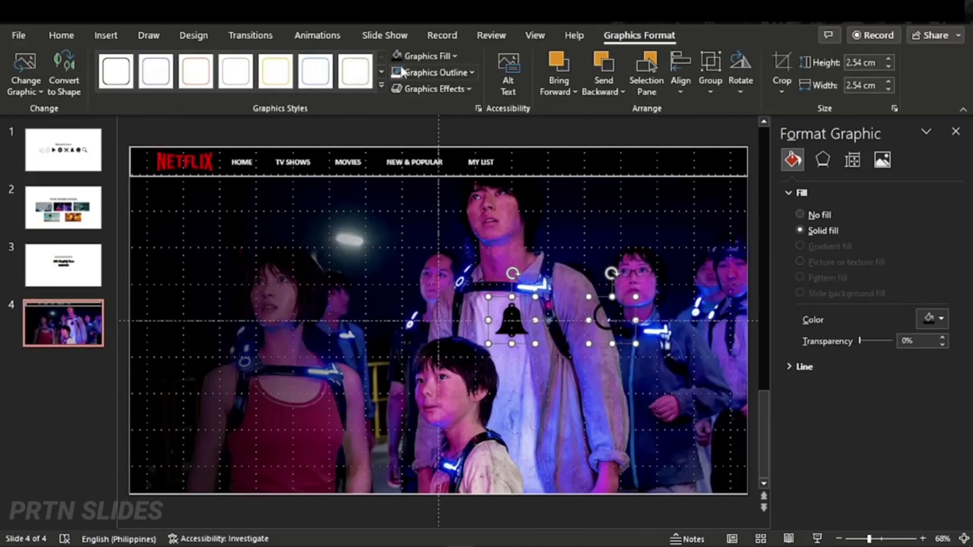
pyautogui.moveTo(598, 319); pyautogui.dragTo(567, 222)
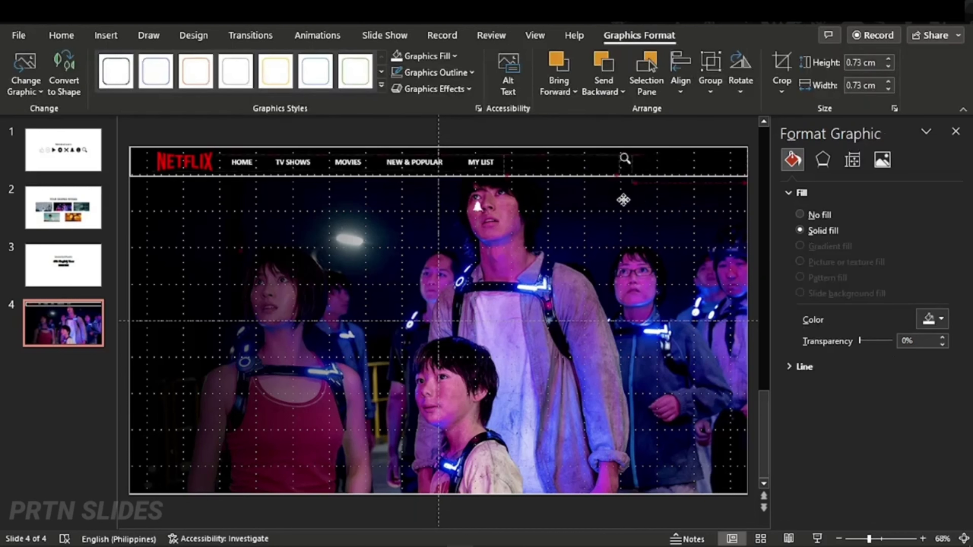
# Duplicate MY LIST as KIDS and DVD labels and paste the bell icon again
pyautogui.click(490, 169)
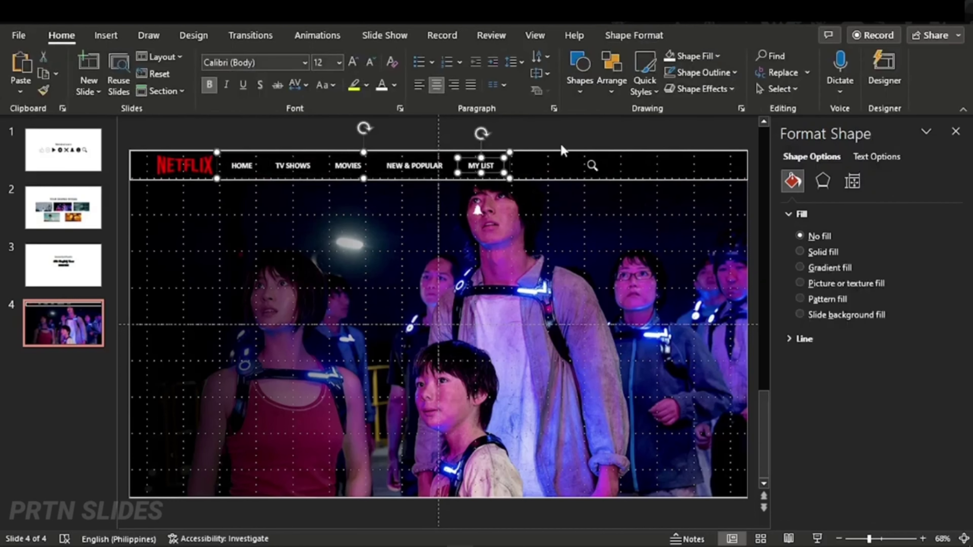
pyautogui.moveTo(491, 159); pyautogui.dragTo(499, 165)
pyautogui.write('KIDS')
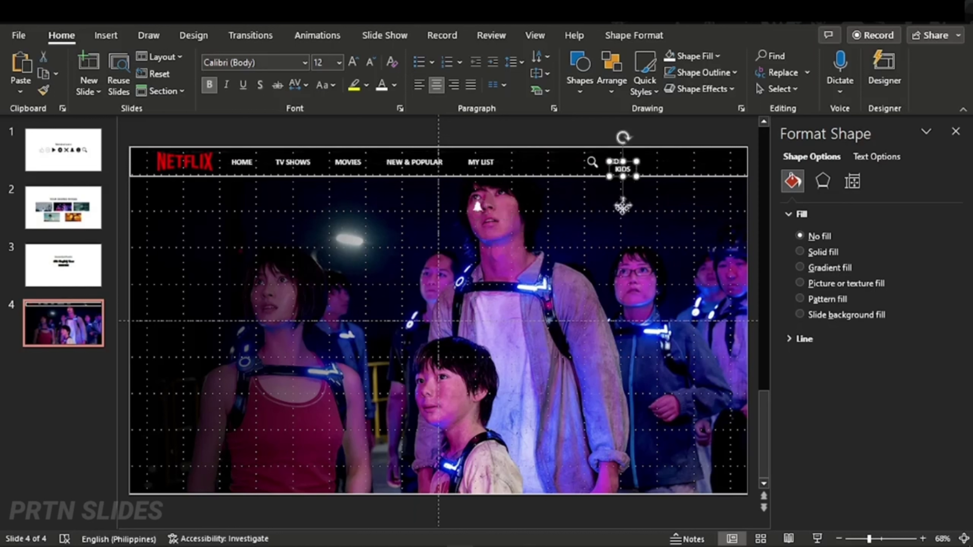
pyautogui.moveTo(622, 207); pyautogui.dragTo(640, 199)
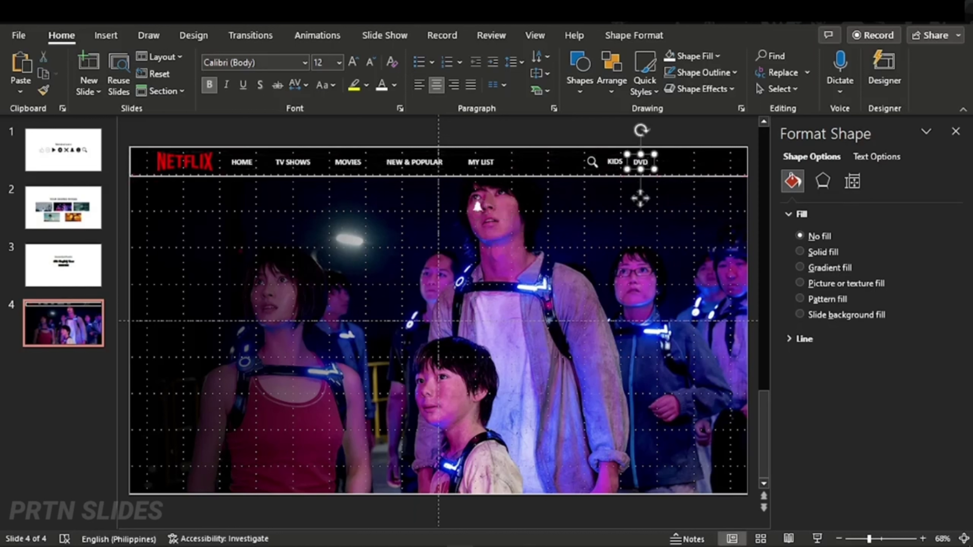
pyautogui.click(640, 199)
pyautogui.hotkey('ctrl', 'v')
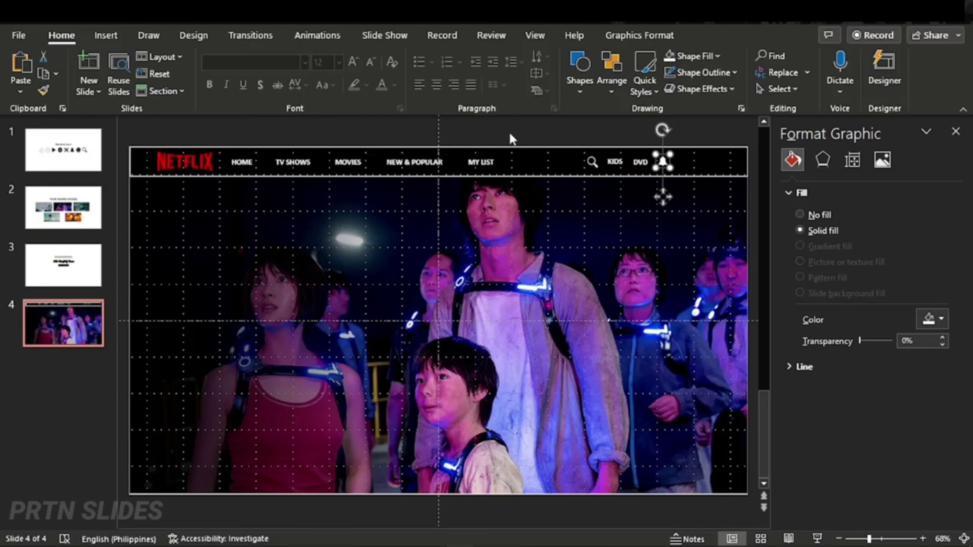
pyautogui.click(510, 129)
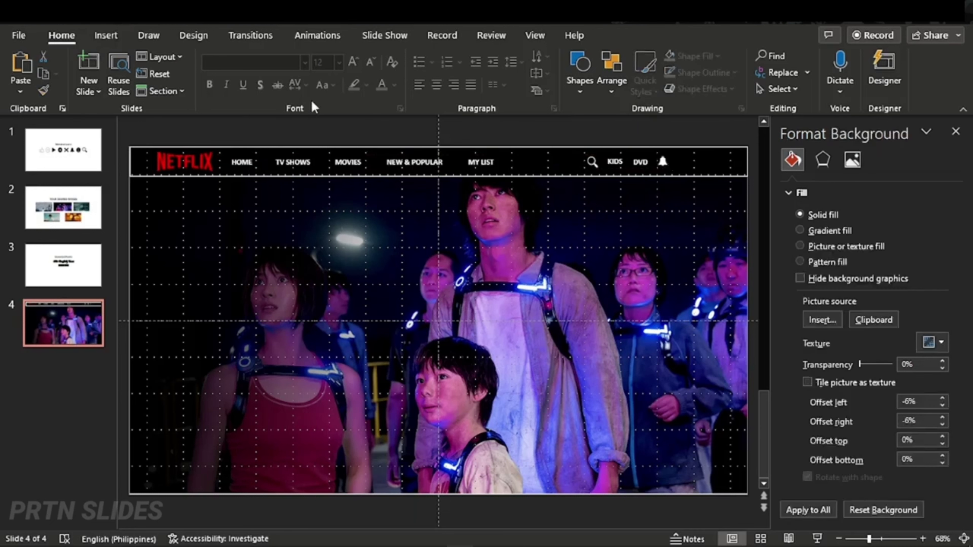
# Copy a movie still from slide 2 onto slide 4 and move it up-right
pyautogui.click(63, 207)
pyautogui.click(344, 398)
pyautogui.hotkey('ctrl', 'c')
pyautogui.click(63, 323)
pyautogui.hotkey('ctrl', 'v')
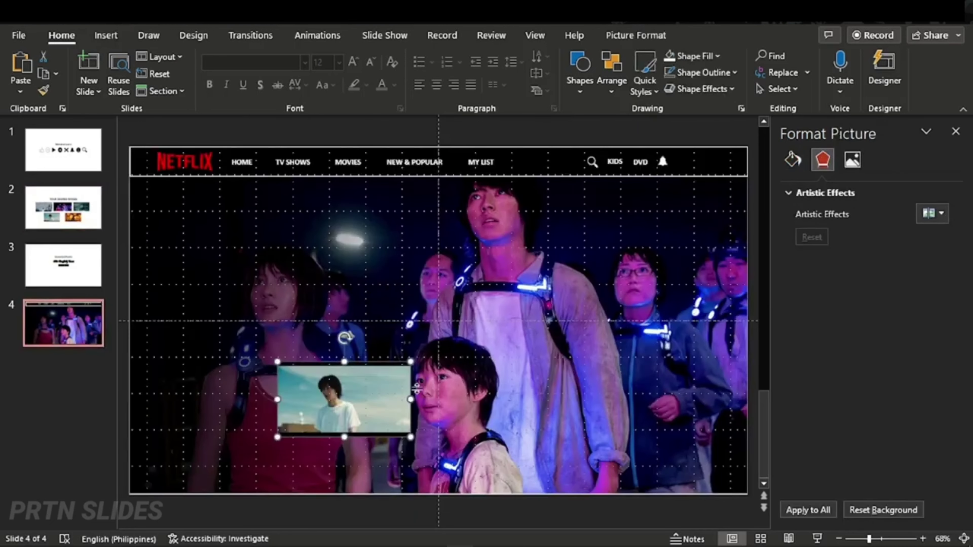
pyautogui.moveTo(416, 388); pyautogui.dragTo(532, 292)
# Crop the photo's left and top edges down to a small square avatar
pyautogui.click(635, 35)
pyautogui.click(866, 73)
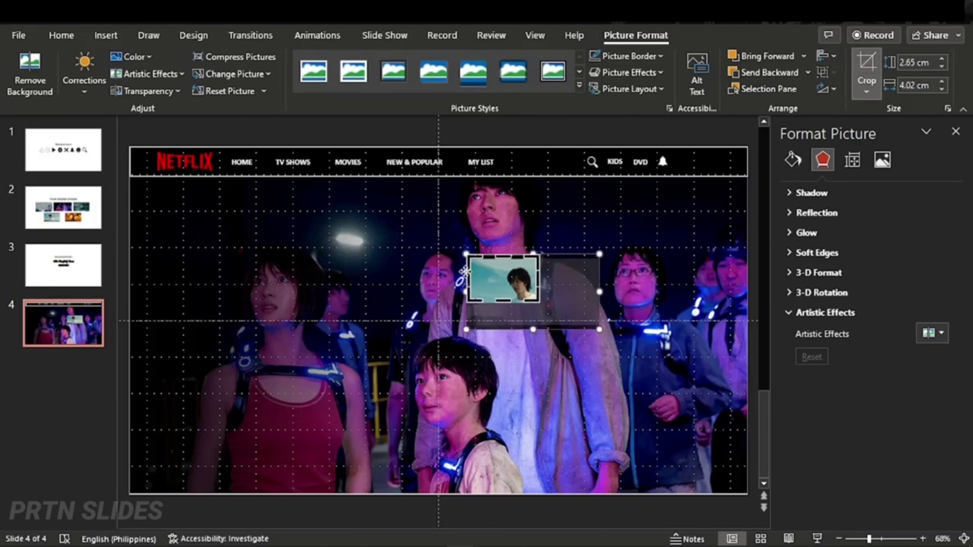
pyautogui.moveTo(465, 271); pyautogui.dragTo(688, 201)
pyautogui.click(540, 143)
pyautogui.click(537, 299)
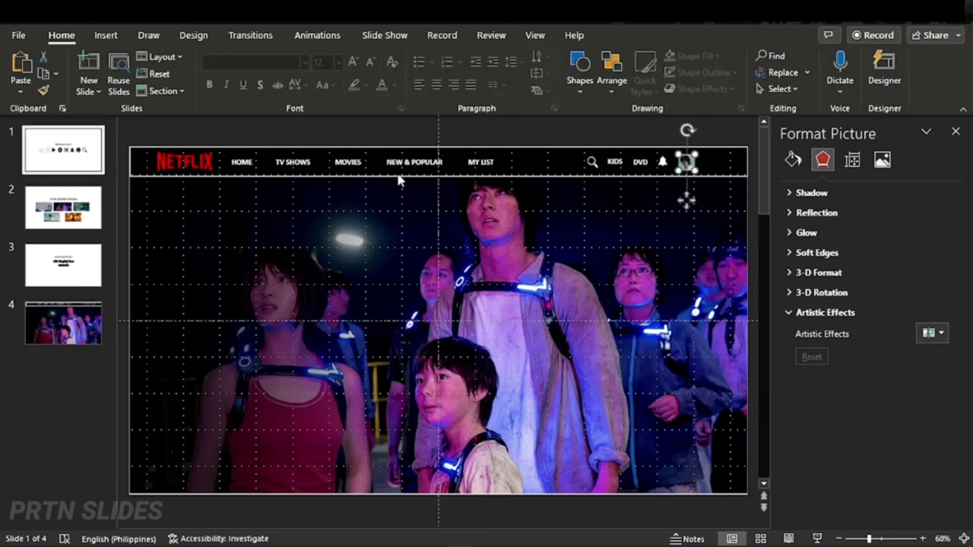
# Paste the play icon and rotate it to point downward
pyautogui.hotkey('ctrl', 'v')
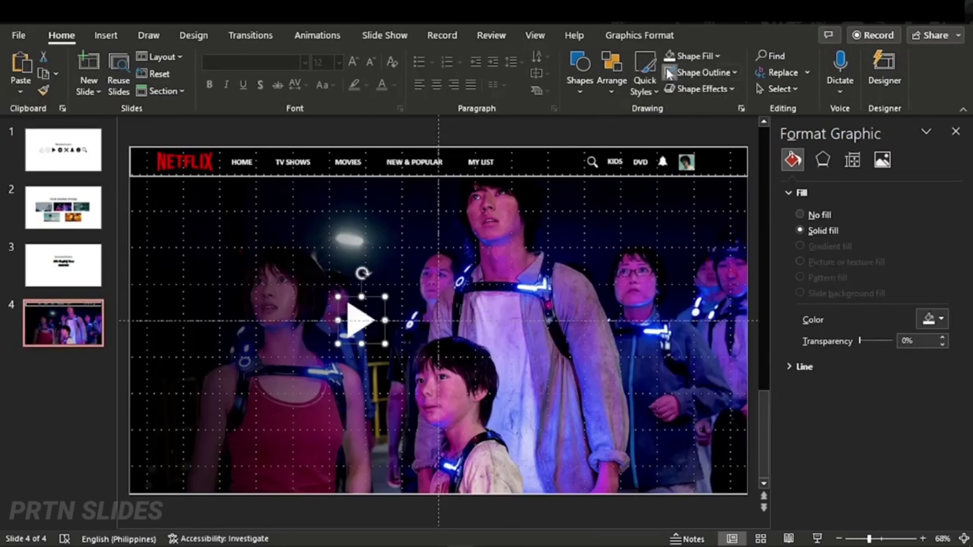
pyautogui.click(639, 35)
pyautogui.click(740, 73)
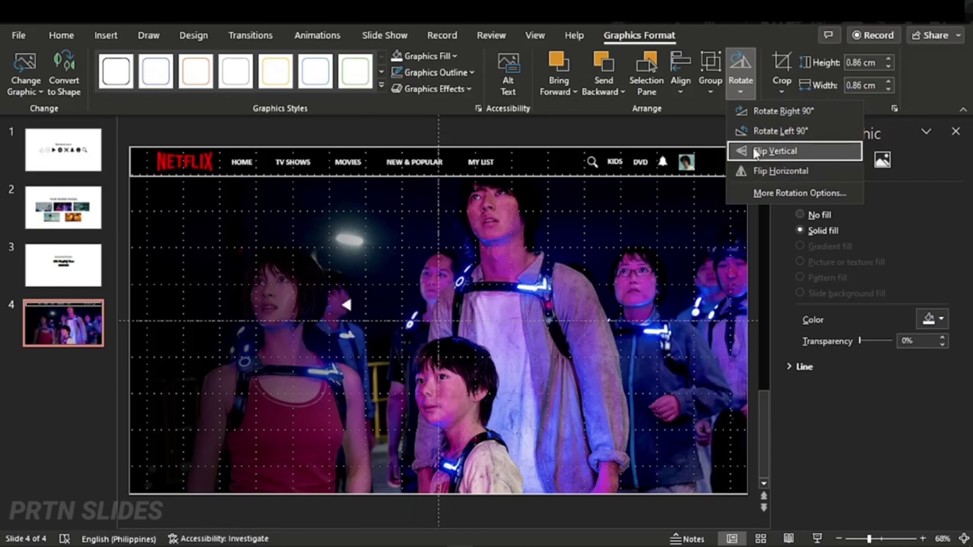
pyautogui.click(763, 111)
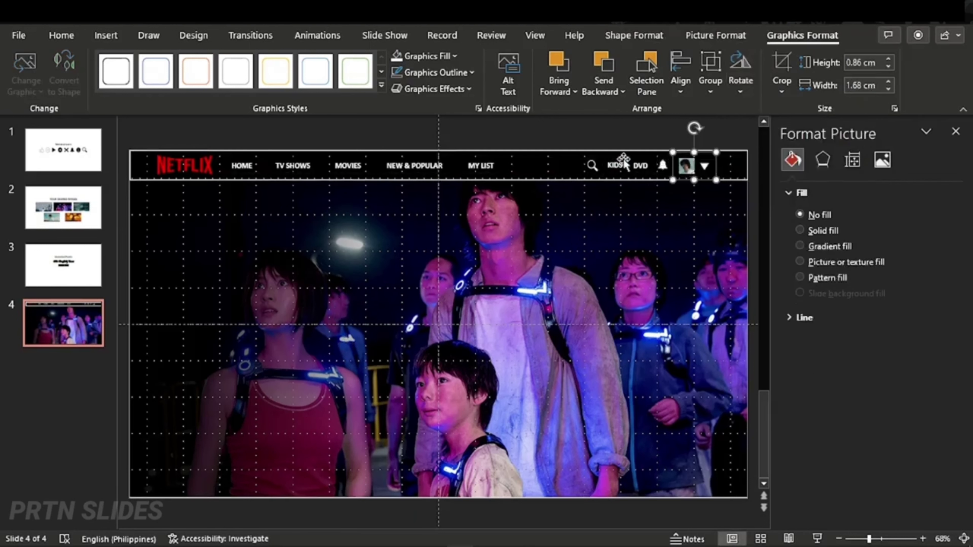
# Distribute the search, KIDS, DVD and bell items evenly and align them in a row
pyautogui.click(740, 72)
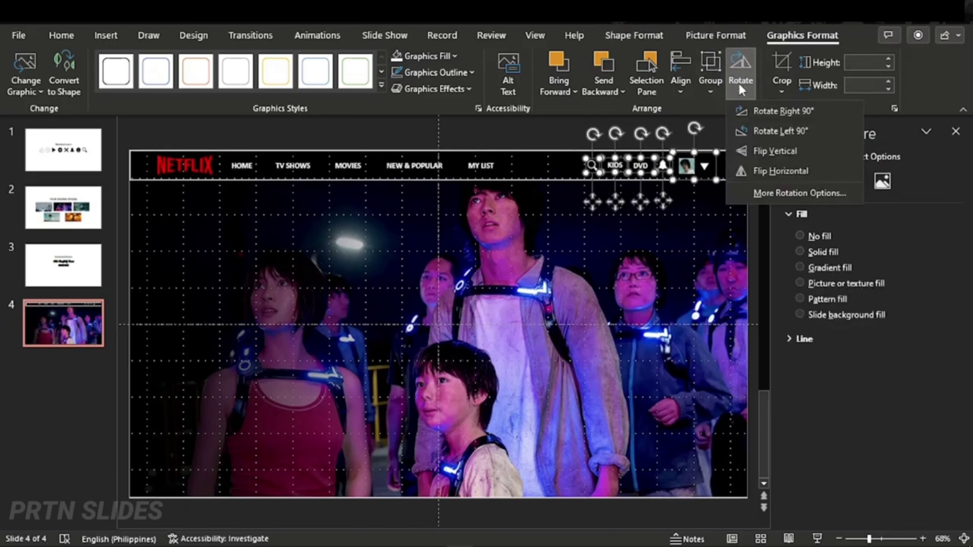
pyautogui.click(680, 77)
pyautogui.click(701, 174)
pyautogui.click(680, 77)
pyautogui.click(728, 234)
pyautogui.click(694, 199)
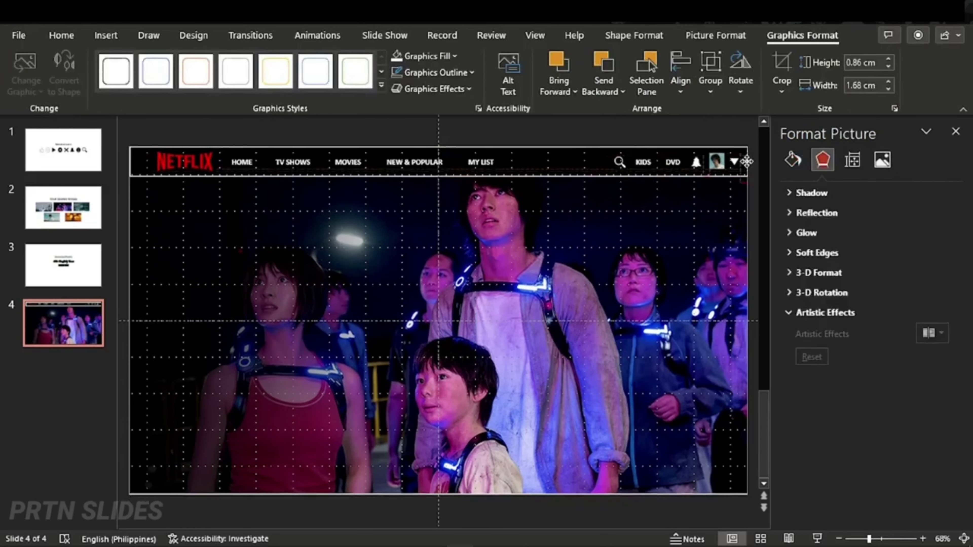
# Group the right-side icons, avatar and arrow together with Ctrl+G
pyautogui.click(717, 161)
pyautogui.keyDown('shift'); pyautogui.click(619, 161); pyautogui.keyUp('shift')
pyautogui.hotkey('ctrl', 'g')
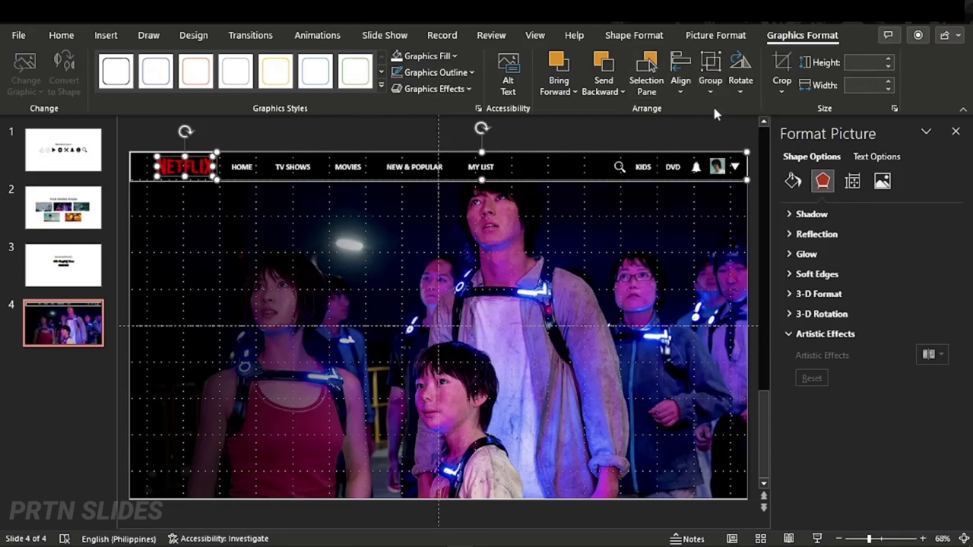
# Make the black nav bar rectangle taller and give it no outline
pyautogui.click(709, 77)
pyautogui.click(569, 180)
pyautogui.moveTo(438, 183); pyautogui.dragTo(438, 214)
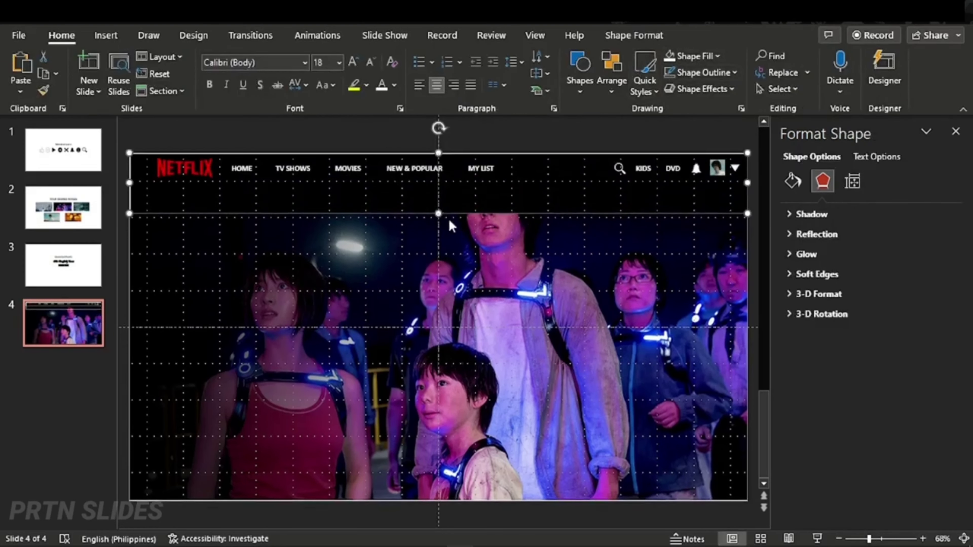
pyautogui.click(717, 56)
pyautogui.click(734, 73)
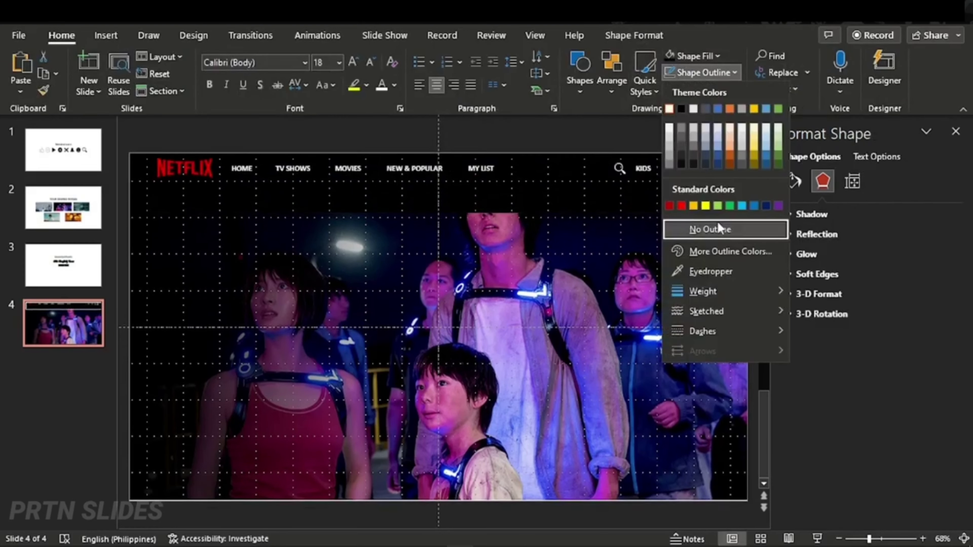
pyautogui.click(717, 222)
pyautogui.press('Escape')
# Hide the slide gridlines and guides
pyautogui.click(534, 35)
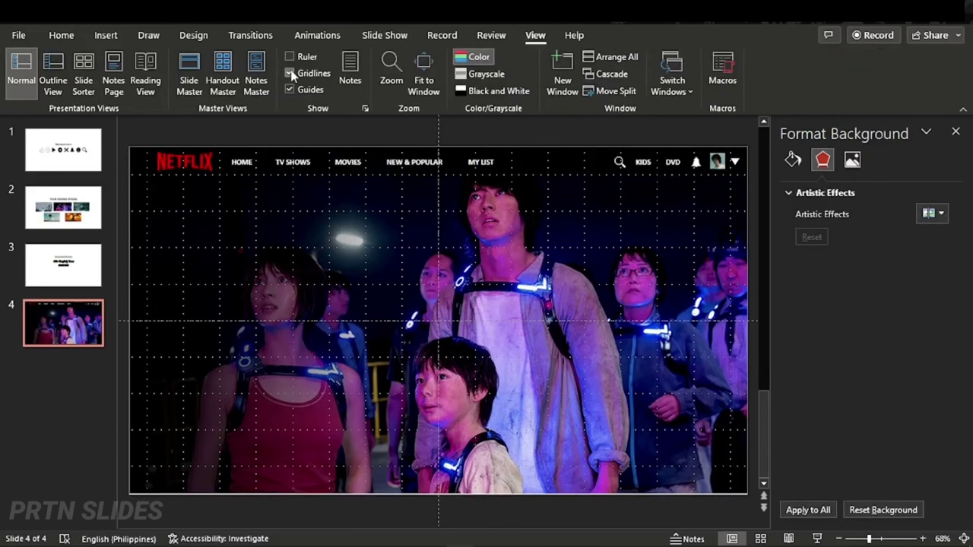
pyautogui.click(290, 73)
pyautogui.click(290, 89)
# Shift the HOME through MY LIST menu items left toward the NETFLIX logo
pyautogui.click(192, 175)
pyautogui.click(192, 176)
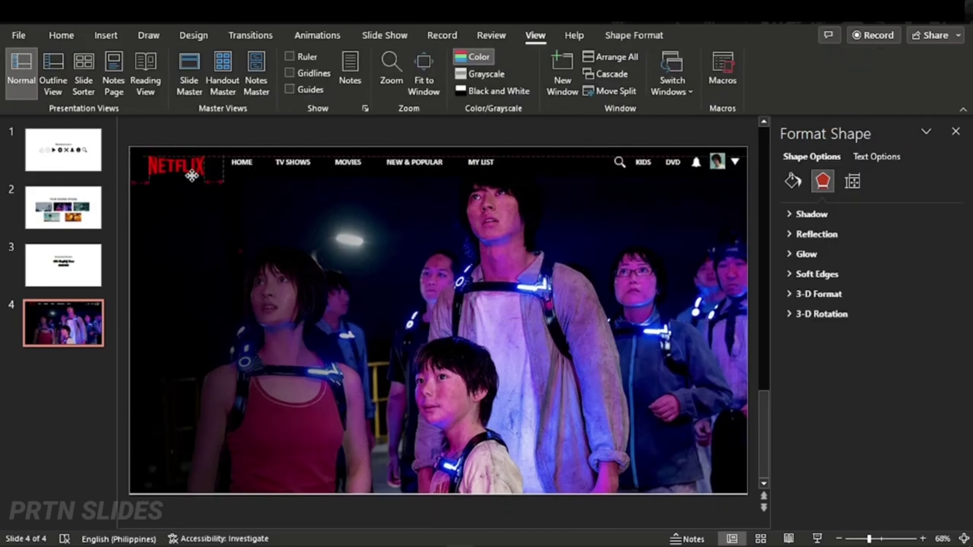
pyautogui.click(242, 170)
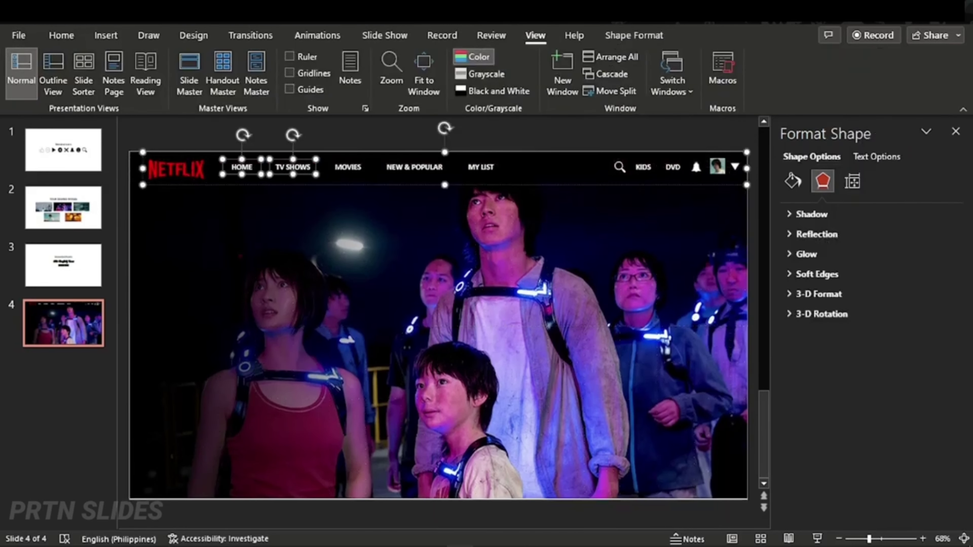
pyautogui.moveTo(472, 180); pyautogui.dragTo(455, 171)
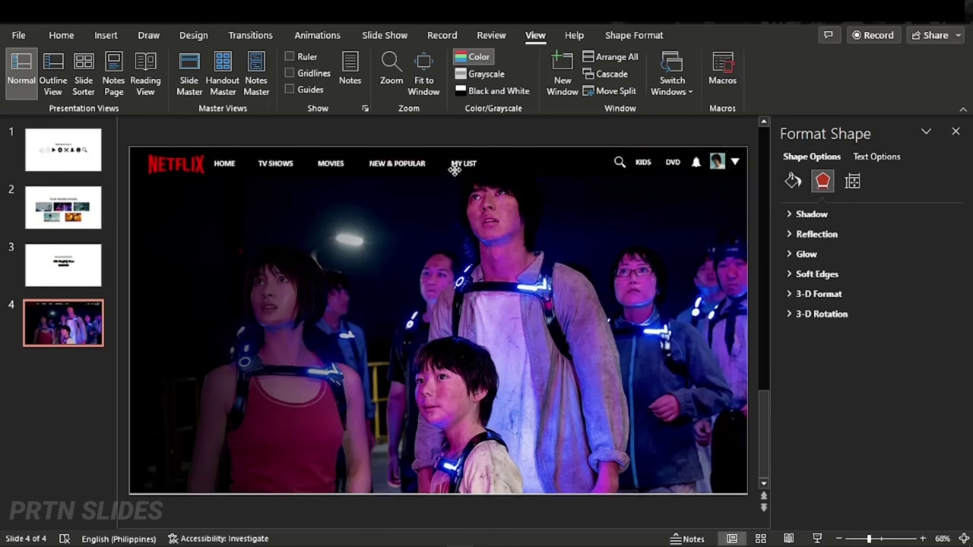
# Move the search, KIDS, DVD, bell and avatar items together to line up with the menu
pyautogui.click(619, 163)
pyautogui.keyDown('shift'); pyautogui.click(642, 167); pyautogui.keyUp('shift')
pyautogui.keyDown('shift'); pyautogui.click(673, 167); pyautogui.keyUp('shift')
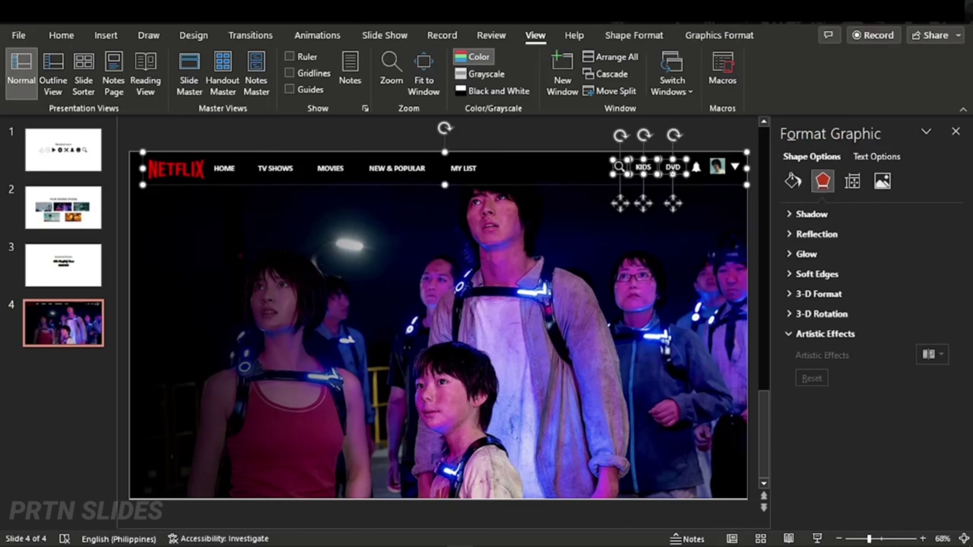
pyautogui.keyDown('shift'); pyautogui.click(696, 166); pyautogui.keyUp('shift')
pyautogui.keyDown('shift'); pyautogui.click(717, 166); pyautogui.keyUp('shift')
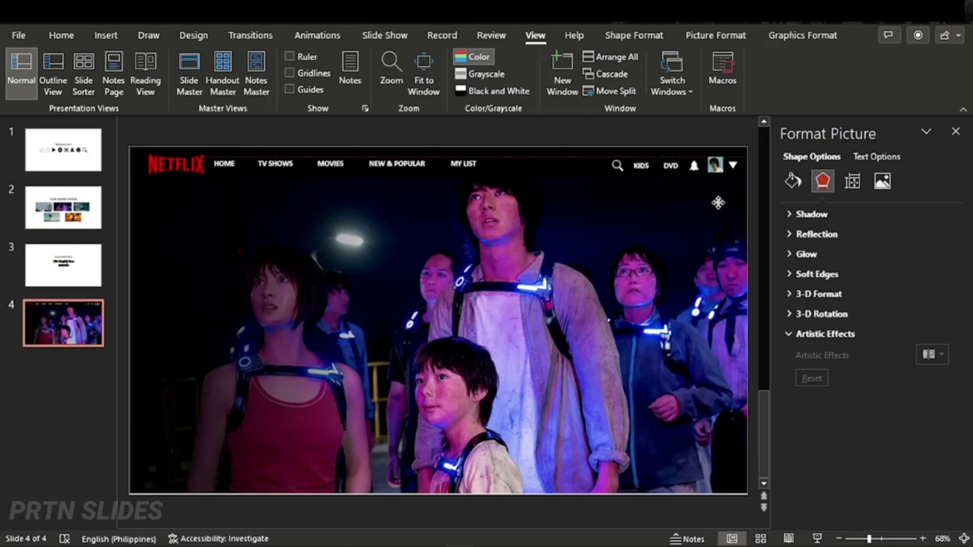
pyautogui.moveTo(467, 180); pyautogui.dragTo(473, 181)
pyautogui.click(532, 157)
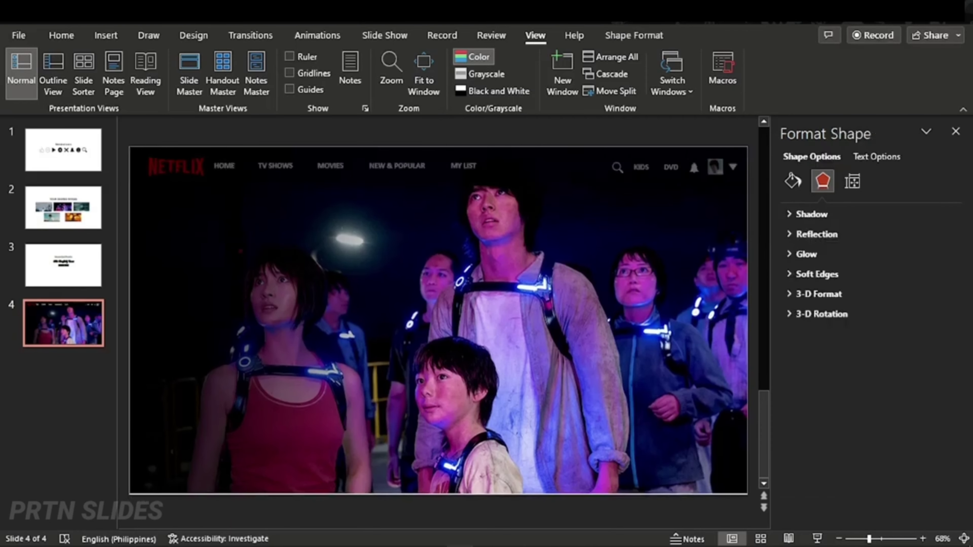
pyautogui.click(609, 132)
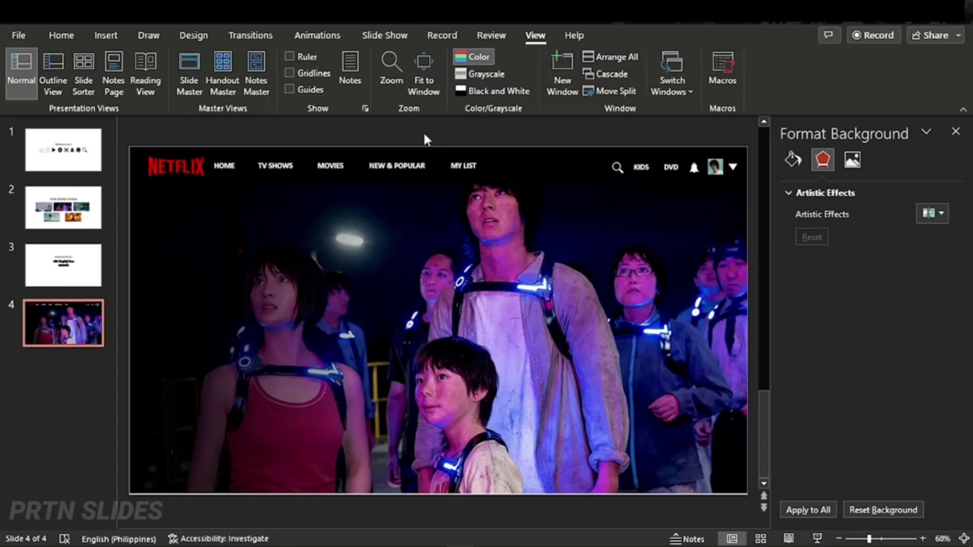
# Draw a text box for the title over the movie still
pyautogui.click(61, 35)
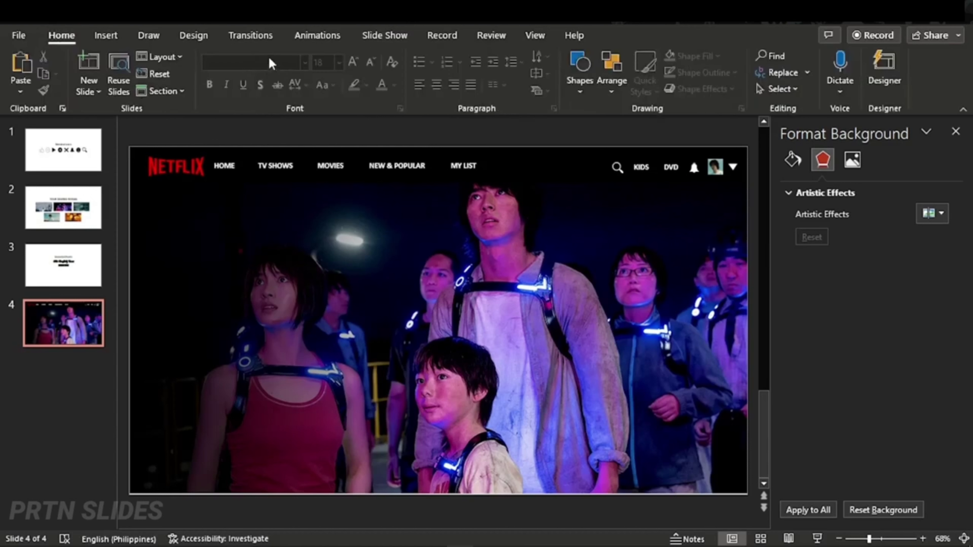
pyautogui.click(105, 35)
pyautogui.click(619, 73)
pyautogui.moveTo(233, 272); pyautogui.dragTo(585, 369)
pyautogui.write('Alice in Borderland')
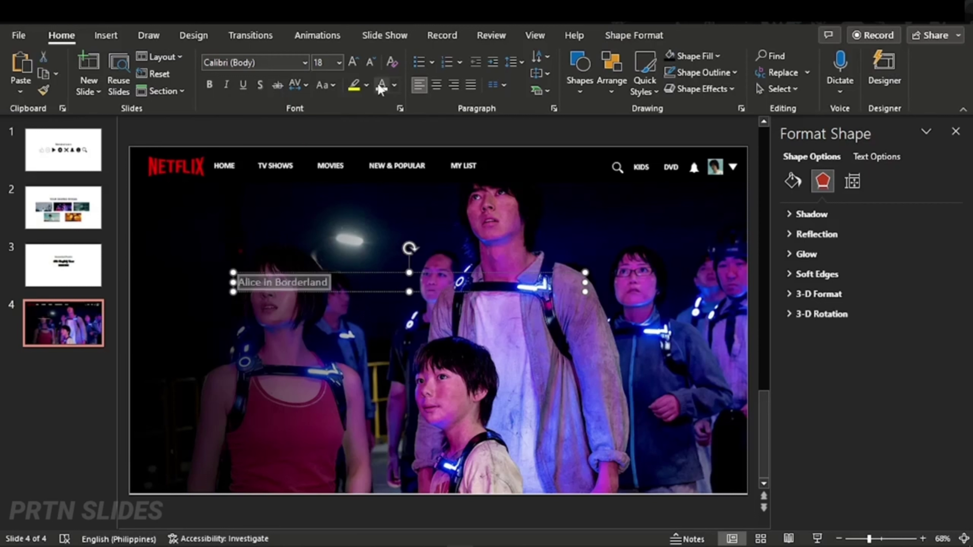
# Set the title in Old English Text MT at 54 pt and place it at the lower left
pyautogui.click(353, 61)
pyautogui.click(352, 61)
pyautogui.click(352, 62)
pyautogui.click(267, 62)
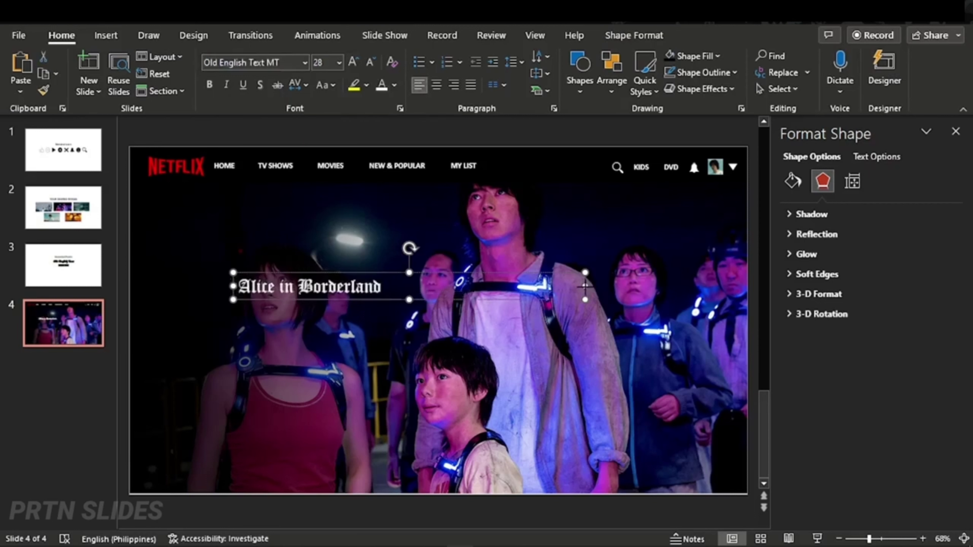
pyautogui.click(353, 61)
pyautogui.click(353, 61)
pyautogui.click(352, 62)
pyautogui.click(353, 61)
pyautogui.click(353, 61)
pyautogui.click(353, 61)
pyautogui.moveTo(481, 312); pyautogui.dragTo(540, 311)
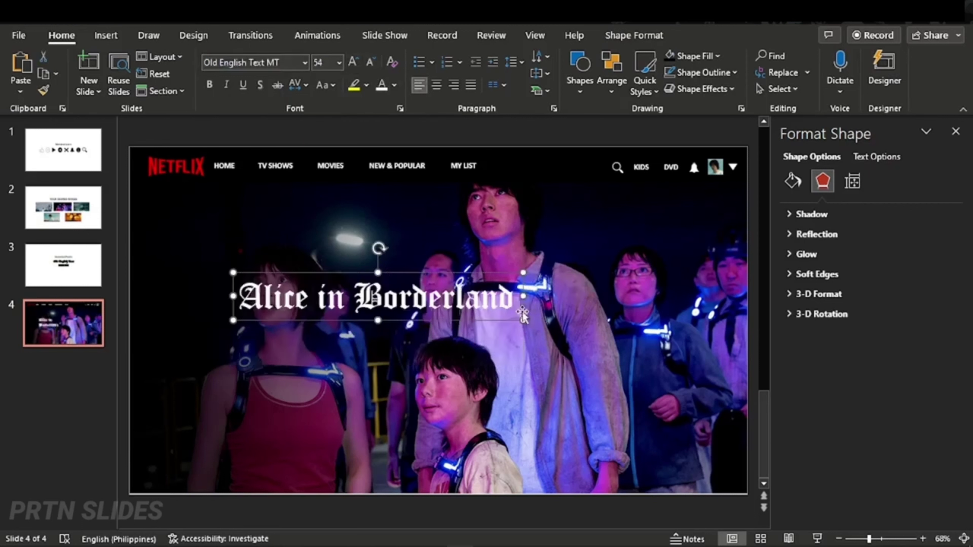
pyautogui.moveTo(441, 317); pyautogui.dragTo(357, 360)
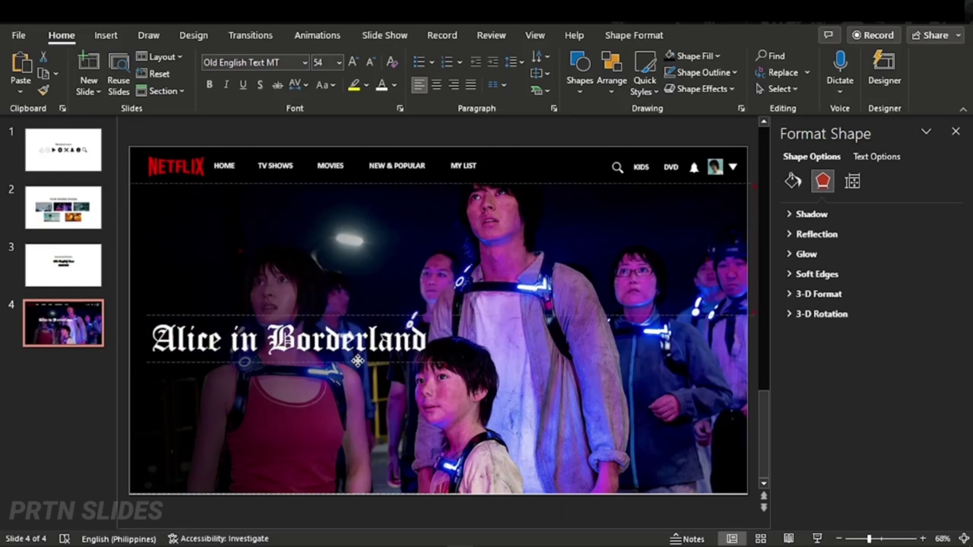
pyautogui.moveTo(357, 360); pyautogui.dragTo(362, 343)
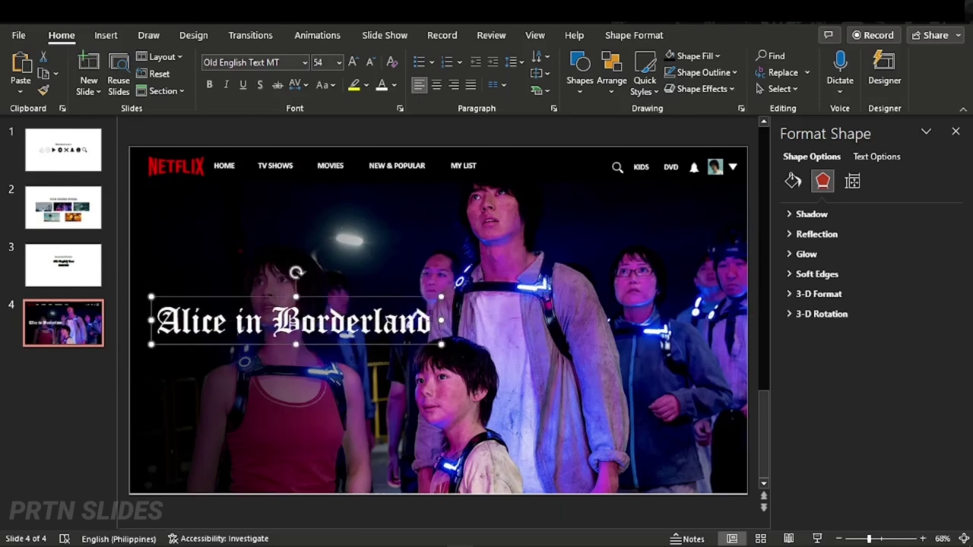
# Enlarge the title to 66 pt and wrap 'Borderland' onto a second line
pyautogui.click(353, 62)
pyautogui.click(352, 62)
pyautogui.click(514, 62)
pyautogui.moveTo(444, 349)
pyautogui.mouseDown()
pyautogui.moveTo(386, 347)
pyautogui.moveTo(400, 317)
pyautogui.mouseUp()
pyautogui.press('BackSpace')
pyautogui.press('BackSpace')
pyautogui.press('BackSpace')
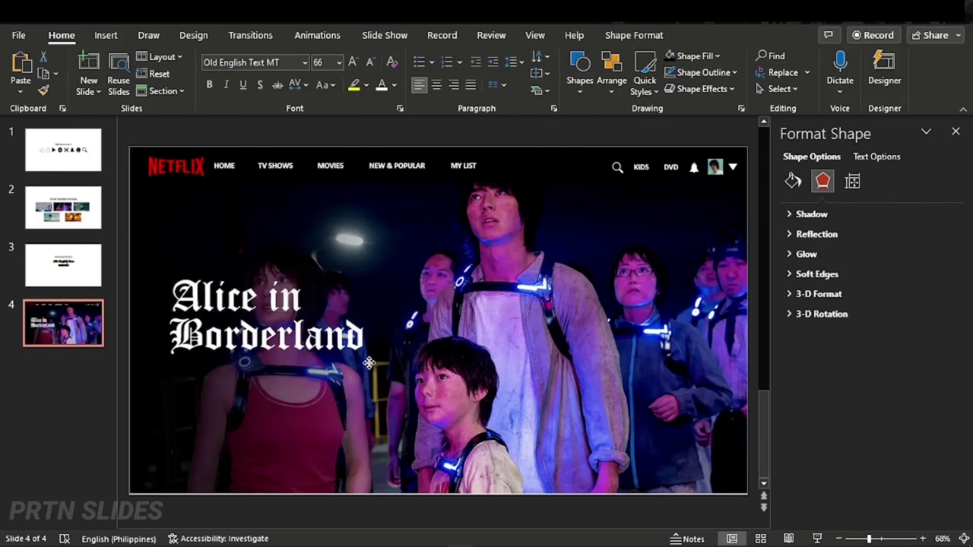
pyautogui.click(312, 146)
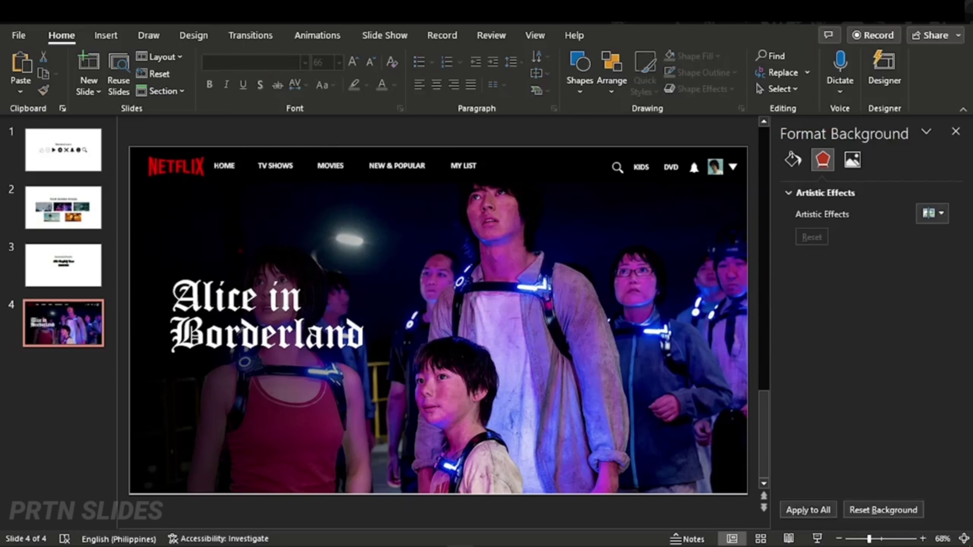
# Copy a menu text box above the title and make its N red Bebas Neue at 32 pt
pyautogui.moveTo(252, 247); pyautogui.dragTo(252, 252)
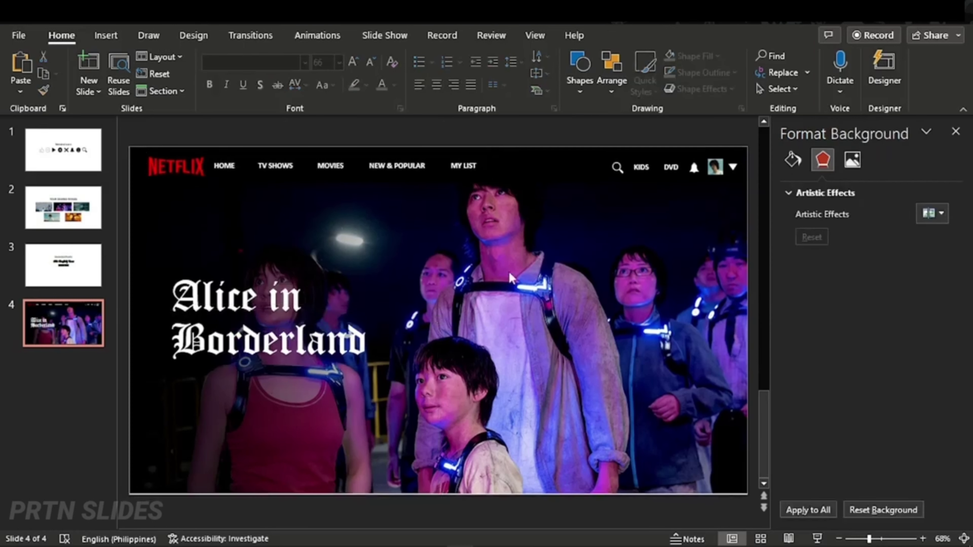
pyautogui.moveTo(224, 166); pyautogui.dragTo(242, 179)
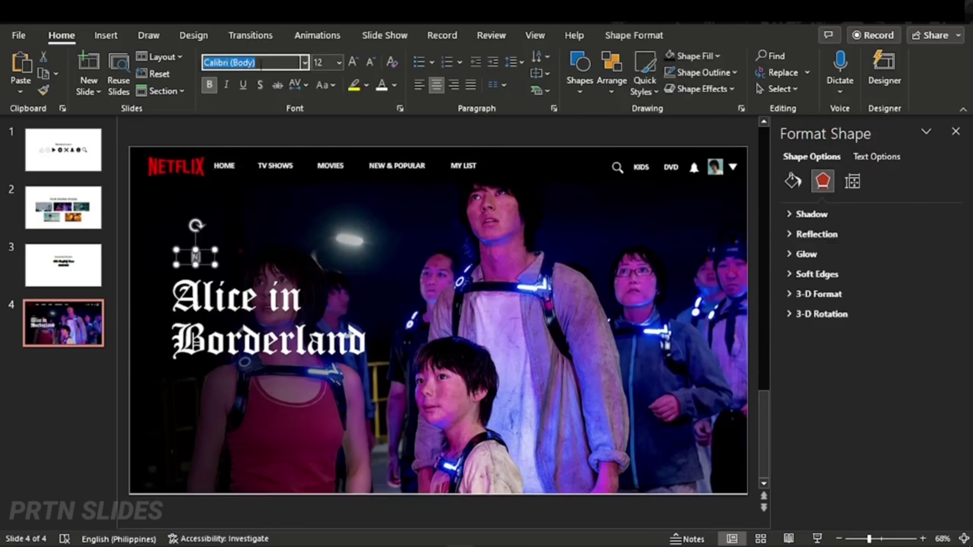
pyautogui.click(352, 62)
pyautogui.click(352, 62)
pyautogui.click(352, 62)
pyautogui.click(352, 62)
pyautogui.click(393, 85)
pyautogui.click(393, 213)
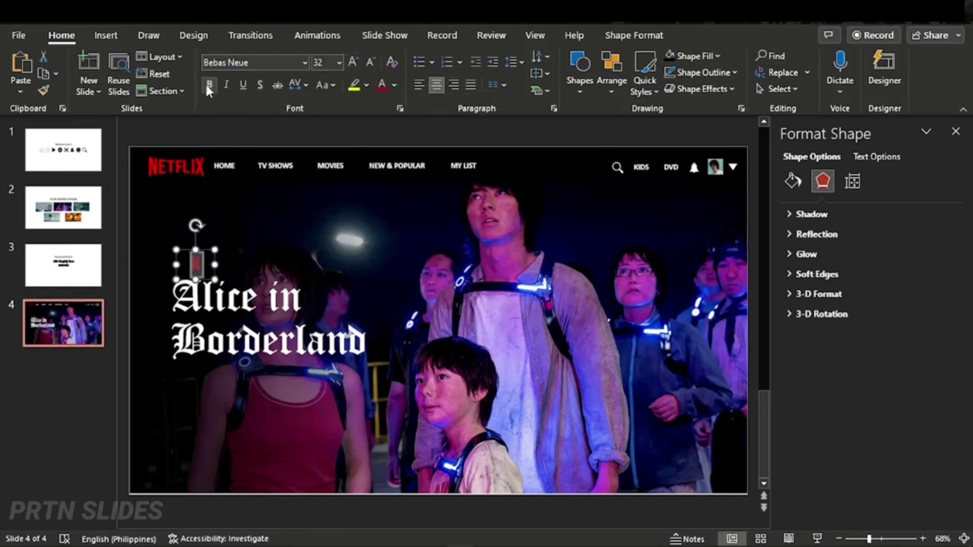
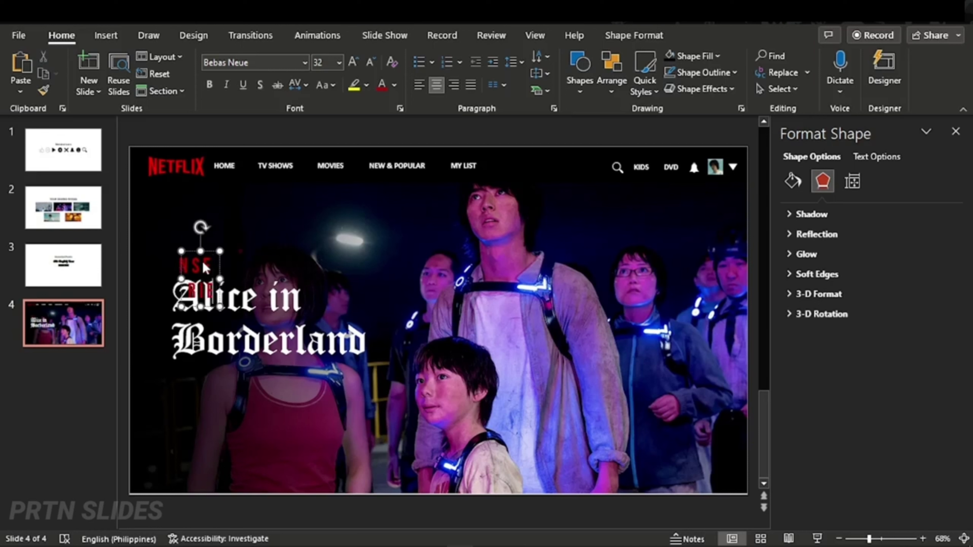
# Finish the SERIES label at 20 pt, move it beside the N logo, and group them
pyautogui.write('RIES')
pyautogui.click(368, 62)
pyautogui.click(368, 63)
pyautogui.click(368, 63)
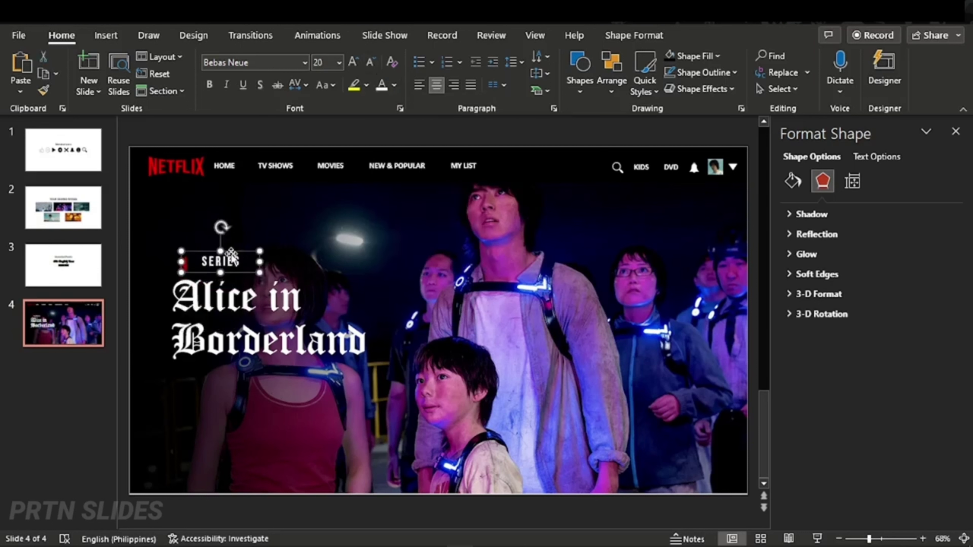
pyautogui.moveTo(259, 261); pyautogui.dragTo(232, 258)
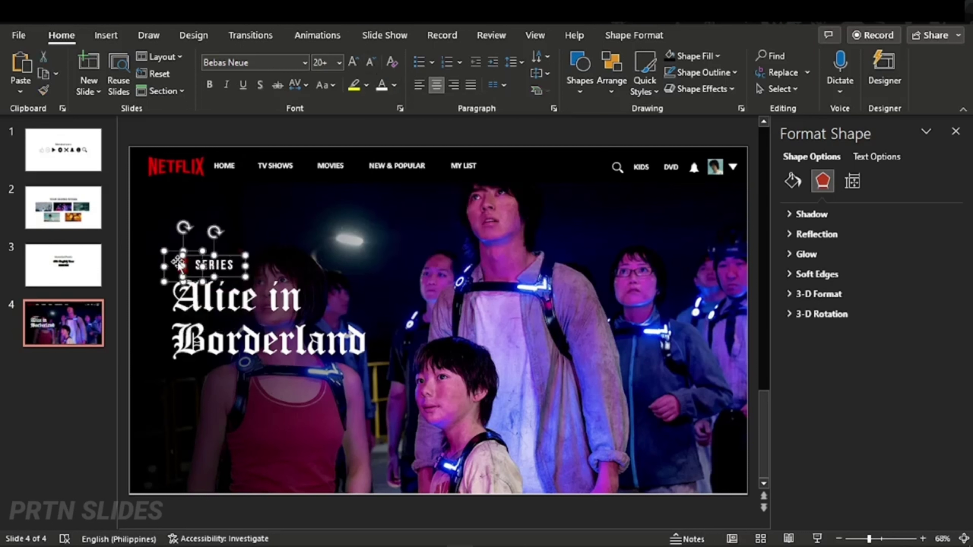
pyautogui.hotkey('ctrl', 'g')
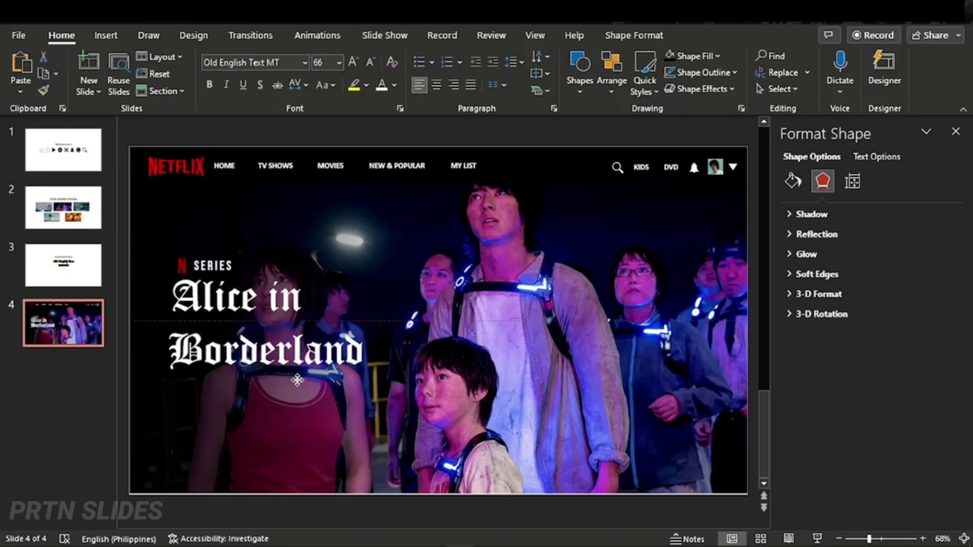
# Put 'Alice in Borderland' on one line and nudge the N SERIES group into place
pyautogui.click(300, 346)
pyautogui.press('BackSpace')
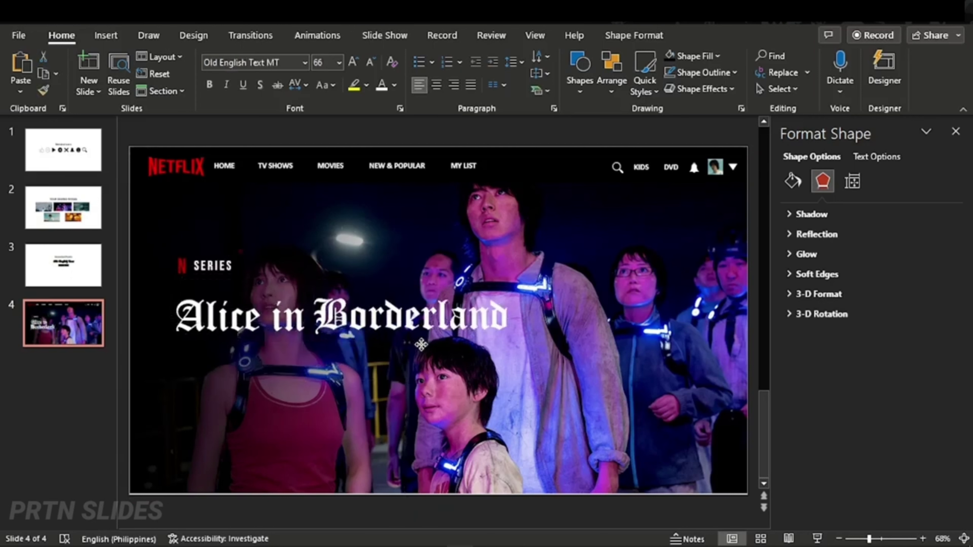
pyautogui.click(207, 227)
pyautogui.moveTo(229, 292); pyautogui.dragTo(231, 301)
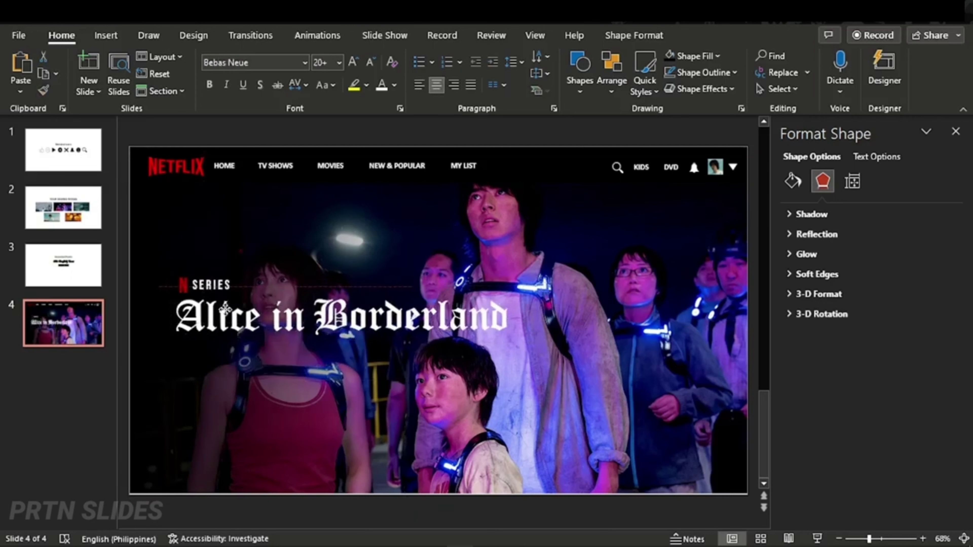
pyautogui.click(224, 307)
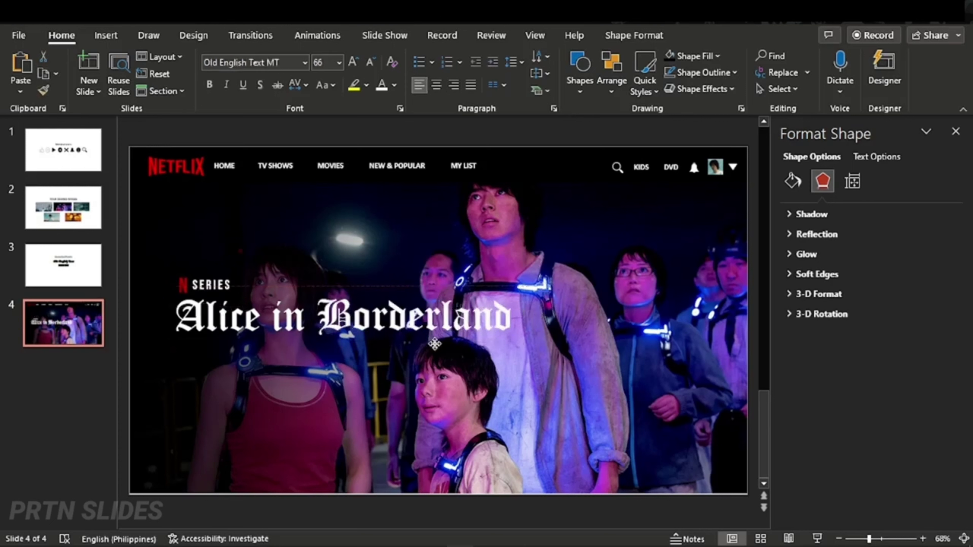
pyautogui.click(433, 343)
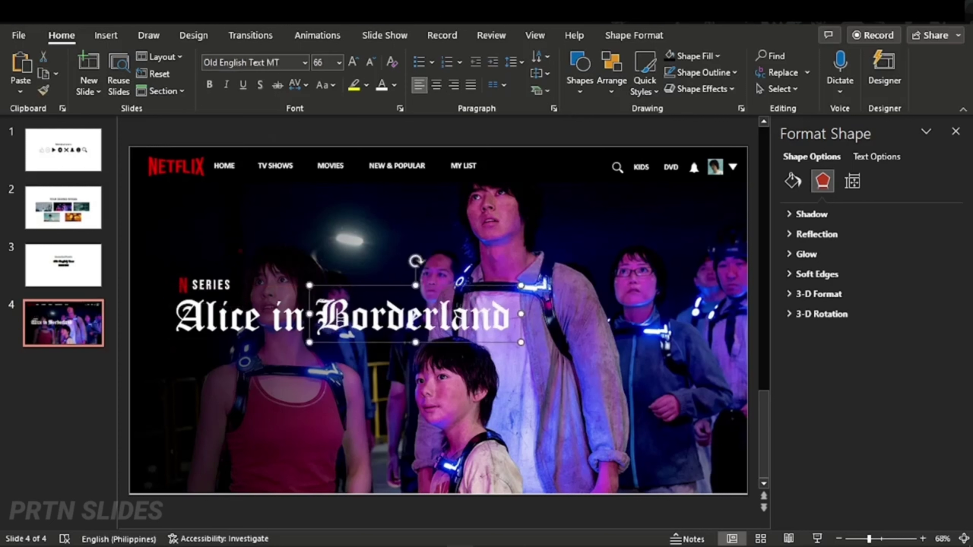
# Draw a rectangle below the title and duplicate it into a row
pyautogui.click(114, 36)
pyautogui.click(259, 71)
pyautogui.click(258, 225)
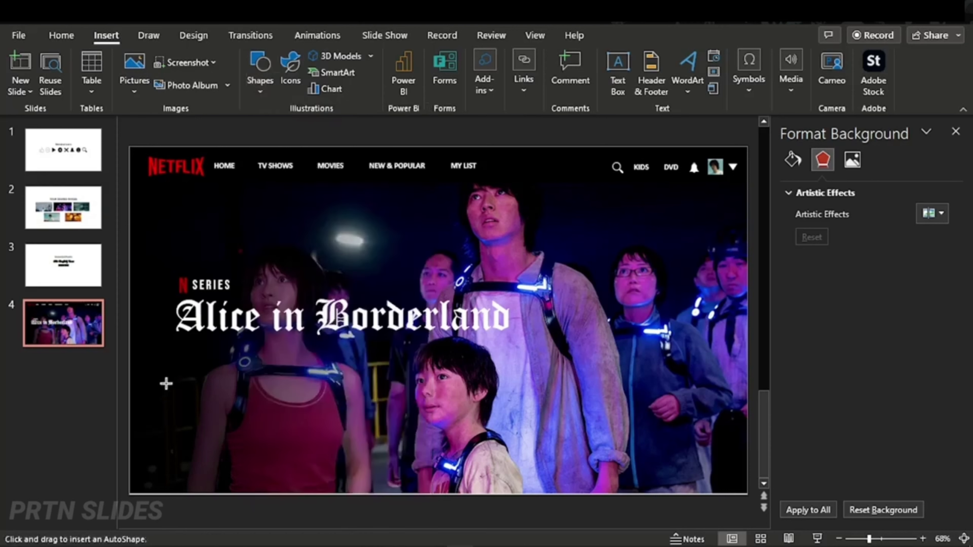
pyautogui.moveTo(166, 361); pyautogui.dragTo(359, 465)
pyautogui.moveTo(263, 413)
pyautogui.mouseDown()
pyautogui.moveTo(241, 419)
pyautogui.moveTo(431, 404)
pyautogui.mouseUp()
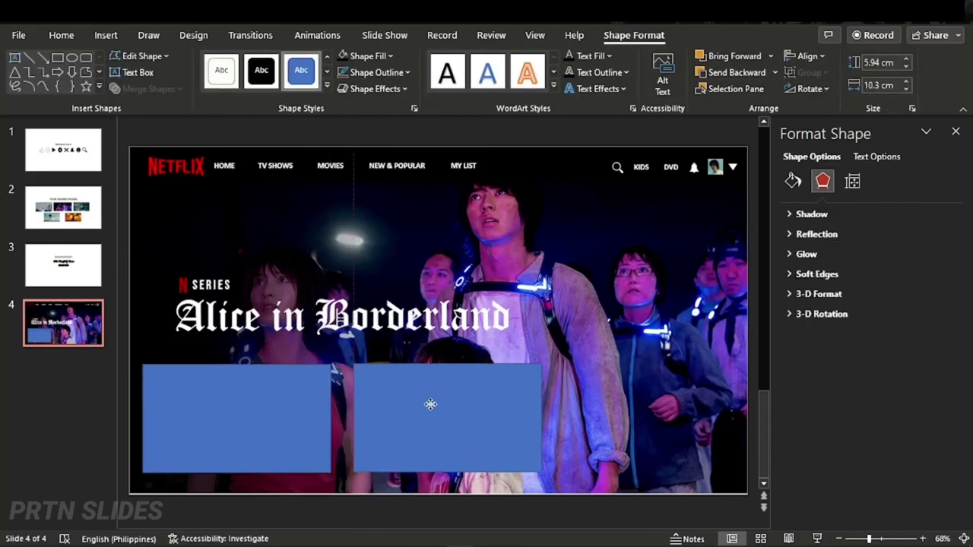
pyautogui.moveTo(330, 472); pyautogui.dragTo(299, 456)
pyautogui.press('Delete')
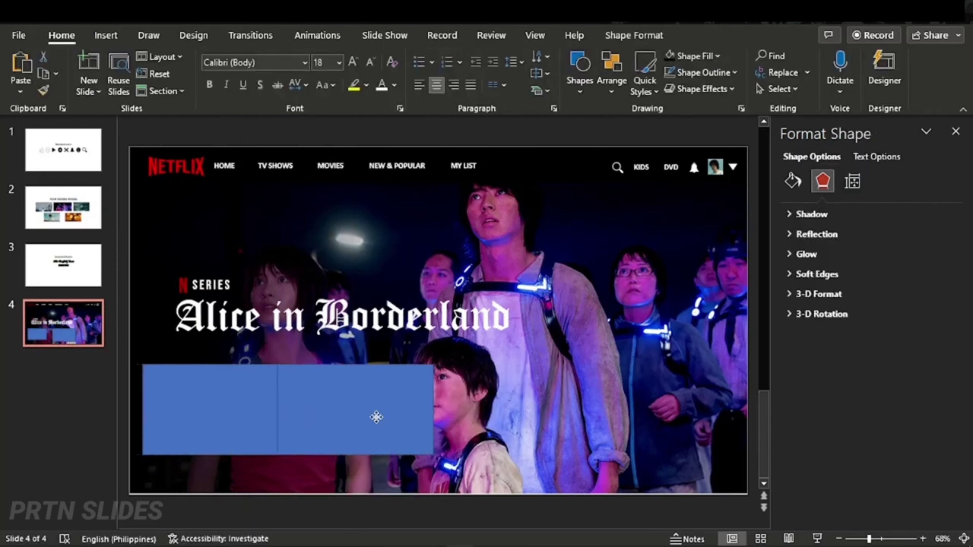
pyautogui.keyDown('ctrl'); pyautogui.moveTo(278, 417); pyautogui.dragTo(413, 411); pyautogui.keyUp('ctrl')
pyautogui.press('F4')
pyautogui.press('F4')
# Resize the four rectangles together and align their tops
pyautogui.scroll(-2, 250, 401)
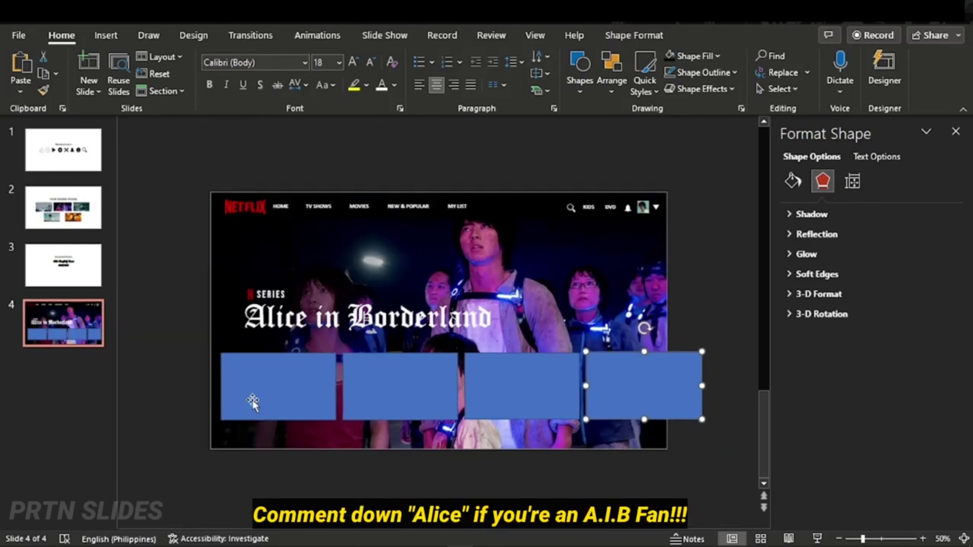
pyautogui.click(280, 385)
pyautogui.keyDown('shift'); pyautogui.click(400, 385); pyautogui.keyUp('shift')
pyautogui.keyDown('shift'); pyautogui.click(522, 385); pyautogui.keyUp('shift')
pyautogui.keyDown('shift'); pyautogui.click(674, 389); pyautogui.keyUp('shift')
pyautogui.moveTo(702, 419); pyautogui.dragTo(678, 412)
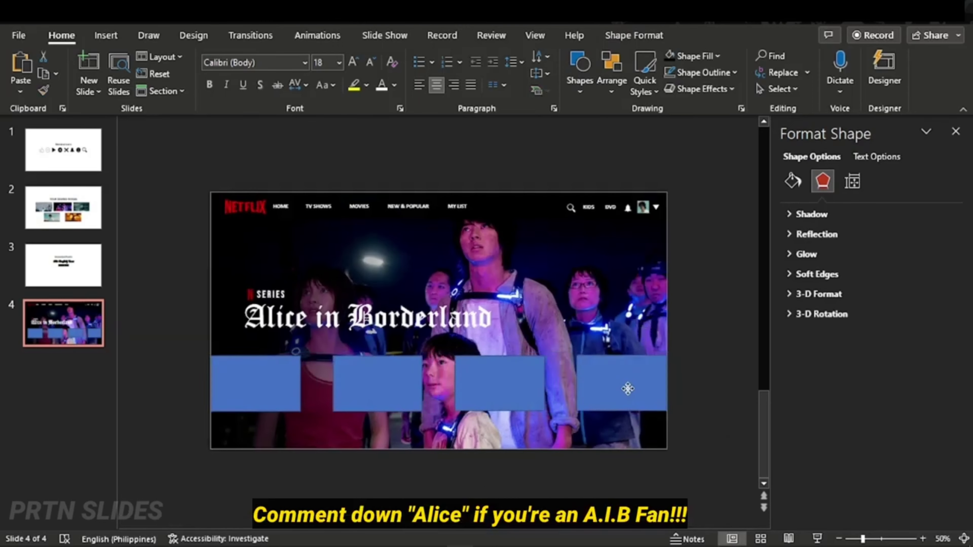
pyautogui.click(634, 35)
pyautogui.click(806, 56)
pyautogui.click(823, 137)
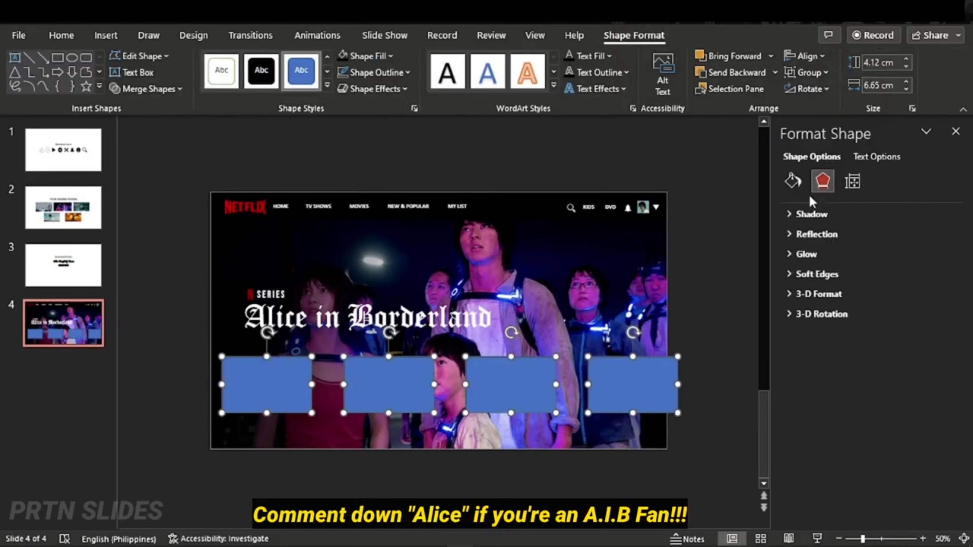
# Close the gaps between the rectangles, enlarge them together, and realign them
pyautogui.click(673, 321)
pyautogui.moveTo(390, 373); pyautogui.dragTo(368, 386)
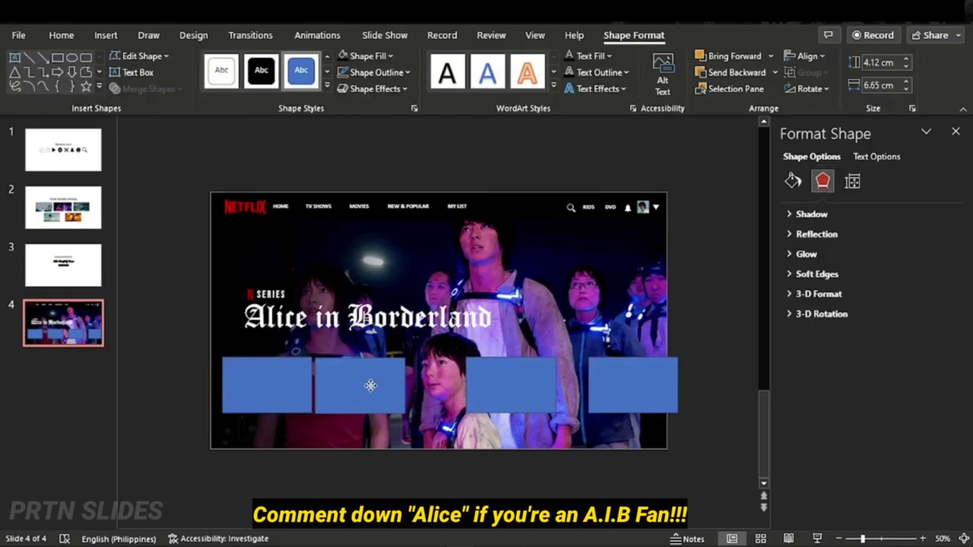
pyautogui.moveTo(497, 390); pyautogui.dragTo(464, 390)
pyautogui.moveTo(613, 387); pyautogui.dragTo(536, 387)
pyautogui.moveTo(708, 433); pyautogui.dragTo(216, 349)
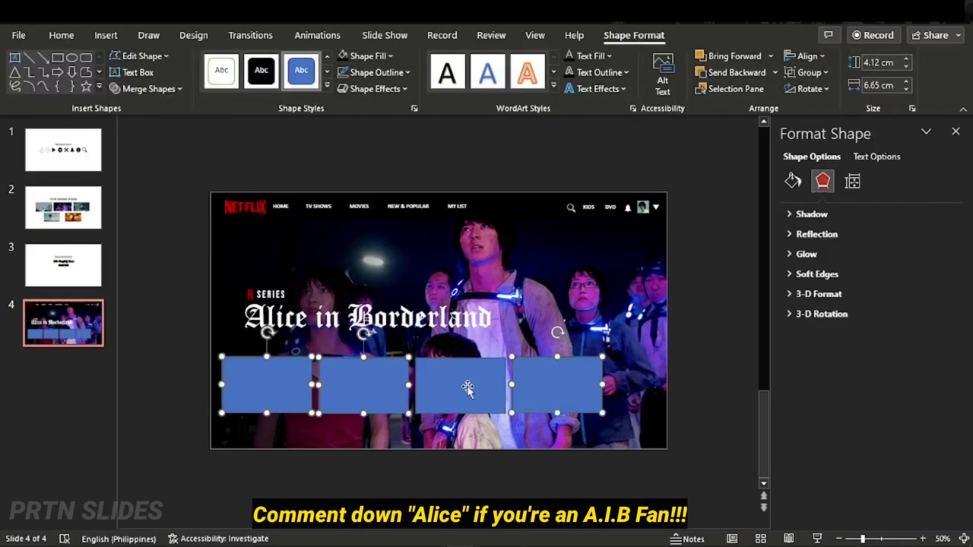
pyautogui.moveTo(595, 414); pyautogui.dragTo(621, 421)
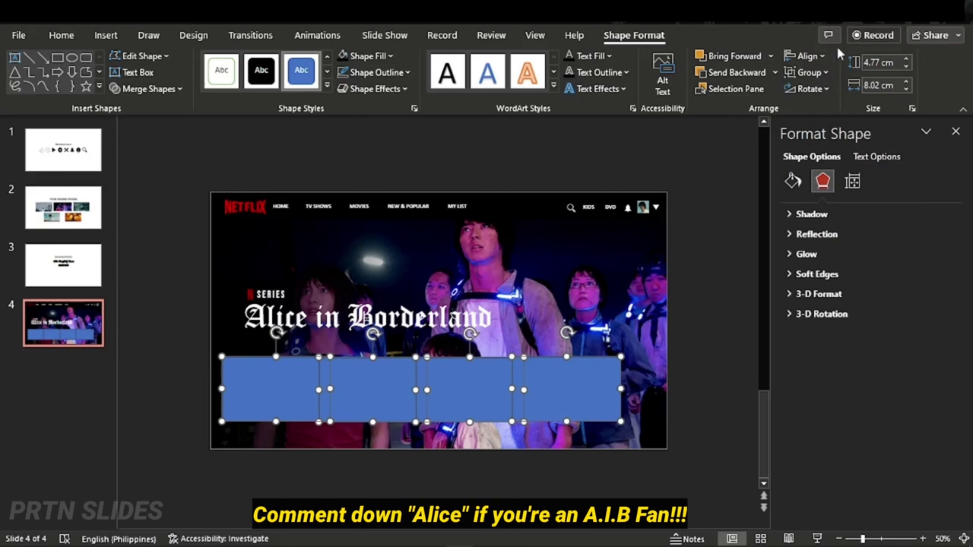
pyautogui.click(808, 56)
pyautogui.click(795, 199)
pyautogui.click(703, 240)
pyautogui.click(556, 378)
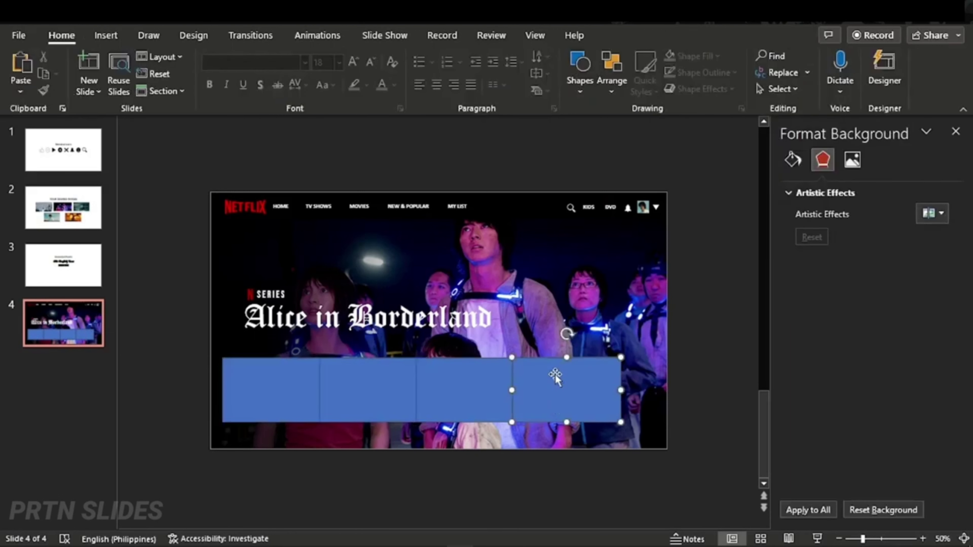
# Add 'Borderland' to the title and move the spare Borderland box to the top right
pyautogui.click(344, 318)
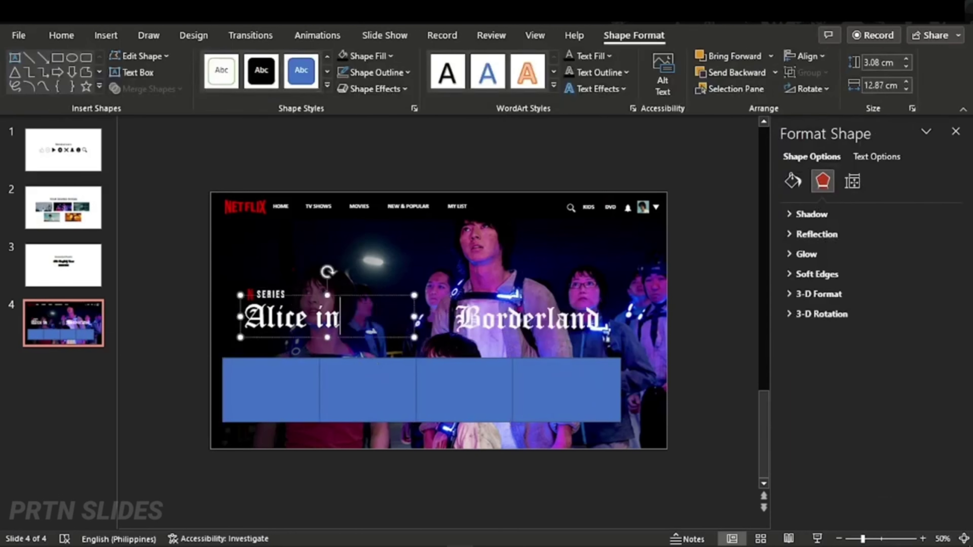
pyautogui.write('Borderland')
pyautogui.moveTo(413, 317)
pyautogui.mouseDown()
pyautogui.moveTo(501, 317)
pyautogui.moveTo(586, 262)
pyautogui.mouseUp()
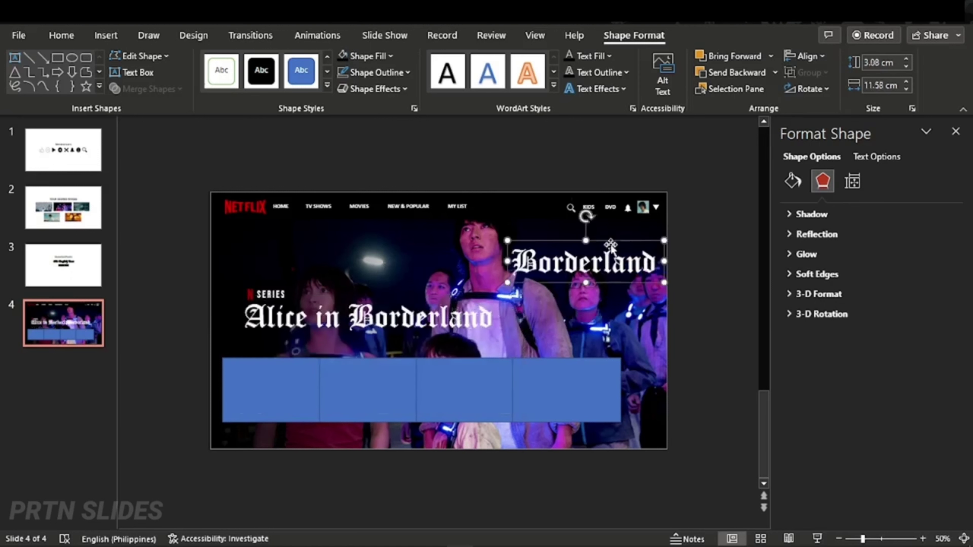
pyautogui.click(74, 43)
pyautogui.click(693, 267)
# Move the title group up and shift the rectangles down into line
pyautogui.click(333, 298)
pyautogui.moveTo(332, 297); pyautogui.dragTo(337, 263)
pyautogui.moveTo(591, 382); pyautogui.dragTo(629, 399)
pyautogui.moveTo(469, 393); pyautogui.dragTo(478, 409)
pyautogui.moveTo(387, 393); pyautogui.dragTo(399, 410)
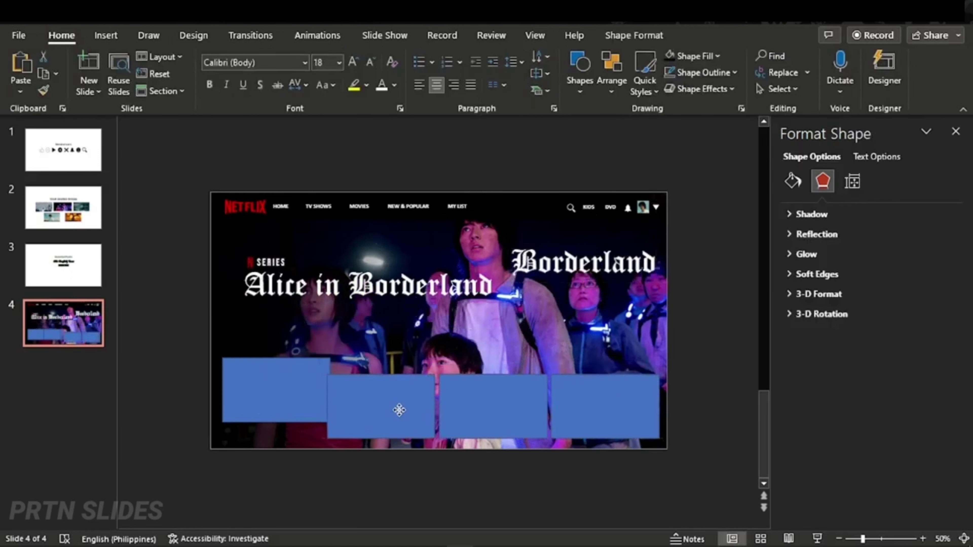
pyautogui.moveTo(285, 389); pyautogui.dragTo(278, 404)
# Align the four rectangles' tops and nudge the row slightly right and up
pyautogui.keyDown('shift'); pyautogui.click(379, 406); pyautogui.keyUp('shift')
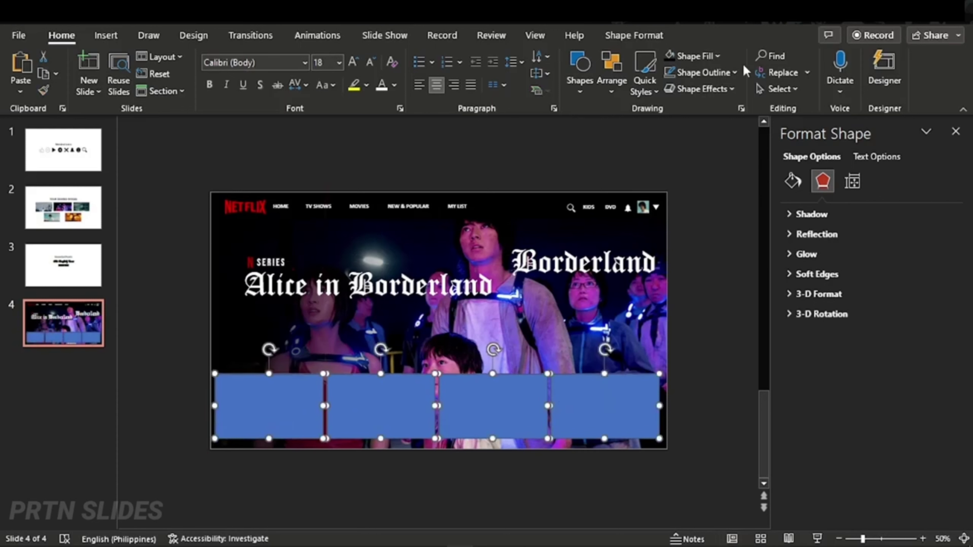
pyautogui.click(634, 35)
pyautogui.click(806, 56)
pyautogui.click(806, 56)
pyautogui.click(806, 56)
pyautogui.click(819, 56)
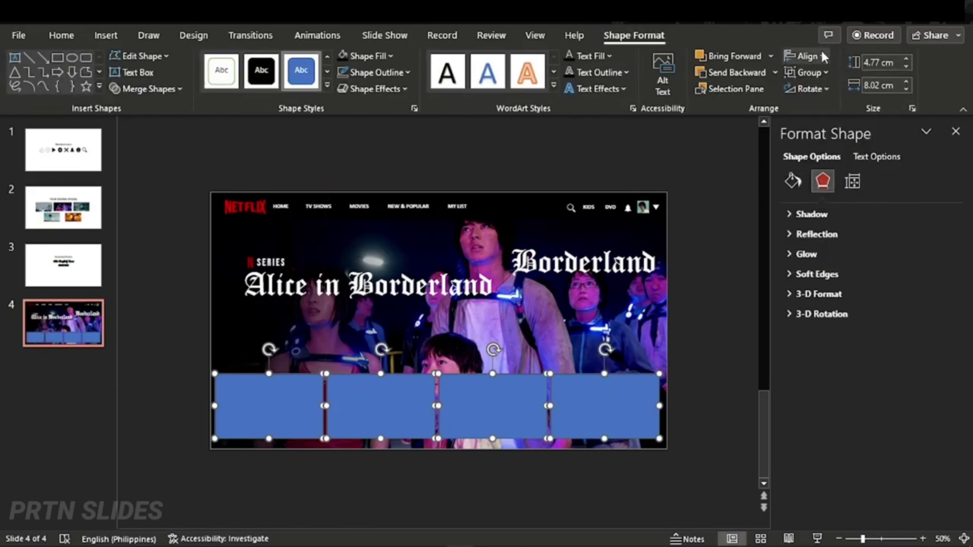
pyautogui.click(806, 56)
pyautogui.click(812, 134)
pyautogui.moveTo(607, 394); pyautogui.dragTo(610, 390)
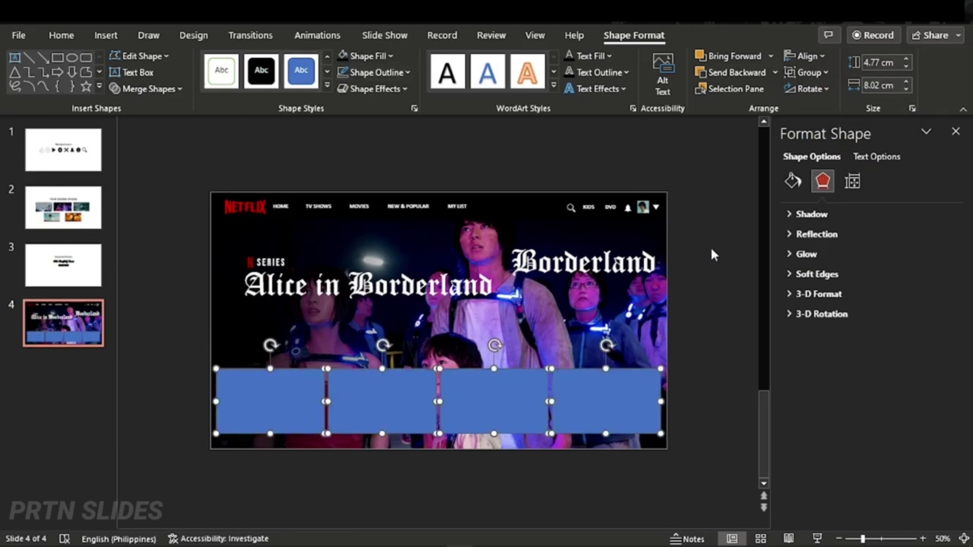
pyautogui.click(713, 255)
# Move the spare text box under the title, set Calibri Light 15, and fill it with lorem ipsum
pyautogui.moveTo(583, 262); pyautogui.dragTo(322, 315)
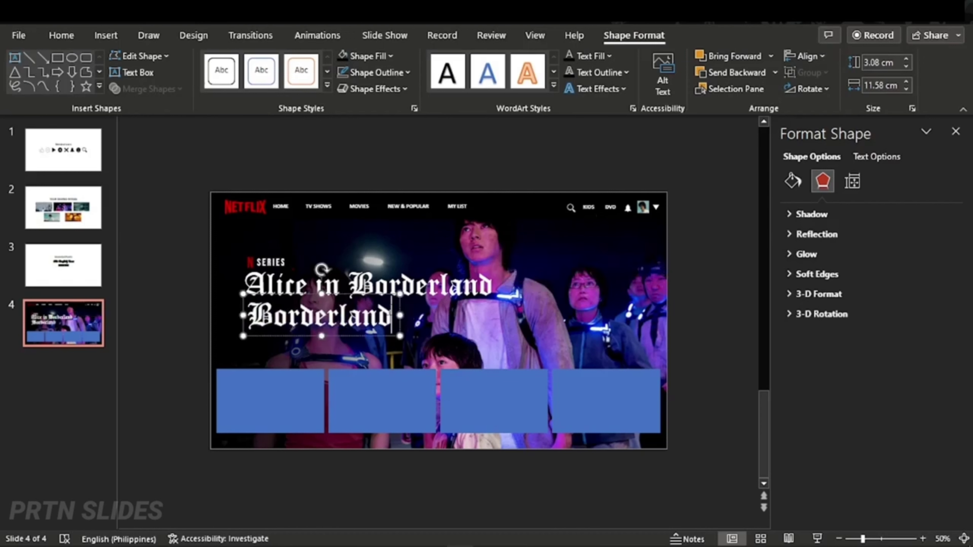
pyautogui.click(62, 36)
pyautogui.press('Return')
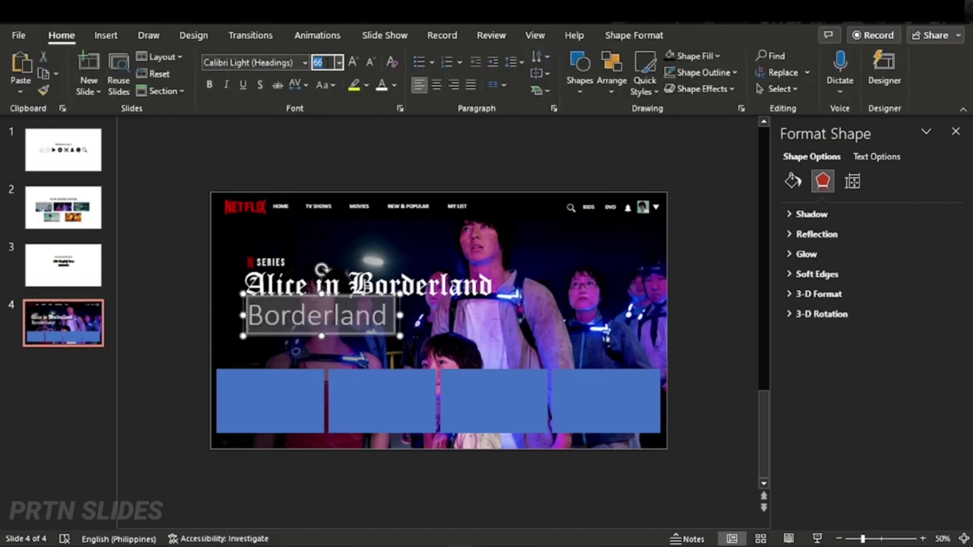
pyautogui.write('15')
pyautogui.press('Return')
pyautogui.click(963, 538)
pyautogui.click(244, 300)
pyautogui.write('=lorem(1,10)')
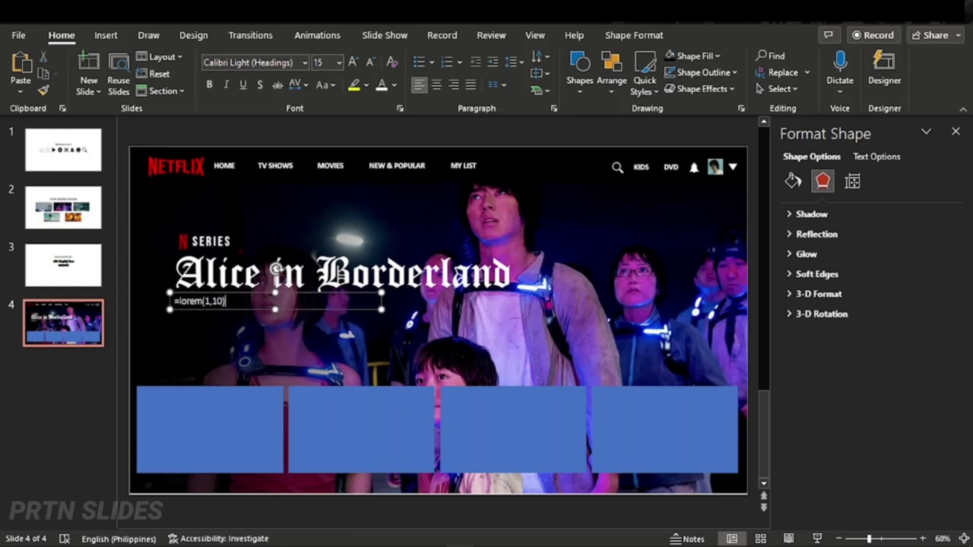
pyautogui.press('Return')
# Widen the description box, realign the title group, and widen the dark overlay to cover it
pyautogui.moveTo(413, 325); pyautogui.dragTo(440, 326)
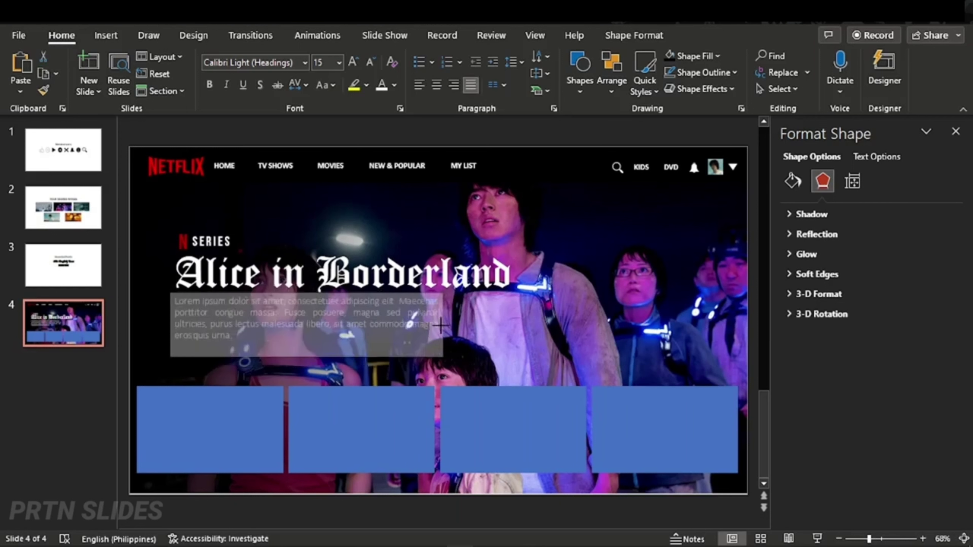
pyautogui.moveTo(405, 288); pyautogui.dragTo(374, 308)
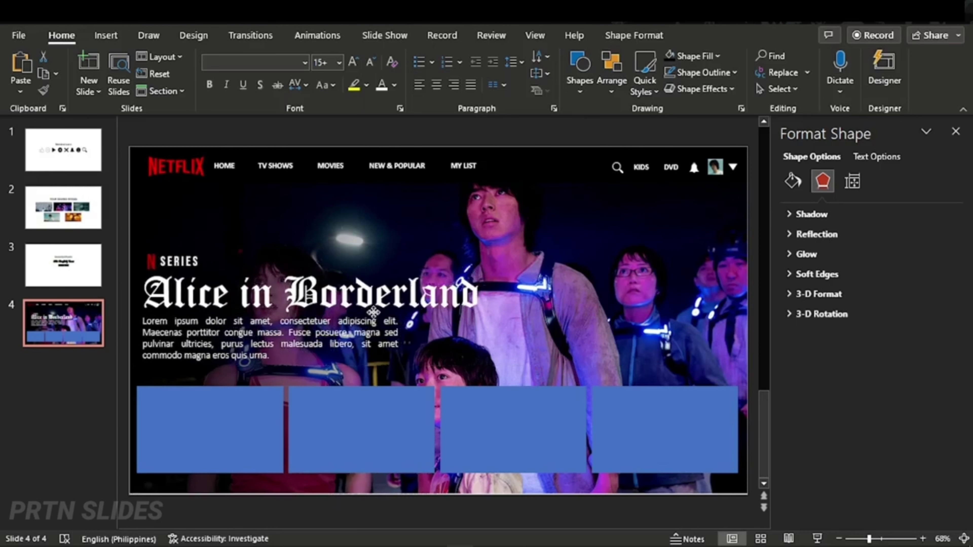
pyautogui.moveTo(374, 312); pyautogui.dragTo(382, 302)
pyautogui.click(342, 319)
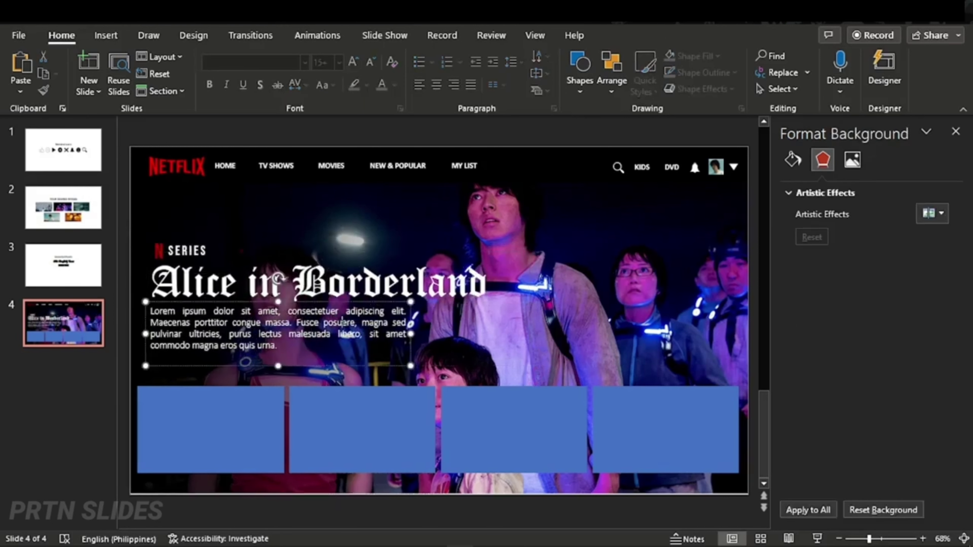
pyautogui.click(264, 209)
pyautogui.moveTo(435, 327); pyautogui.dragTo(523, 326)
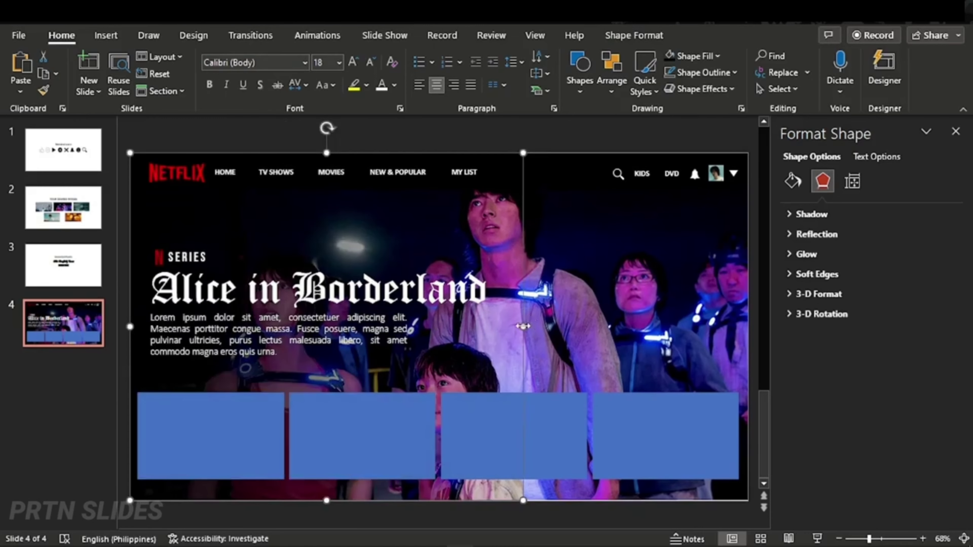
pyautogui.press('Escape')
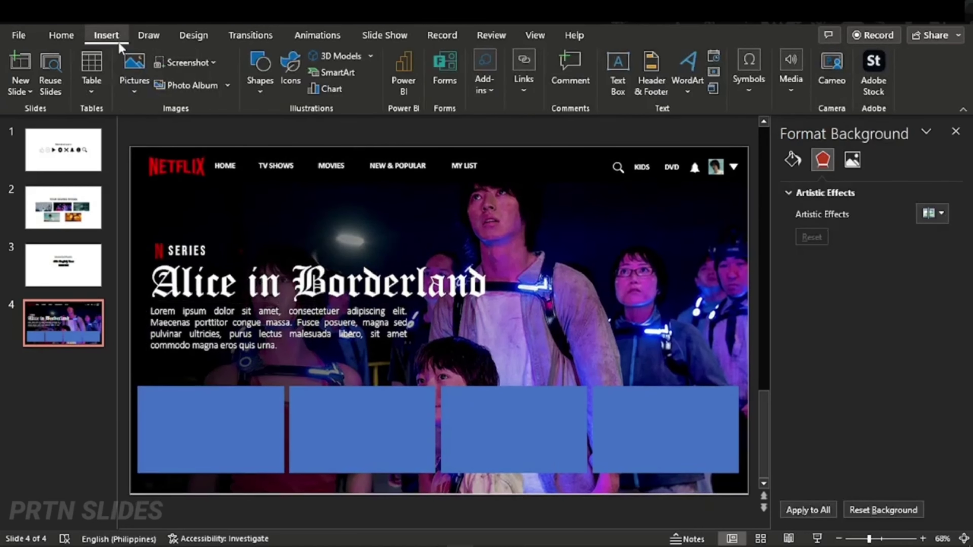
# Delete the extra blue rectangles and copy the first box to its right
pyautogui.click(196, 391)
pyautogui.moveTo(206, 406); pyautogui.dragTo(218, 400)
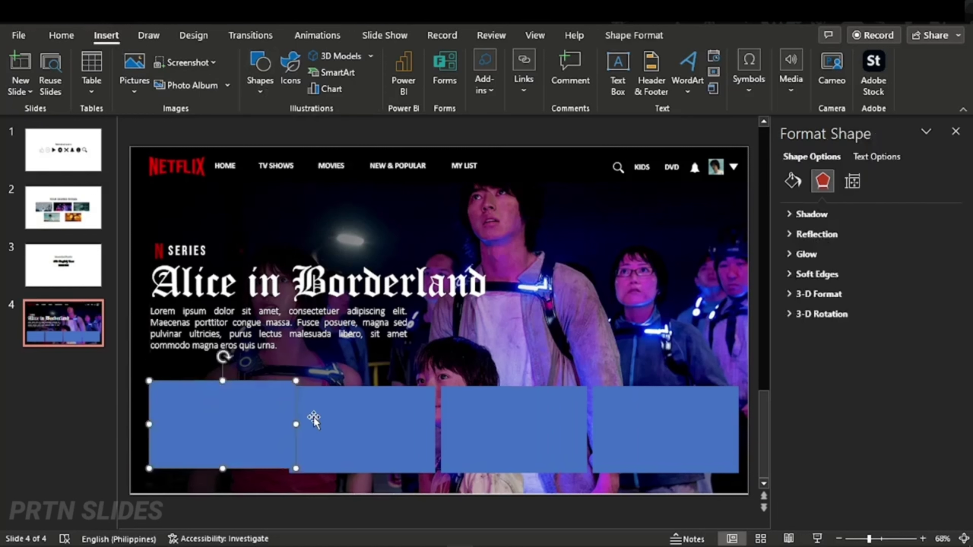
pyautogui.click(326, 406)
pyautogui.press('Delete')
pyautogui.click(467, 419)
pyautogui.press('Delete')
pyautogui.click(250, 429)
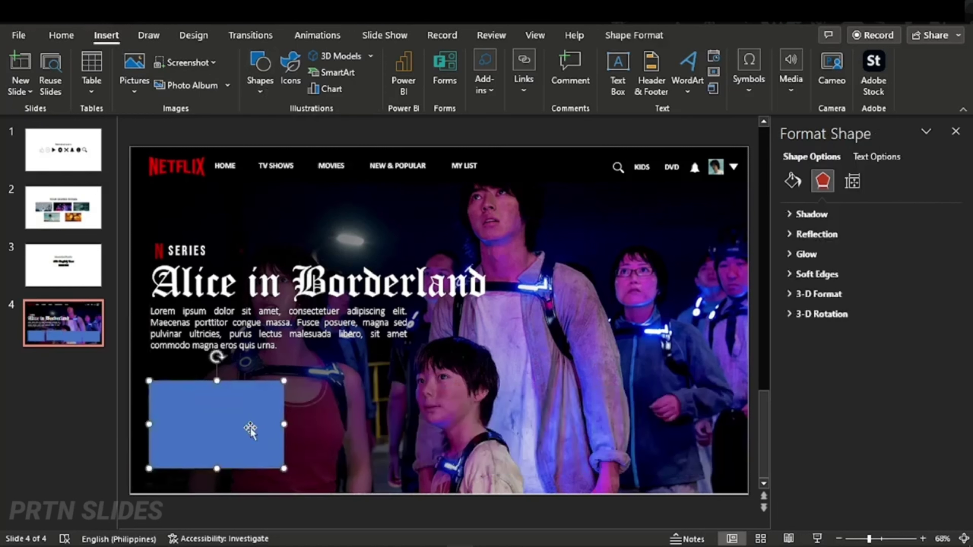
pyautogui.keyDown('ctrl'); pyautogui.moveTo(250, 429); pyautogui.dragTo(377, 424); pyautogui.keyUp('ctrl')
# Select the four blue boxes, widen them, and distribute them evenly horizontally
pyautogui.click(282, 424)
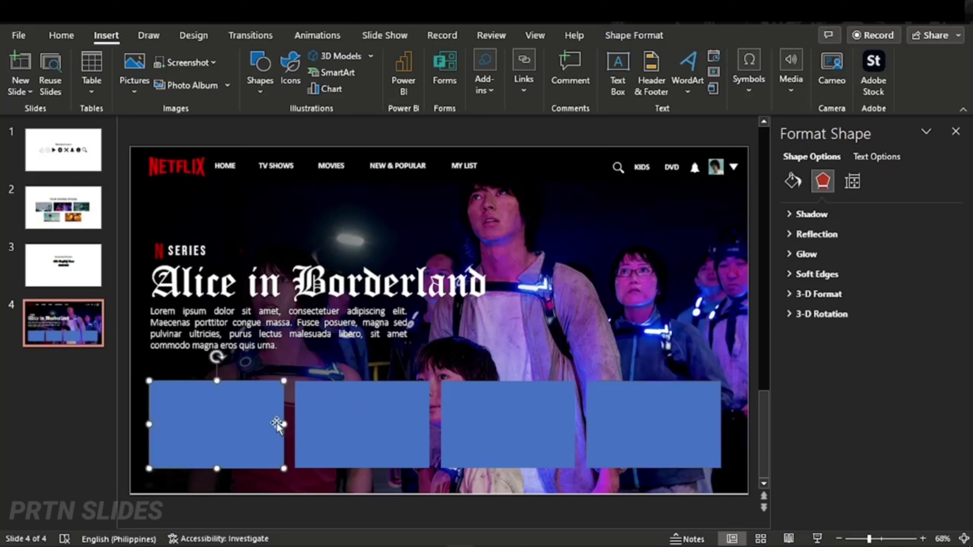
pyautogui.keyDown('shift'); pyautogui.click(386, 408); pyautogui.keyUp('shift')
pyautogui.moveTo(289, 424); pyautogui.dragTo(291, 424)
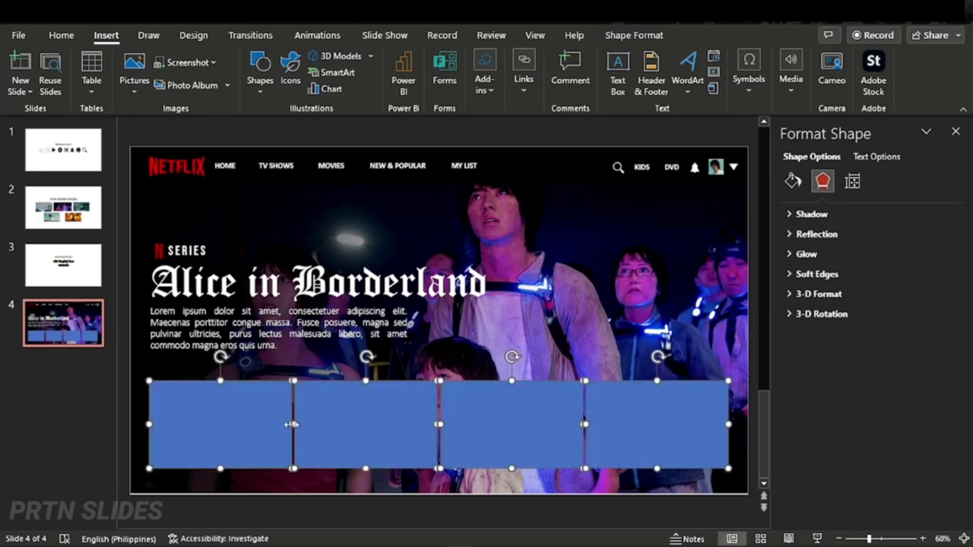
pyautogui.click(806, 56)
pyautogui.click(812, 200)
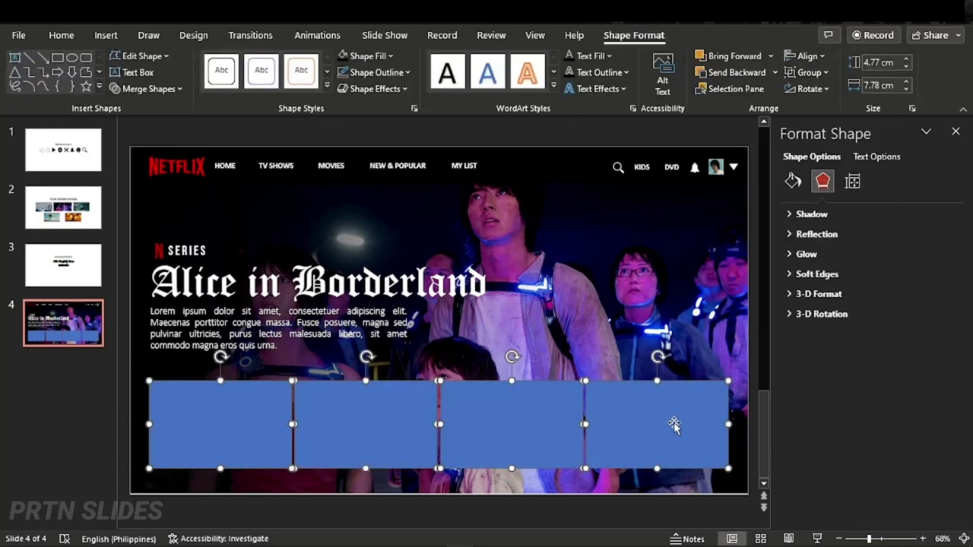
pyautogui.moveTo(292, 424); pyautogui.dragTo(298, 424)
pyautogui.click(806, 56)
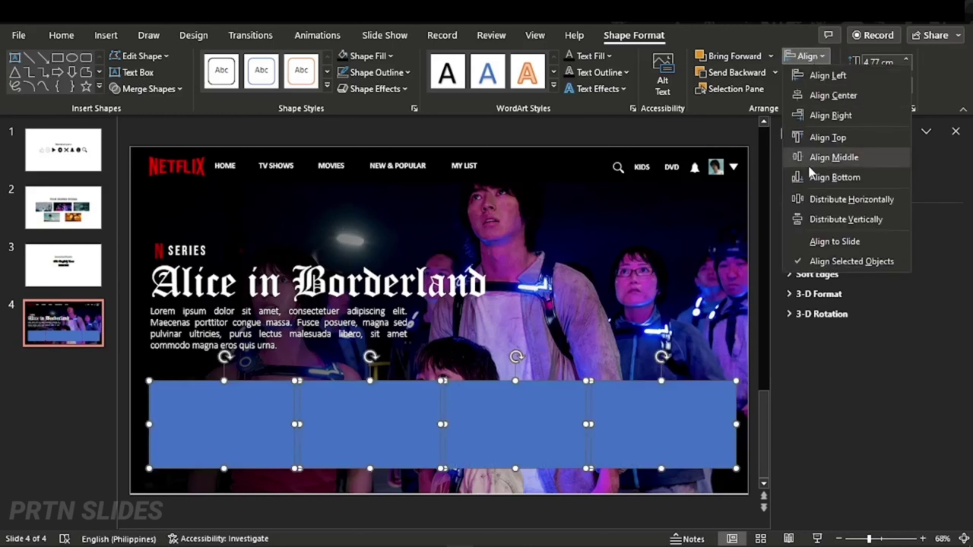
pyautogui.click(813, 159)
pyautogui.click(806, 56)
pyautogui.click(799, 198)
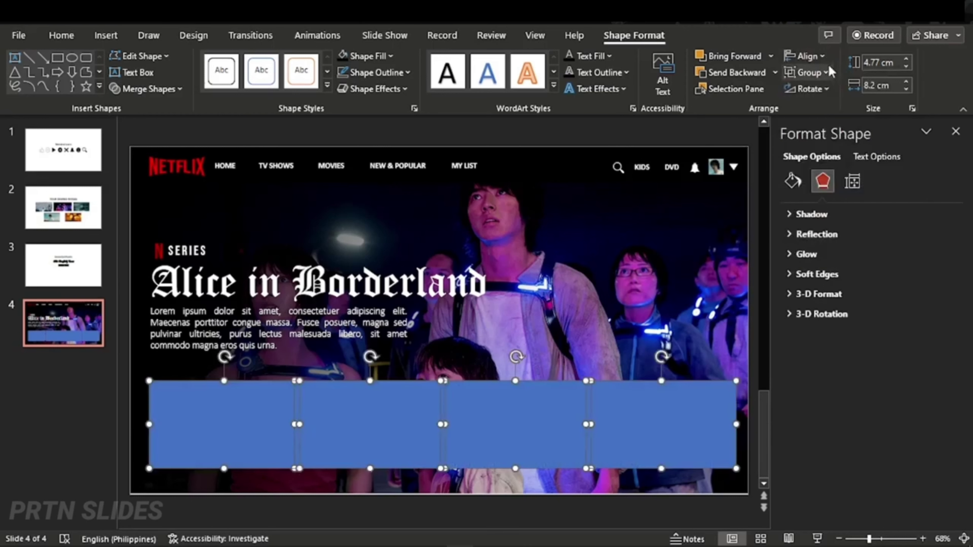
# Undo the widening and alignment changes to the boxes
pyautogui.click(345, 417)
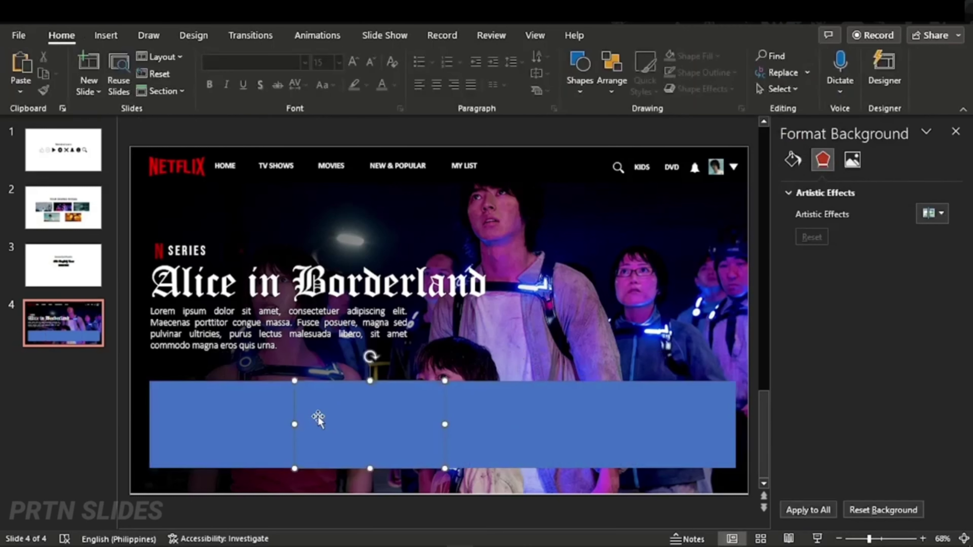
pyautogui.click(328, 417)
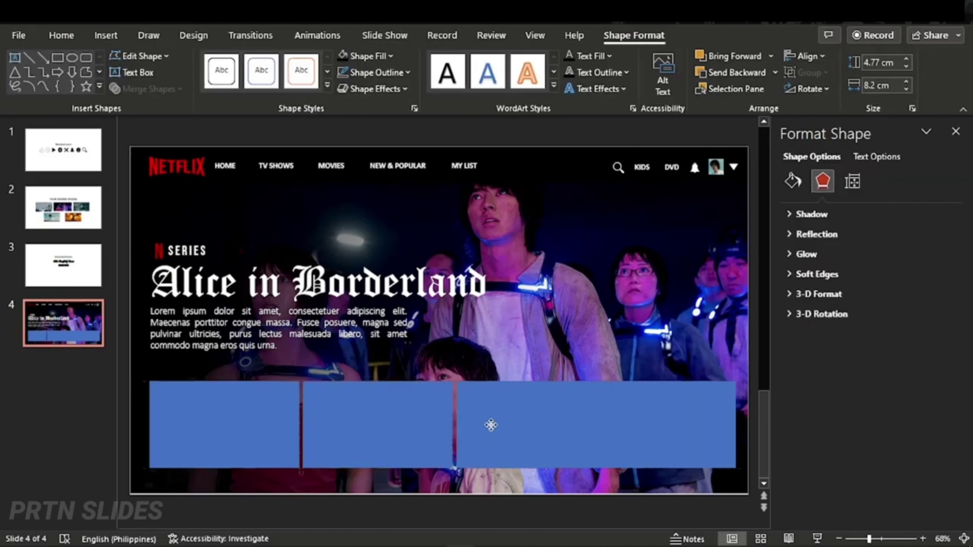
pyautogui.hotkey('ctrl', 'z')
pyautogui.hotkey('ctrl', 'z')
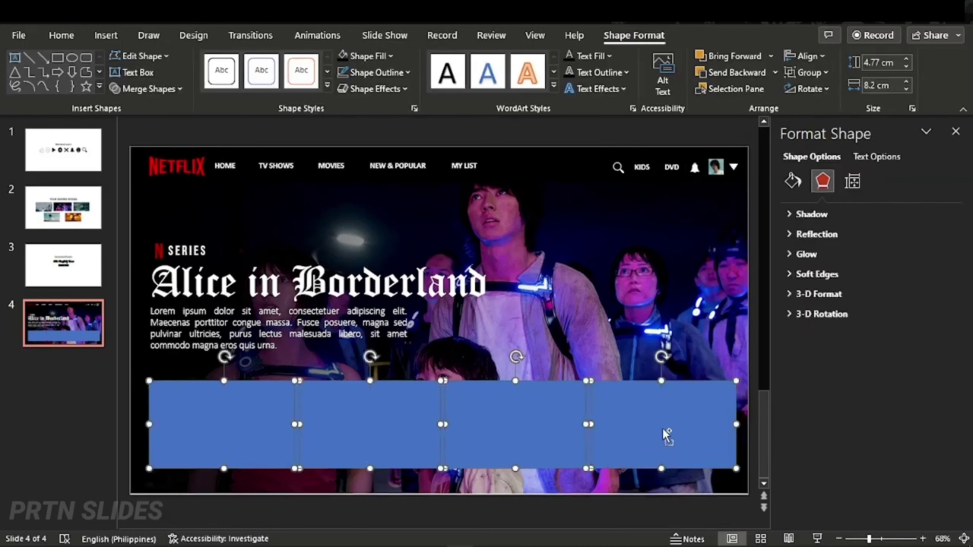
pyautogui.hotkey('ctrl', 'z')
# Lower the row of four blue boxes slightly toward the slide's bottom edge
pyautogui.click(574, 135)
pyautogui.click(248, 366)
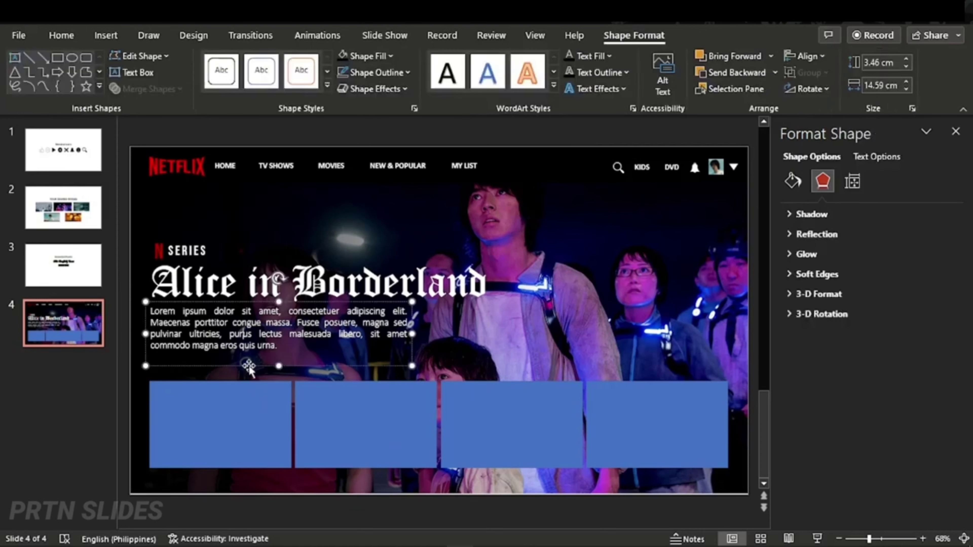
pyautogui.moveTo(636, 418); pyautogui.dragTo(638, 426)
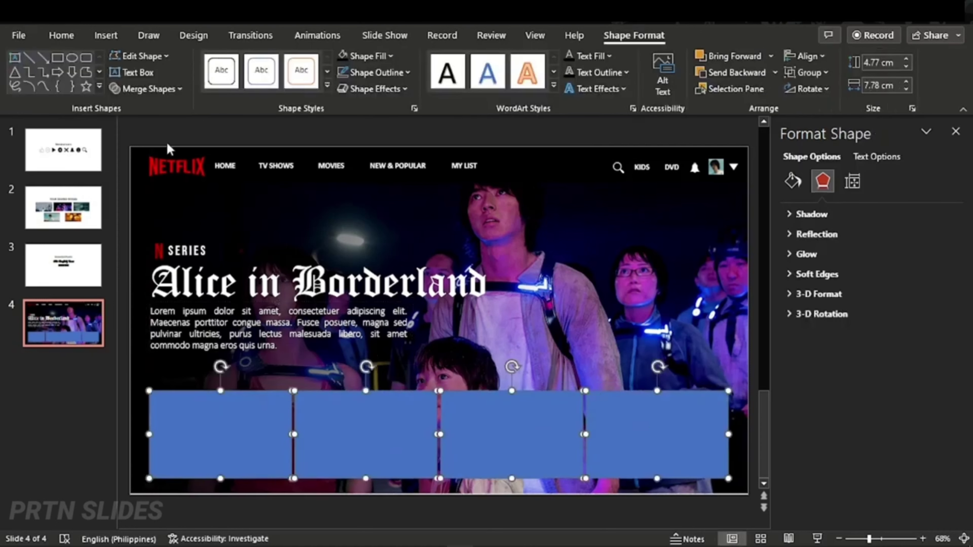
pyautogui.press('Escape')
# Draw a small rounded rectangle button under the description and duplicate it to the right
pyautogui.click(106, 35)
pyautogui.click(260, 71)
pyautogui.click(276, 203)
pyautogui.moveTo(150, 361); pyautogui.dragTo(228, 385)
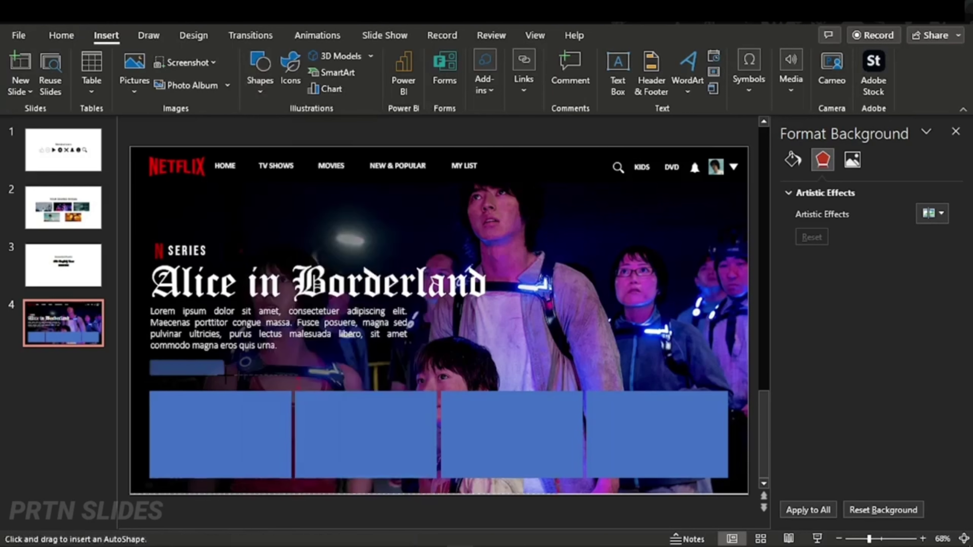
pyautogui.moveTo(153, 361); pyautogui.dragTo(152, 357)
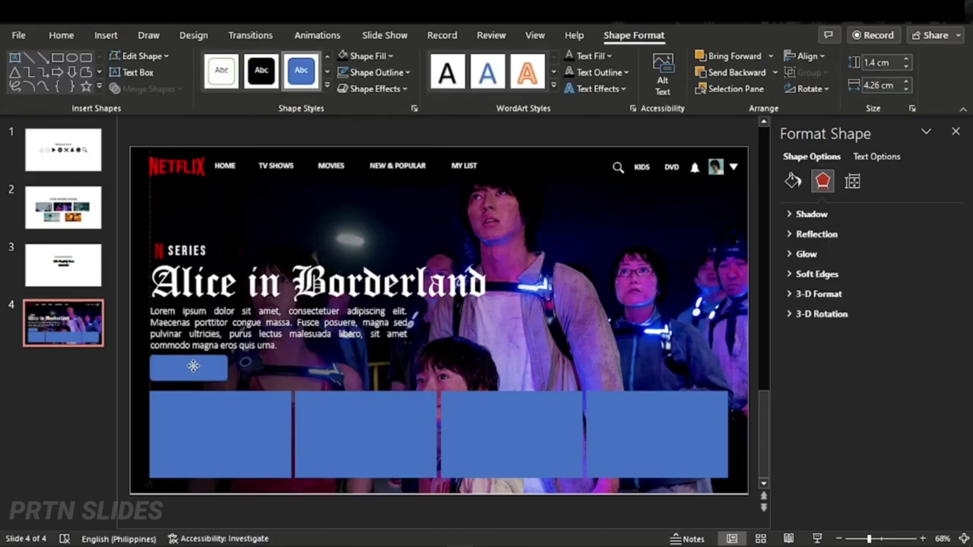
pyautogui.moveTo(206, 374); pyautogui.dragTo(283, 364)
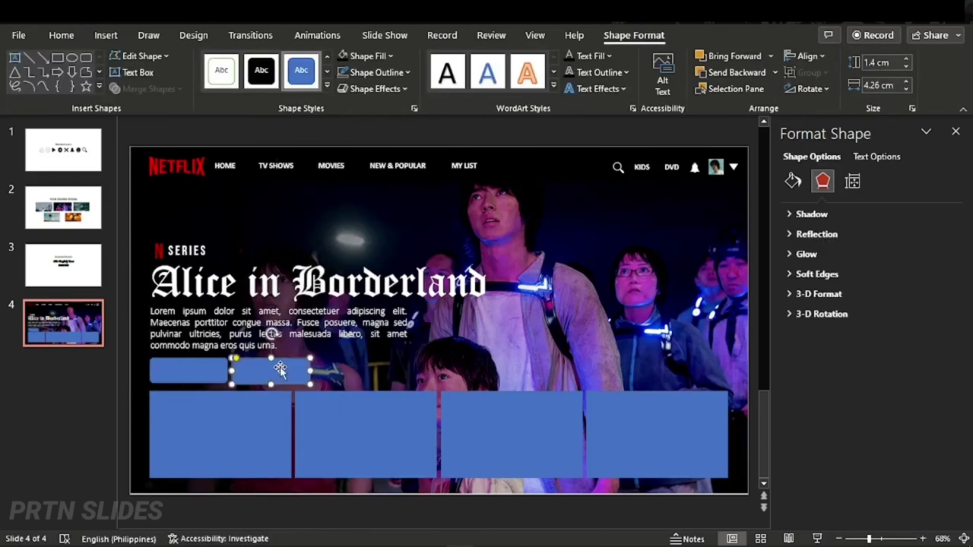
# Fill both buttons white, then widen the second and make it 50% transparent
pyautogui.keyDown('shift'); pyautogui.click(188, 370); pyautogui.keyUp('shift')
pyautogui.click(391, 56)
pyautogui.click(343, 86)
pyautogui.press('Escape')
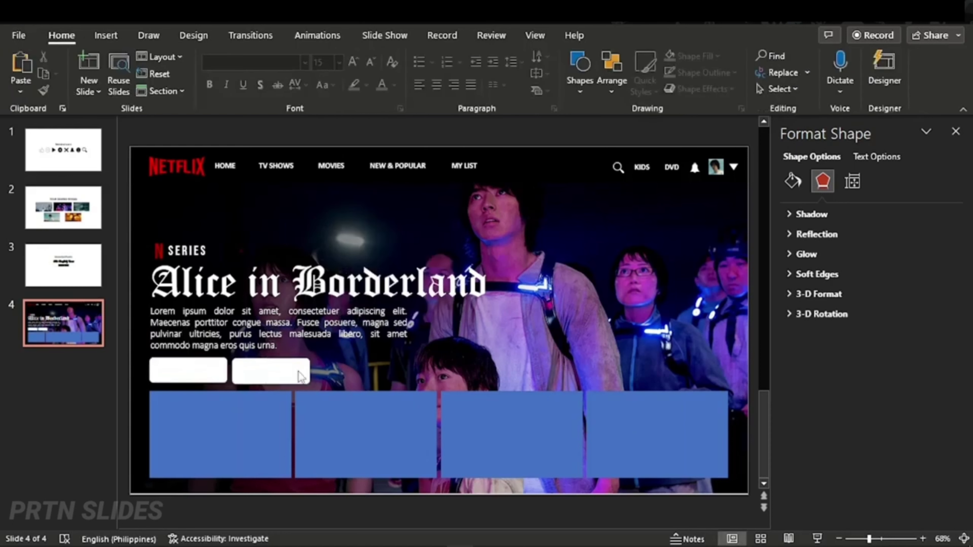
pyautogui.moveTo(298, 374); pyautogui.dragTo(300, 367)
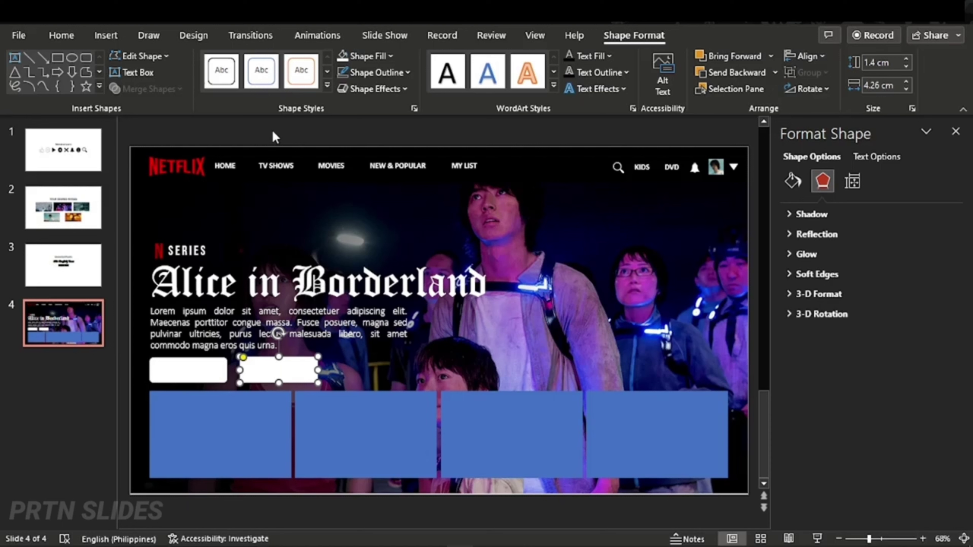
pyautogui.moveTo(318, 370); pyautogui.dragTo(329, 370)
pyautogui.click(792, 181)
pyautogui.moveTo(860, 362); pyautogui.dragTo(880, 370)
pyautogui.click(434, 119)
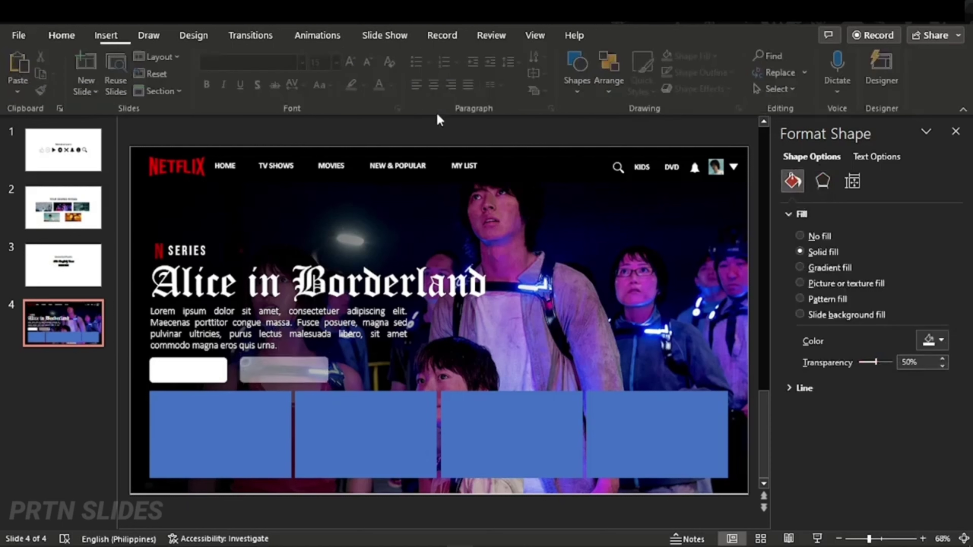
# Give the first button a grey PLAY label
pyautogui.click(202, 369)
pyautogui.click(61, 35)
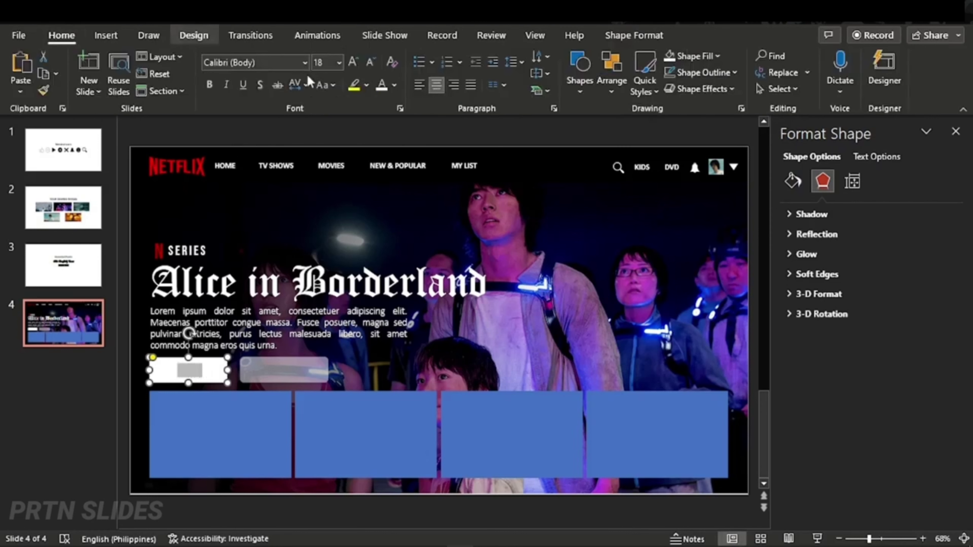
pyautogui.click(394, 86)
pyautogui.click(374, 149)
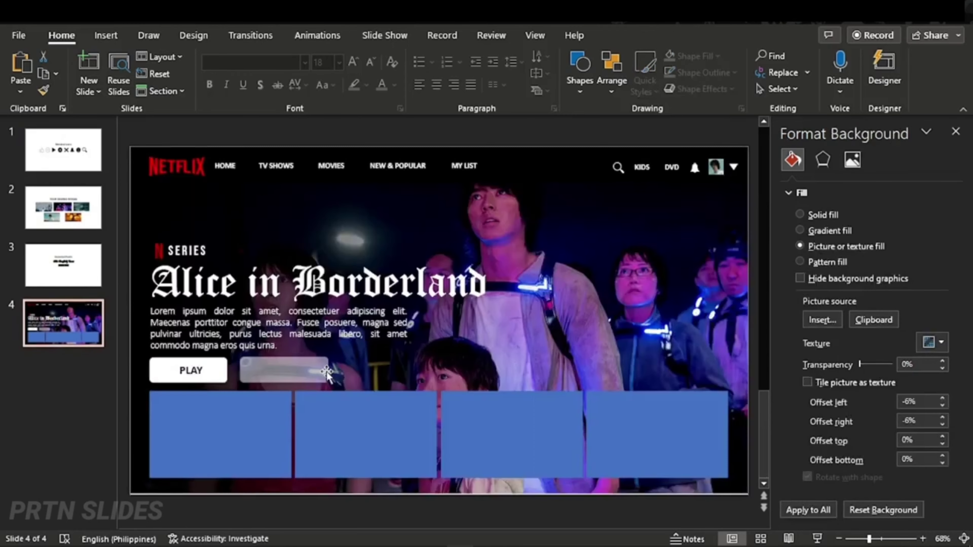
# Paste the play icon onto the PLAY button and group the two together
pyautogui.hotkey('ctrl', 'v')
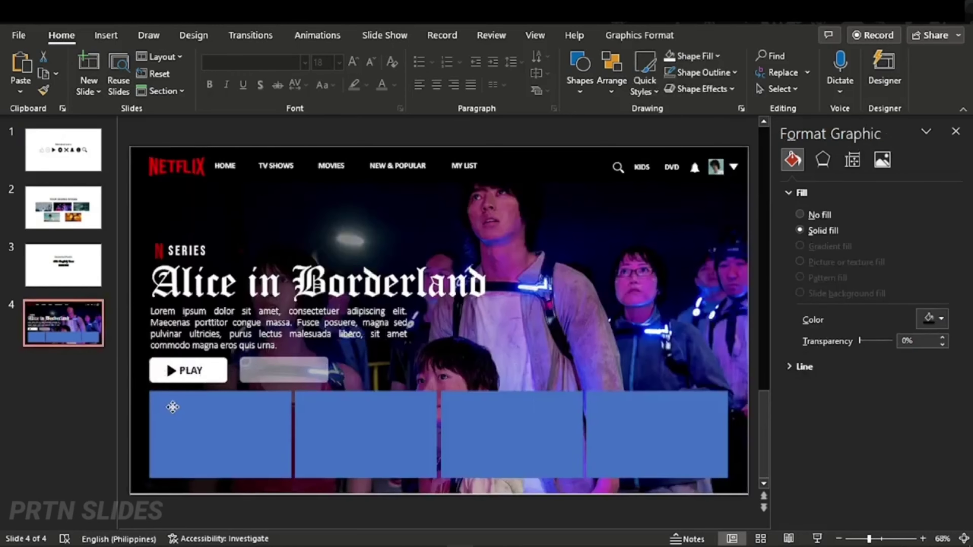
pyautogui.click(183, 370)
pyautogui.click(171, 370)
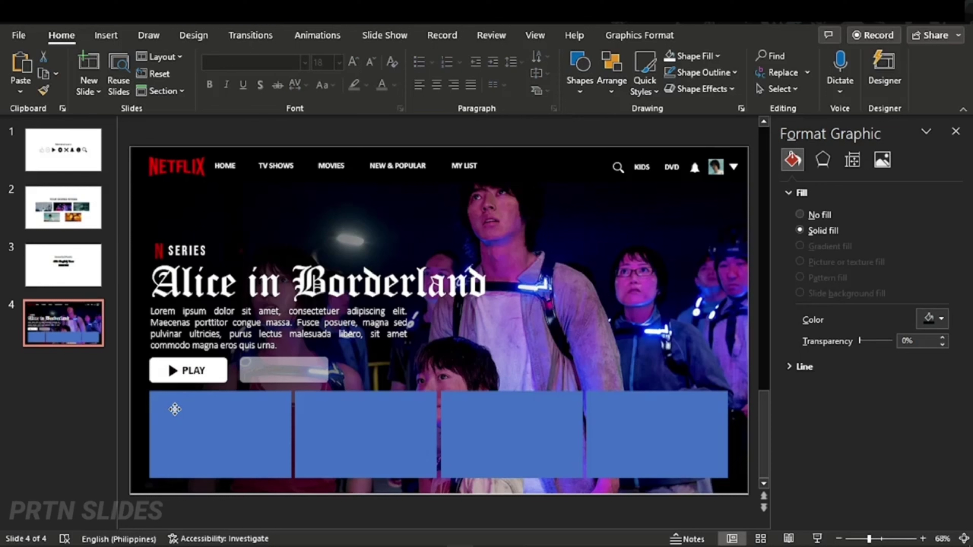
pyautogui.keyDown('shift'); pyautogui.click(222, 374); pyautogui.keyUp('shift')
pyautogui.click(716, 35)
pyautogui.click(710, 87)
# Copy the info icon from the icons slide onto the Alice in Borderland slide
pyautogui.click(734, 108)
pyautogui.click(494, 218)
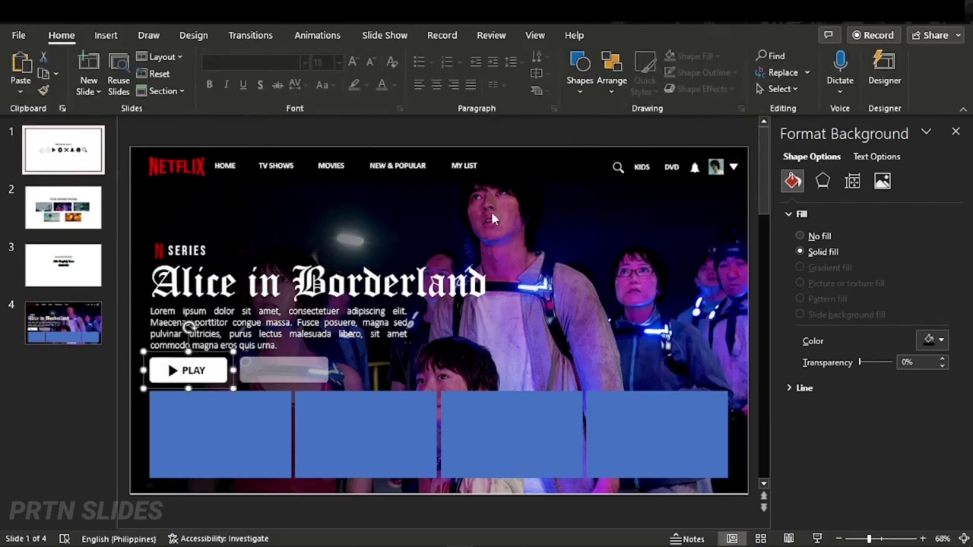
pyautogui.hotkey('ctrl', 'c')
pyautogui.click(63, 322)
pyautogui.hotkey('ctrl', 'v')
pyautogui.click(688, 55)
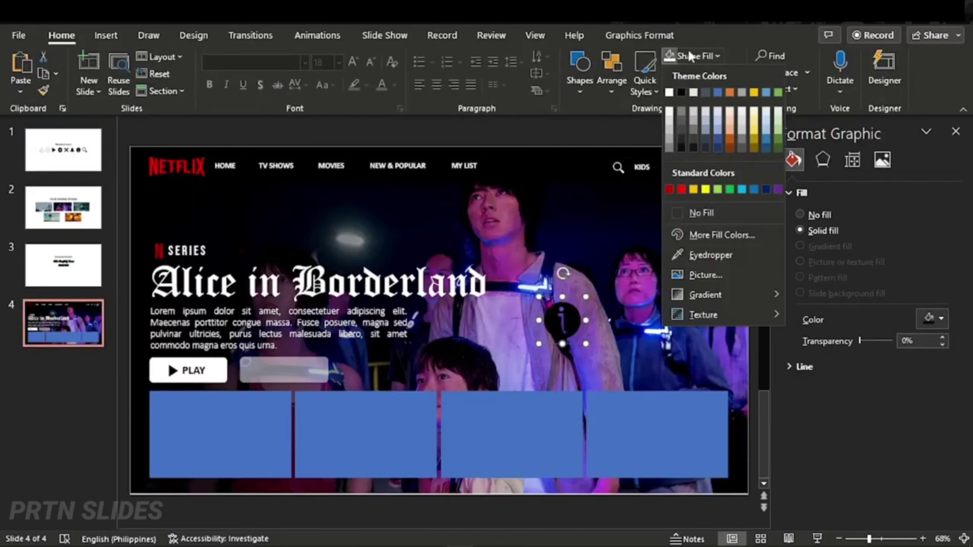
# Restyle the info icon with no fill, trying outline thicknesses before removing the outline
pyautogui.click(701, 213)
pyautogui.click(690, 72)
pyautogui.click(714, 73)
pyautogui.click(714, 73)
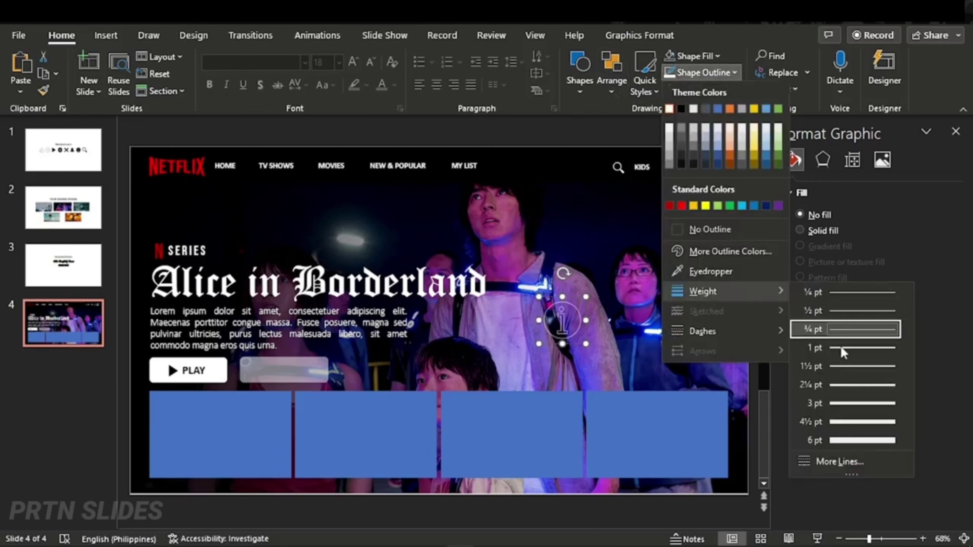
pyautogui.click(839, 385)
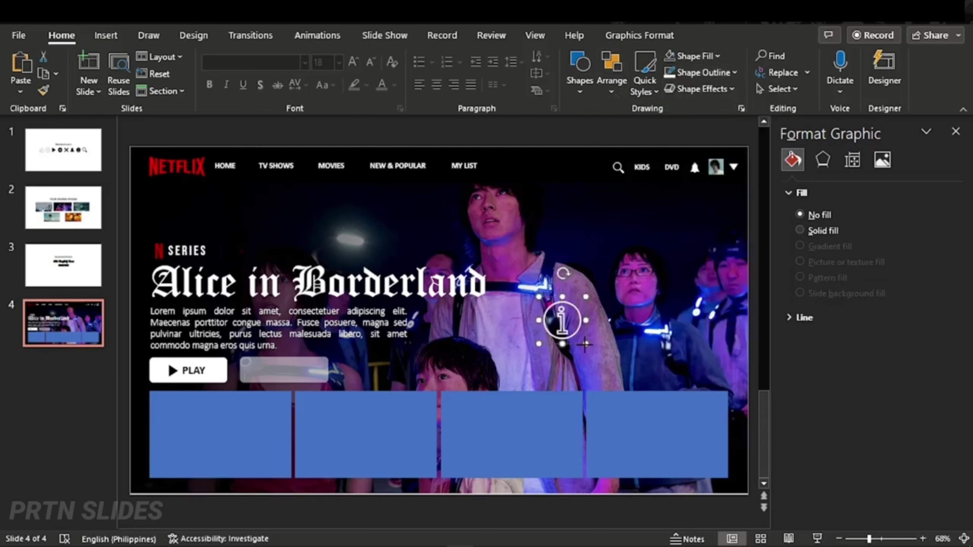
pyautogui.click(735, 72)
pyautogui.click(847, 388)
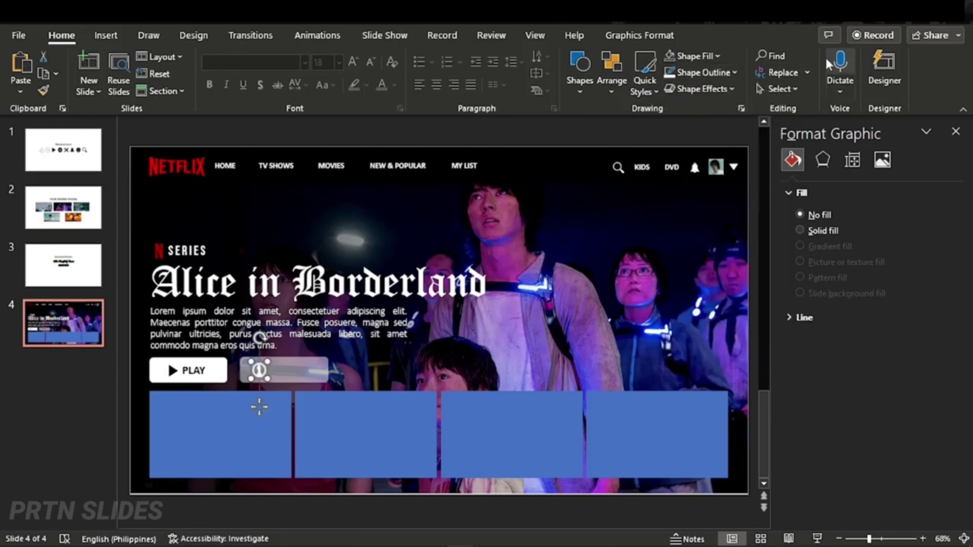
pyautogui.click(694, 71)
pyautogui.click(677, 232)
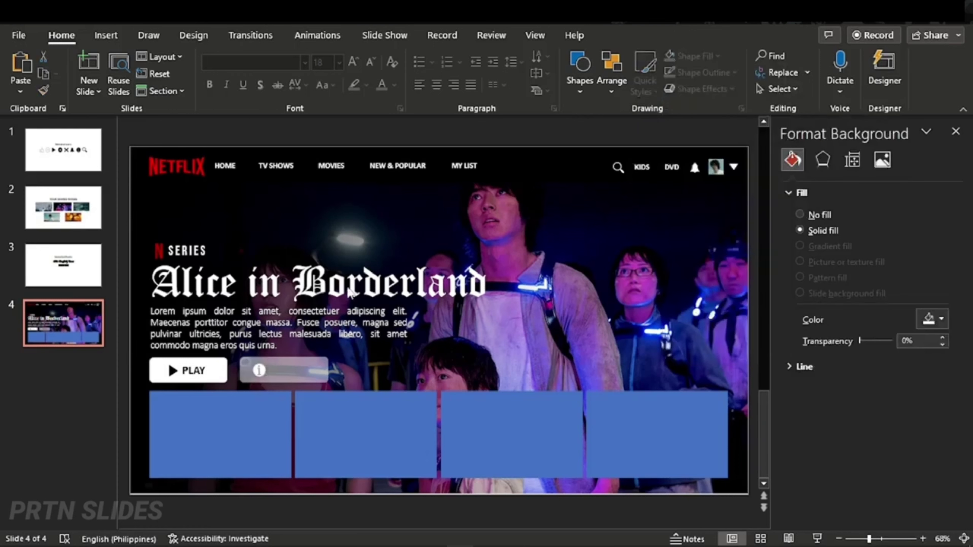
# Retype the PLAY button label as 'Play'
pyautogui.click(293, 370)
pyautogui.write('More Info')
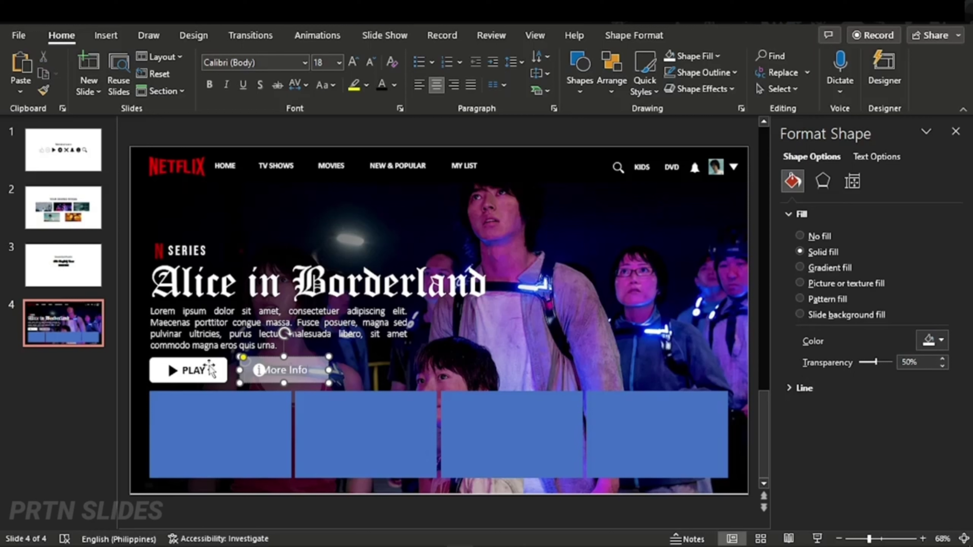
pyautogui.doubleClick(211, 368)
pyautogui.write('Play')
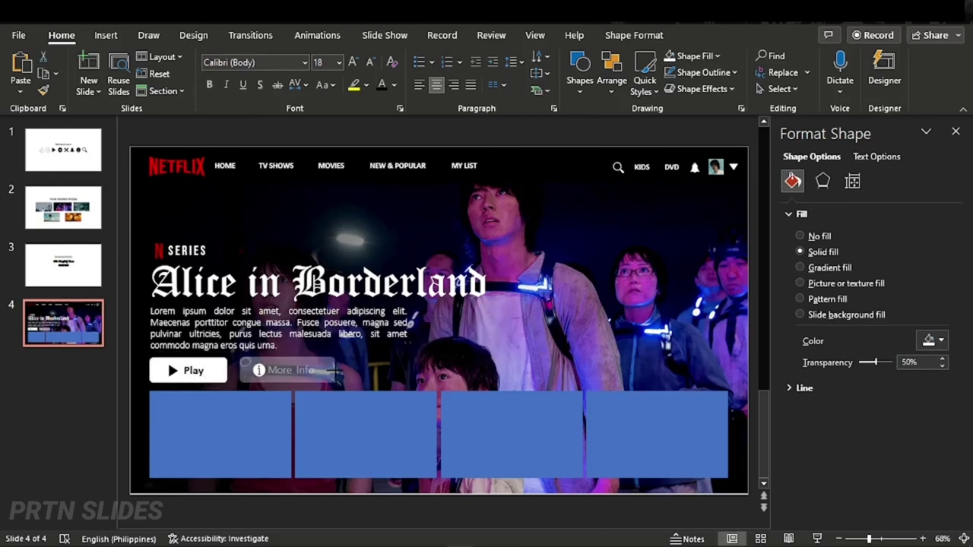
pyautogui.click(253, 369)
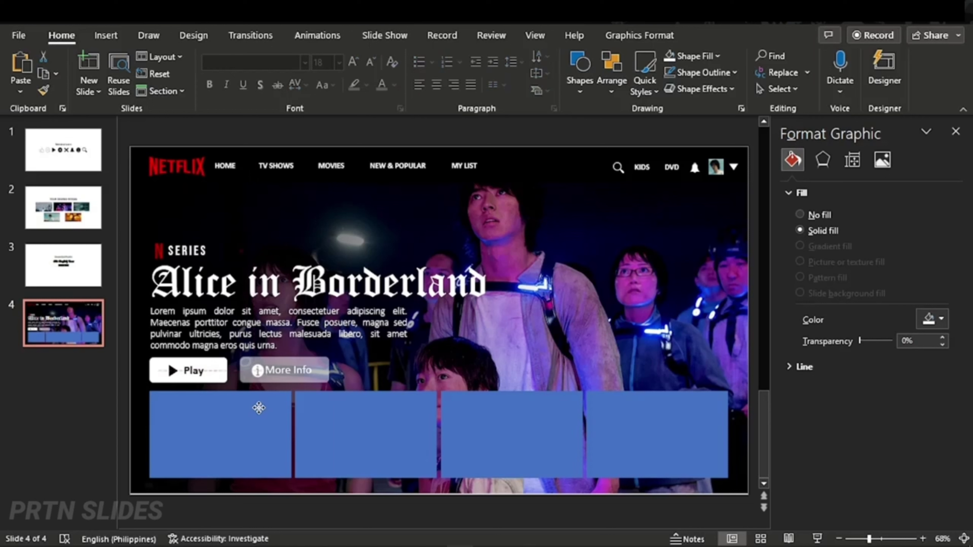
# Group the info icon with the More Info button
pyautogui.click(267, 371)
pyautogui.click(253, 379)
pyautogui.keyDown('shift'); pyautogui.click(317, 374); pyautogui.keyUp('shift')
pyautogui.click(611, 80)
pyautogui.click(719, 35)
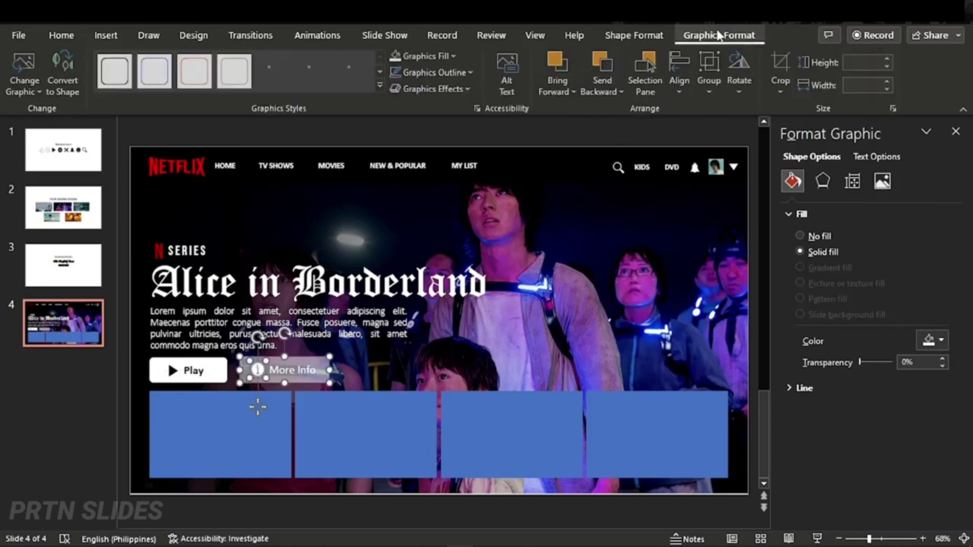
pyautogui.click(710, 80)
pyautogui.click(734, 109)
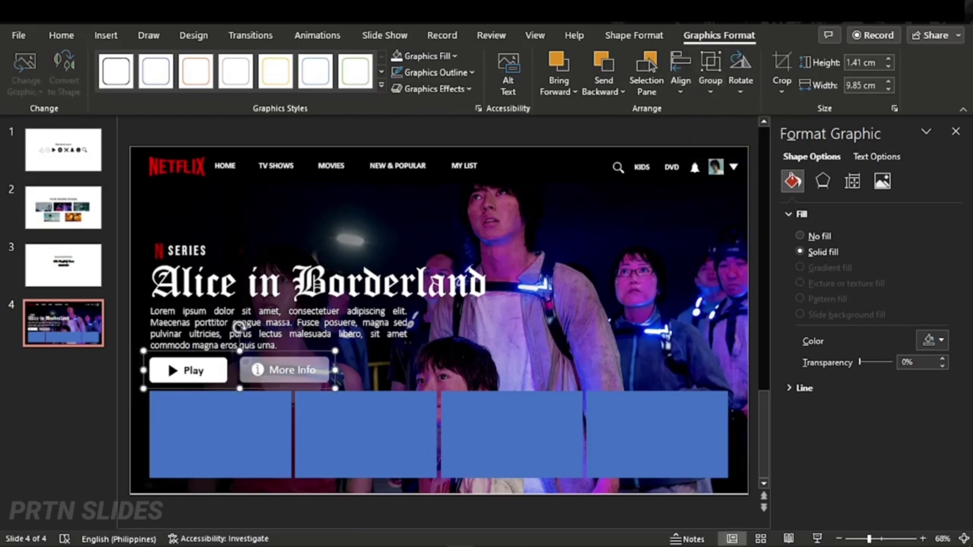
# Group the SERIES label, title and body text, and shift the group slightly right
pyautogui.click(268, 334)
pyautogui.keyDown('shift'); pyautogui.click(383, 284); pyautogui.keyUp('shift')
pyautogui.keyDown('shift'); pyautogui.click(180, 251); pyautogui.keyUp('shift')
pyautogui.click(647, 35)
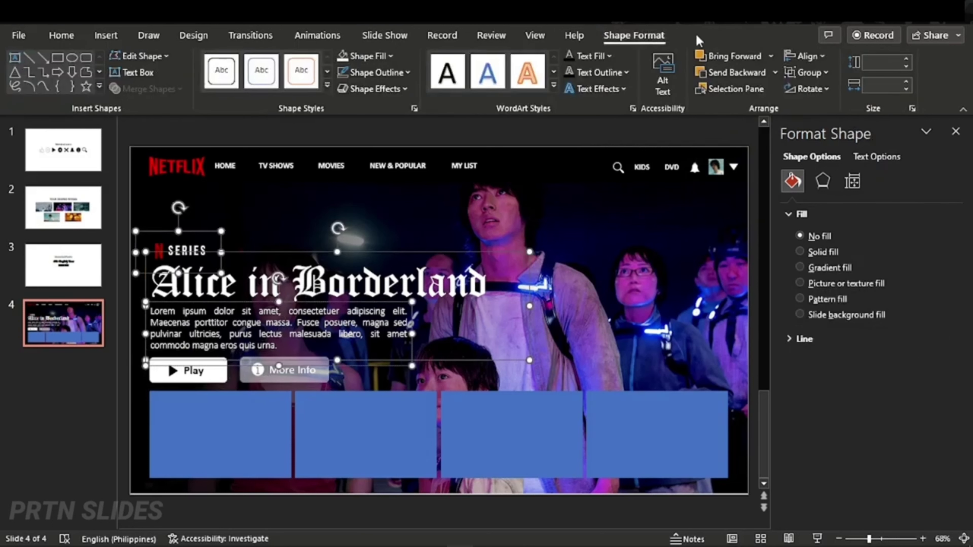
pyautogui.click(808, 73)
pyautogui.click(806, 115)
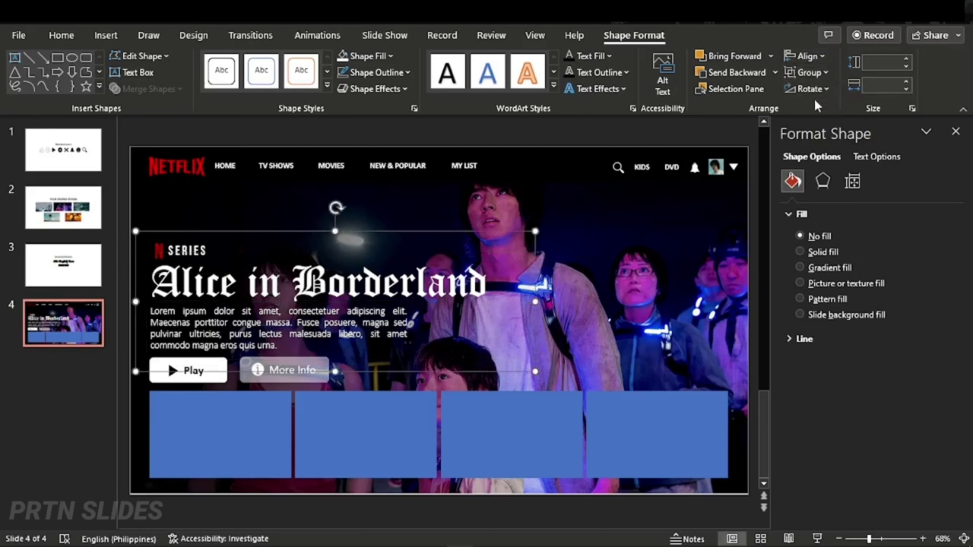
pyautogui.moveTo(383, 233)
pyautogui.mouseDown()
pyautogui.moveTo(254, 224)
pyautogui.moveTo(135, 278)
pyautogui.mouseUp()
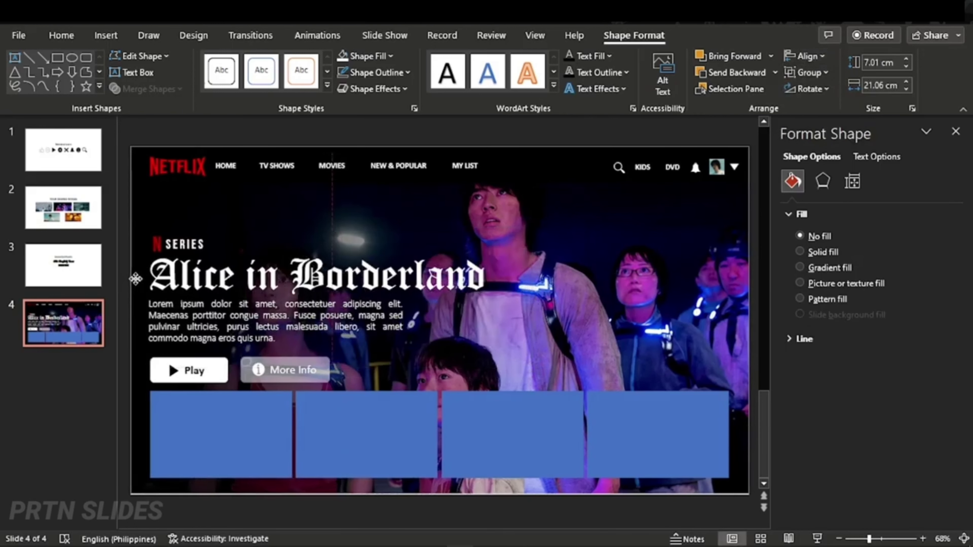
# Nudge the Play and More Info button group up slightly and select the blue rectangles
pyautogui.click(301, 352)
pyautogui.moveTo(301, 352); pyautogui.dragTo(301, 346)
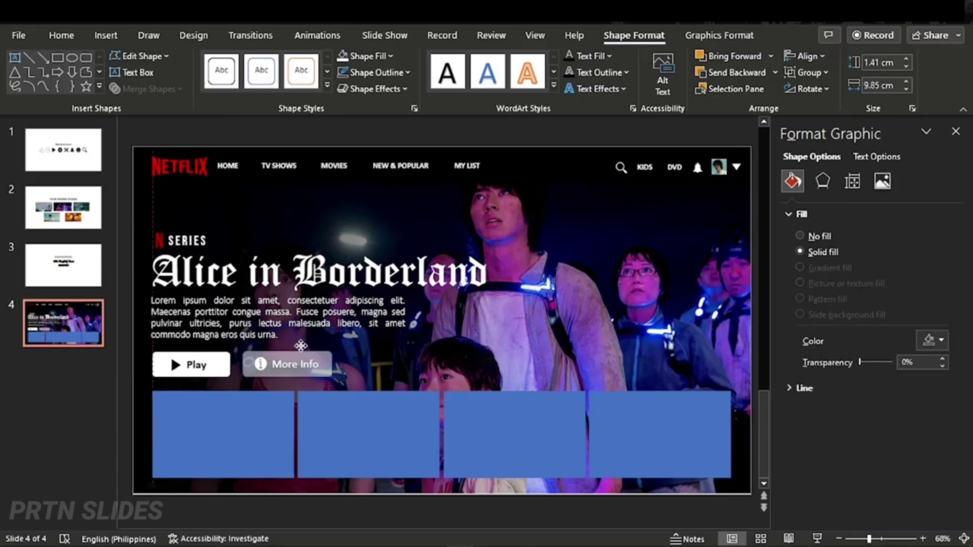
pyautogui.click(284, 385)
pyautogui.click(264, 428)
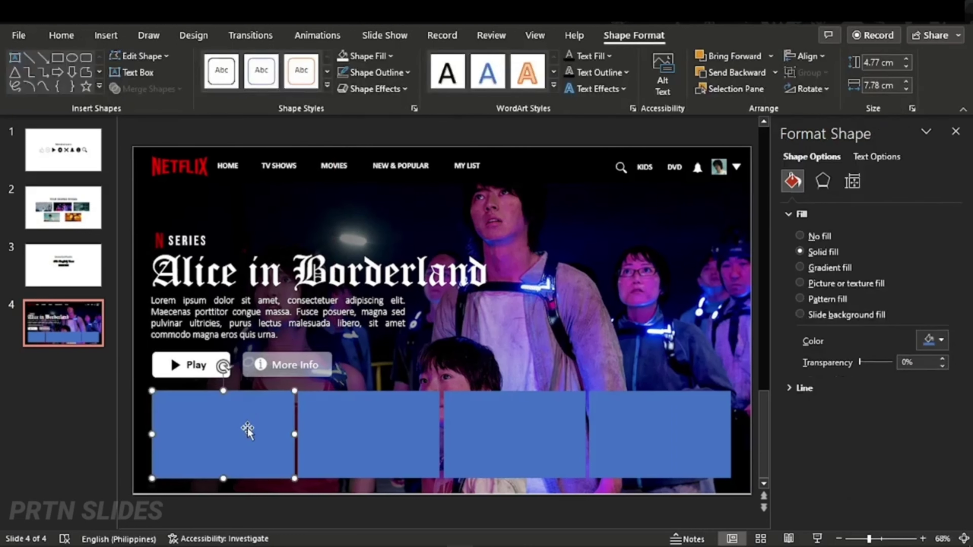
pyautogui.click(359, 420)
pyautogui.click(658, 433)
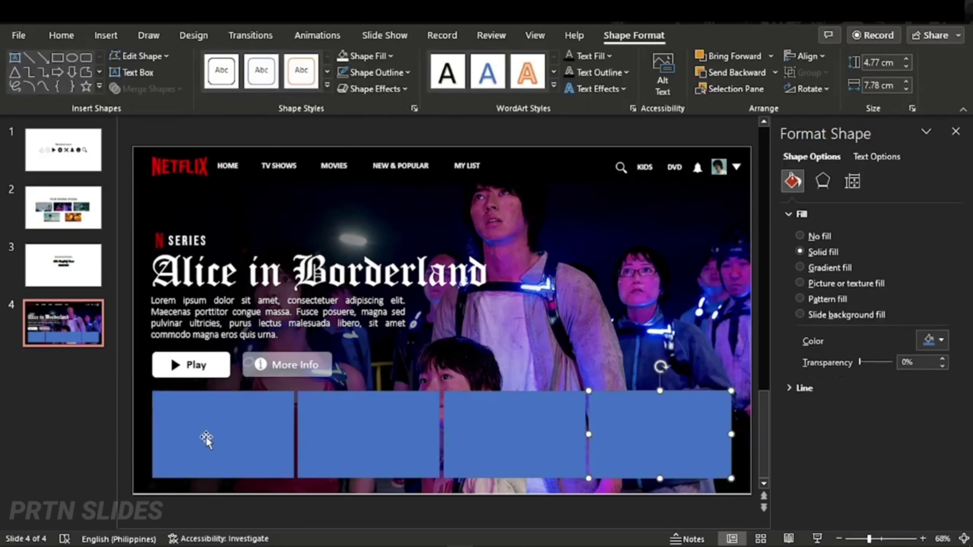
pyautogui.click(75, 361)
# Add a new slide after slide 4 and delete its title and content placeholders
pyautogui.press('Return')
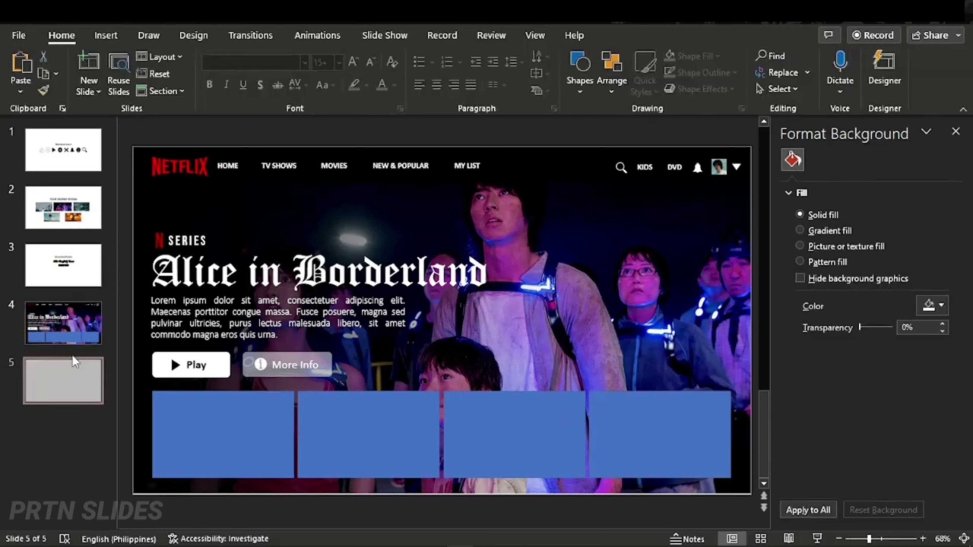
pyautogui.click(169, 260)
pyautogui.press('Delete')
pyautogui.click(169, 182)
pyautogui.press('Delete')
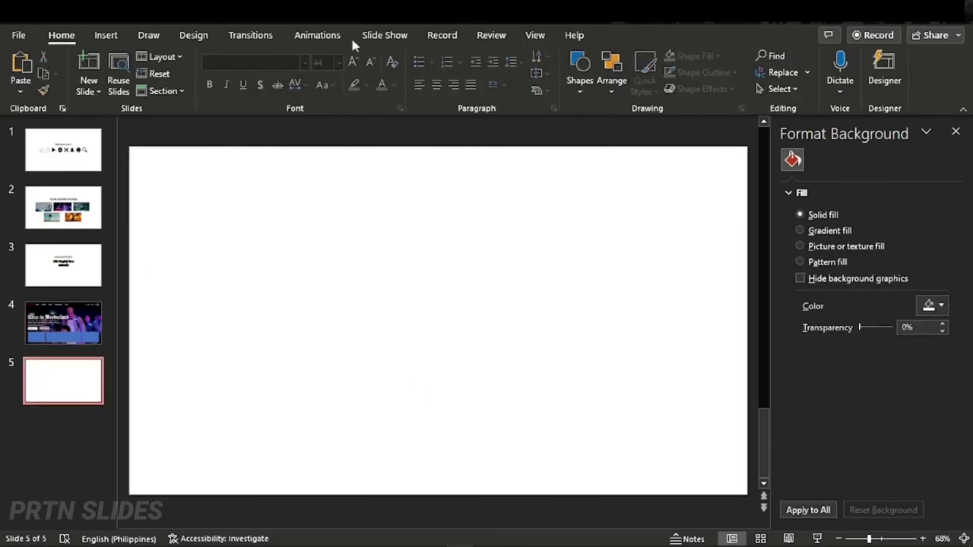
# Set the slide background to a picture fill using the night ledge photo
pyautogui.click(800, 246)
pyautogui.click(822, 319)
pyautogui.click(325, 215)
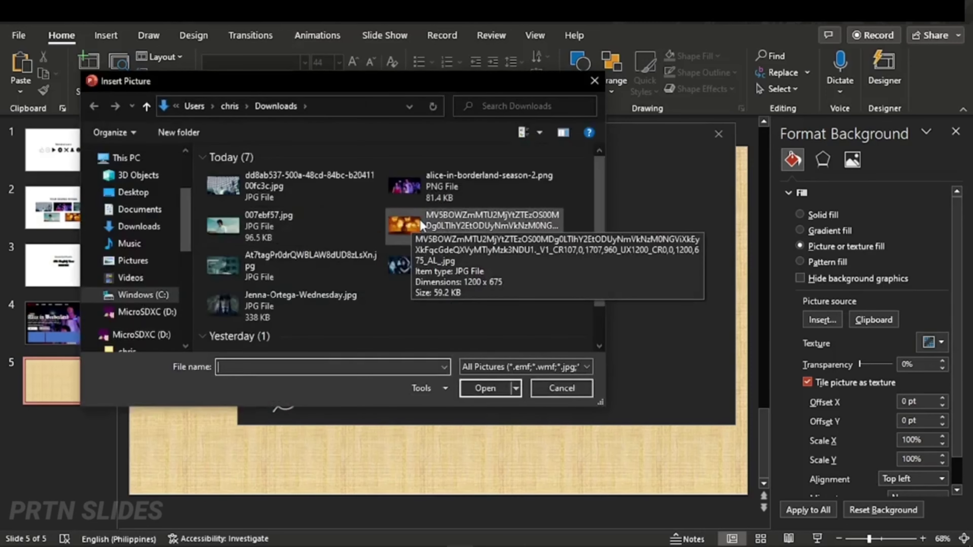
pyautogui.click(275, 264)
pyautogui.click(486, 388)
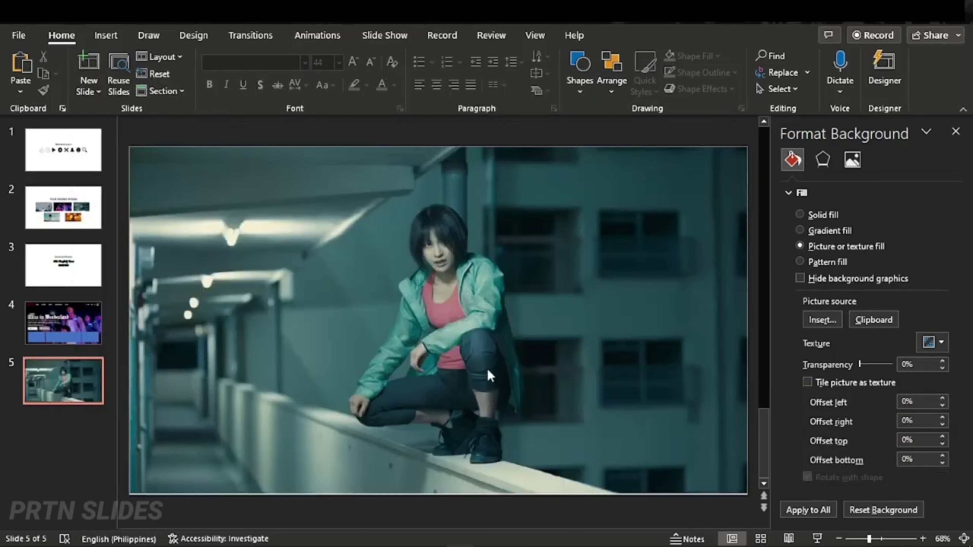
pyautogui.click(111, 36)
# Cover the left half with a rectangle given a dark-to-transparent gradient fill and no outline
pyautogui.click(256, 65)
pyautogui.click(251, 120)
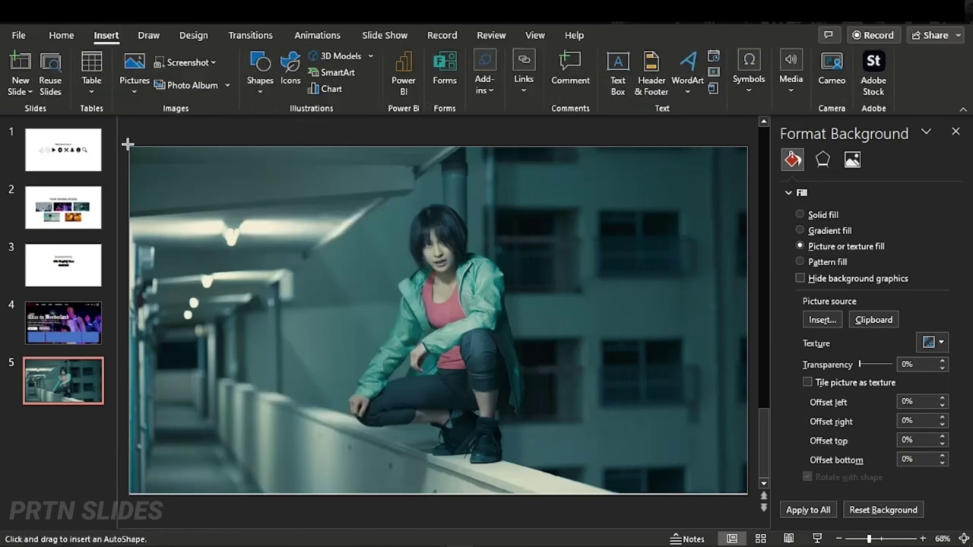
pyautogui.moveTo(129, 152); pyautogui.dragTo(501, 501)
pyautogui.click(793, 181)
pyautogui.click(799, 267)
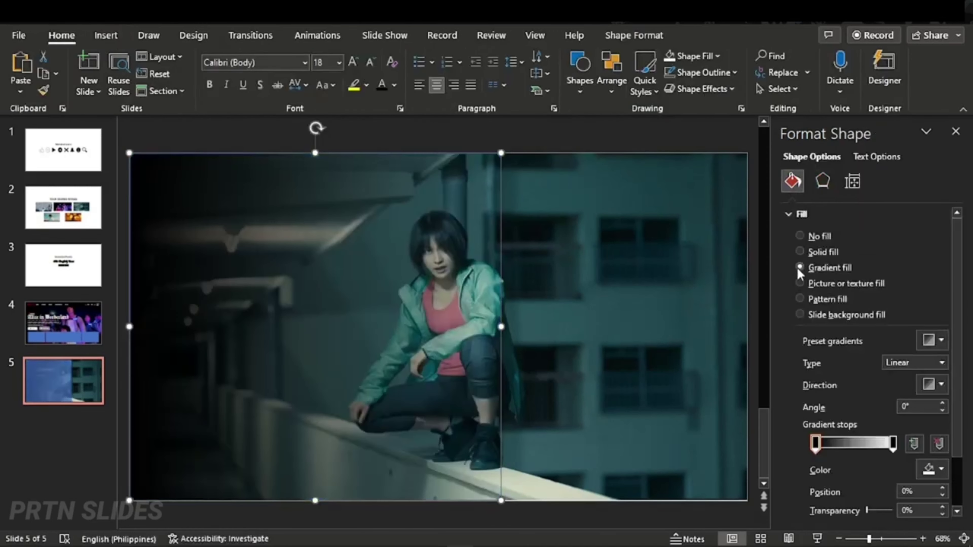
pyautogui.click(814, 443)
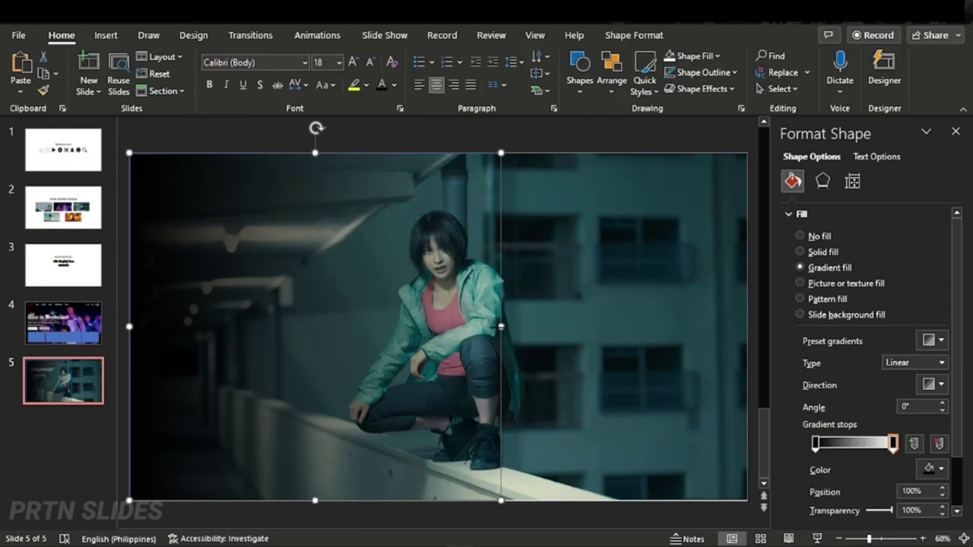
pyautogui.click(703, 72)
pyautogui.click(688, 228)
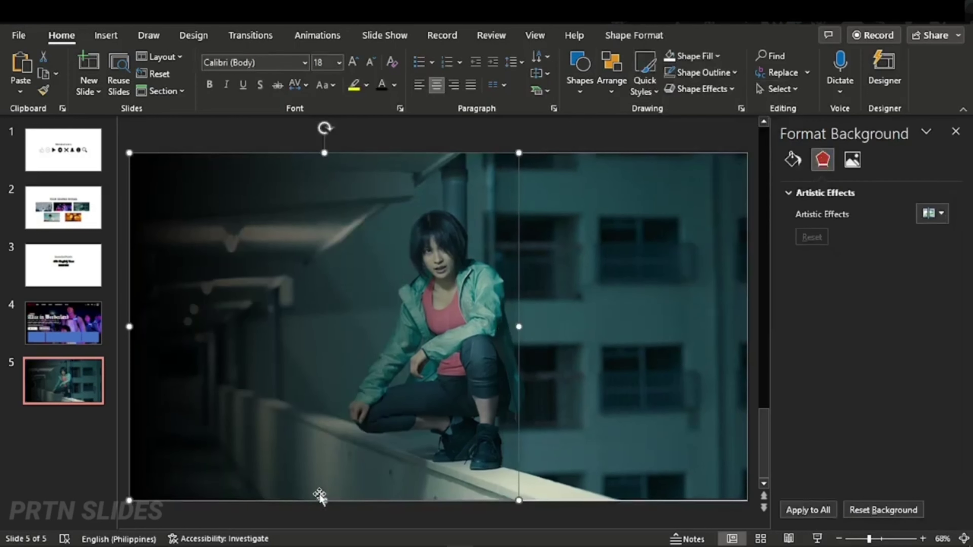
pyautogui.click(582, 137)
pyautogui.click(106, 35)
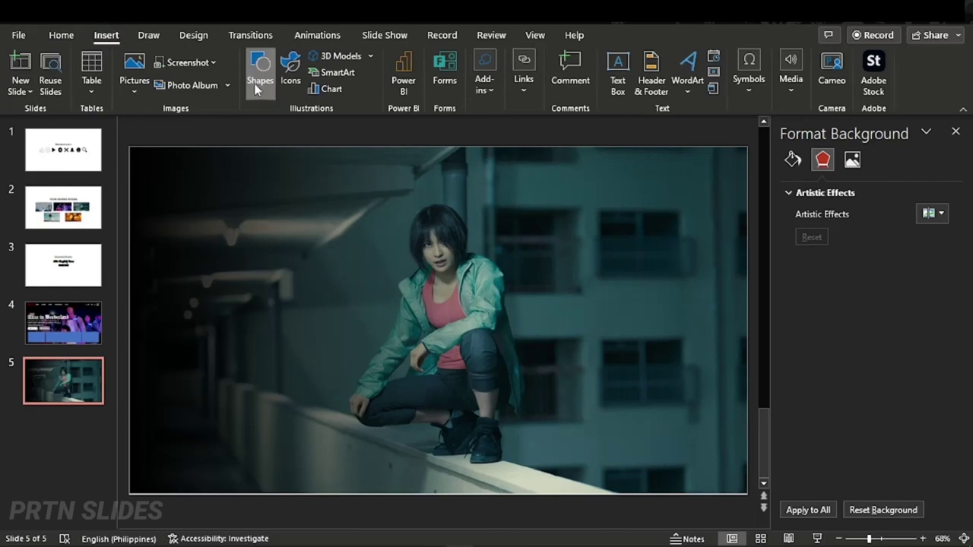
# Draw a Return action button hyperlinked to another slide of the deck
pyautogui.click(258, 77)
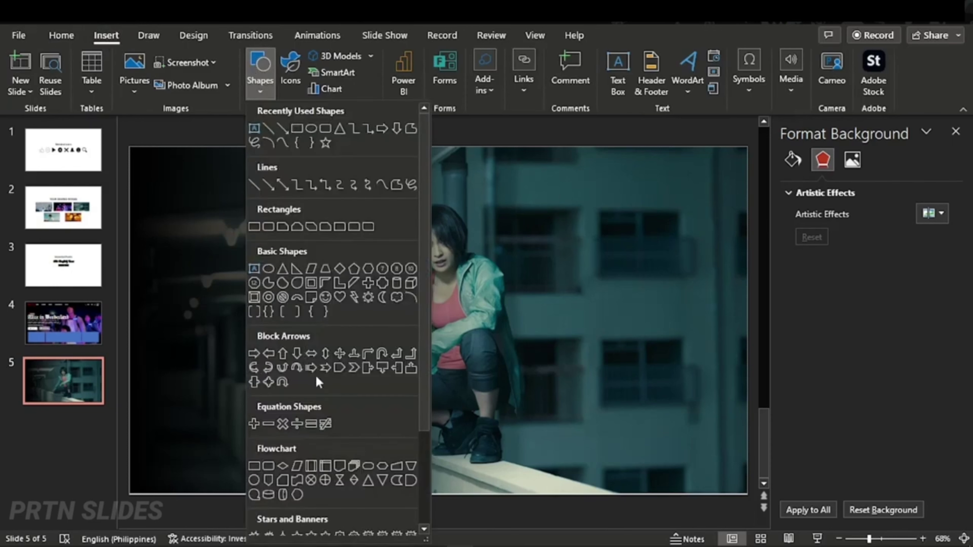
pyautogui.scroll(-3, 317, 381)
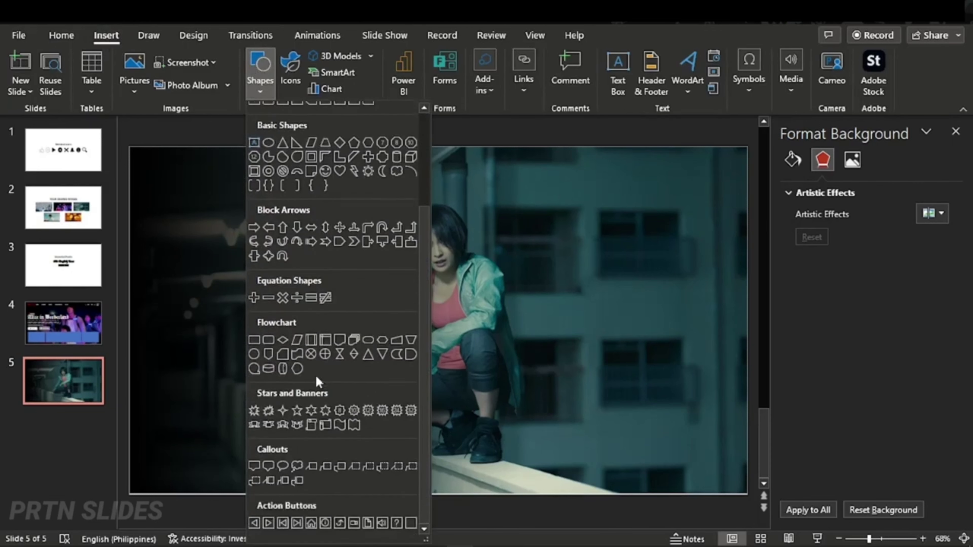
pyautogui.click(339, 523)
pyautogui.moveTo(499, 284); pyautogui.dragTo(500, 285)
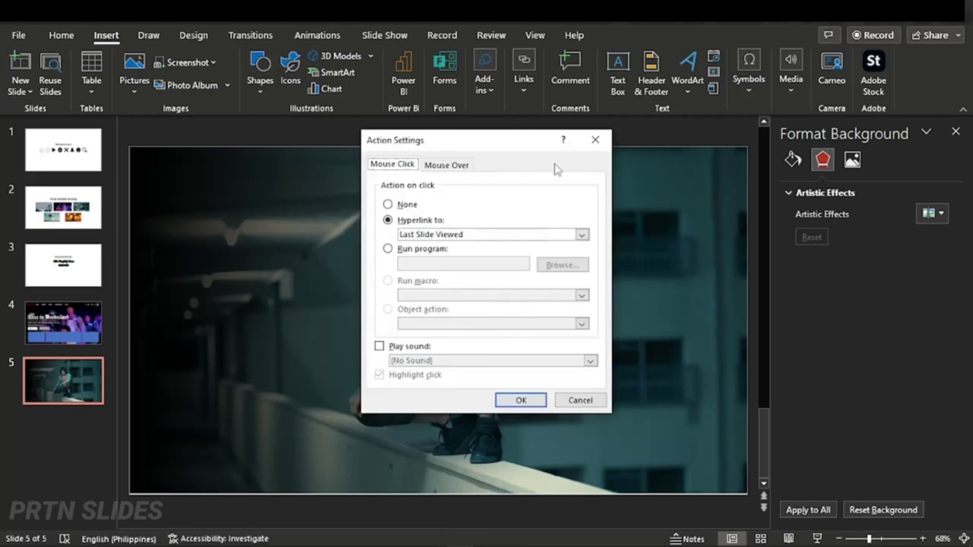
pyautogui.click(582, 234)
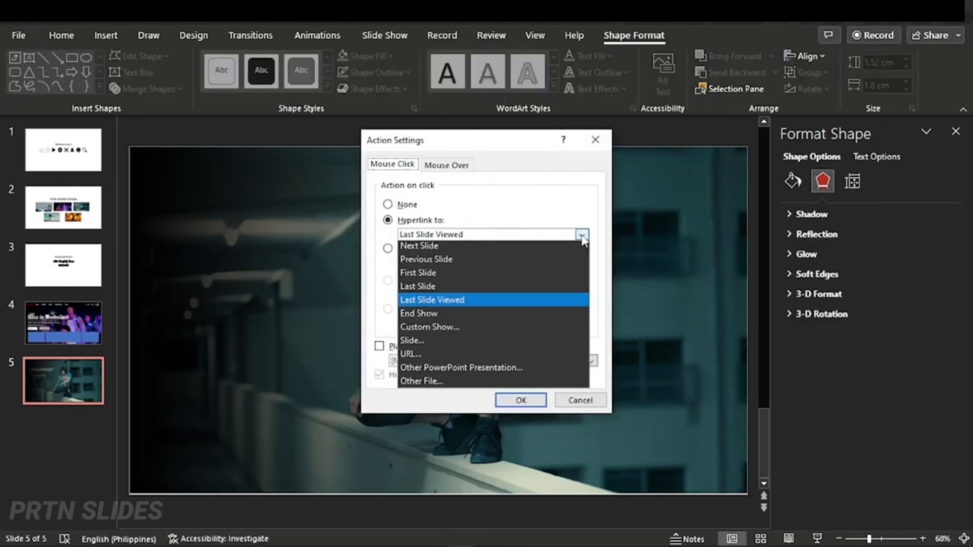
pyautogui.click(423, 266)
pyautogui.click(521, 400)
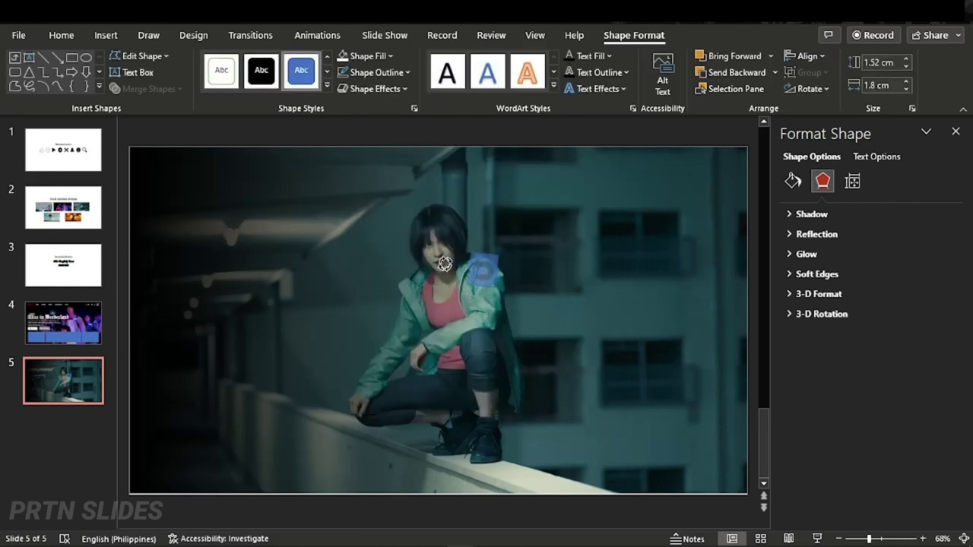
# Fill the return button white and move it to the slide's top-right corner
pyautogui.click(367, 56)
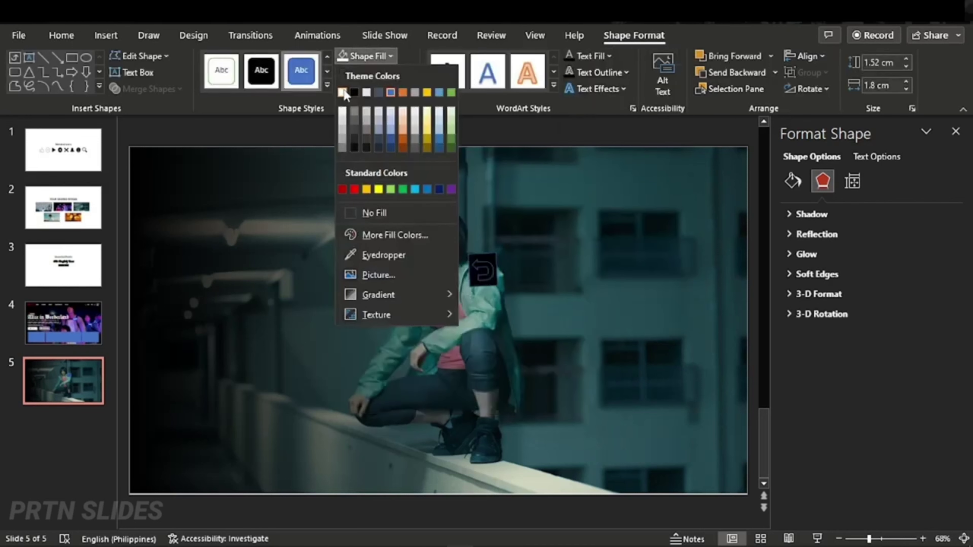
pyautogui.click(342, 93)
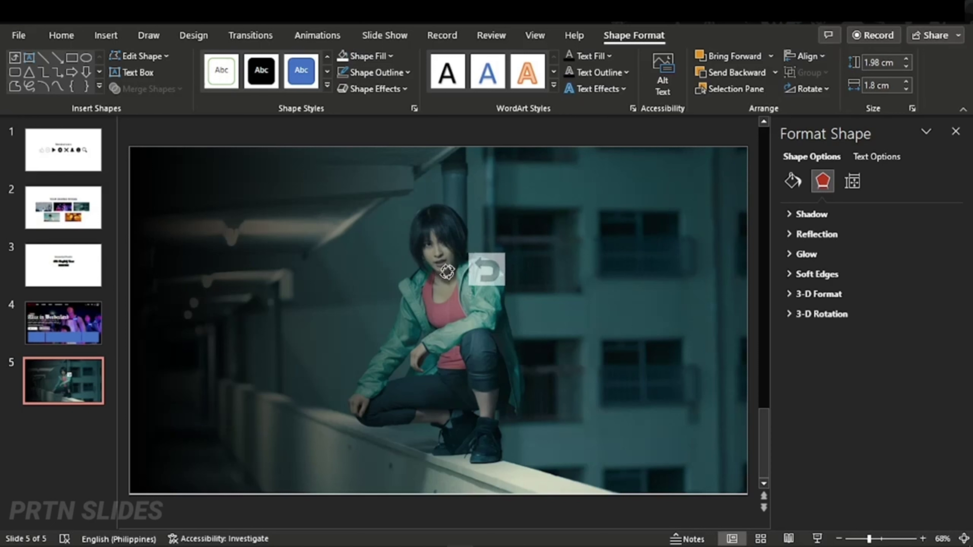
pyautogui.moveTo(446, 272); pyautogui.dragTo(704, 188)
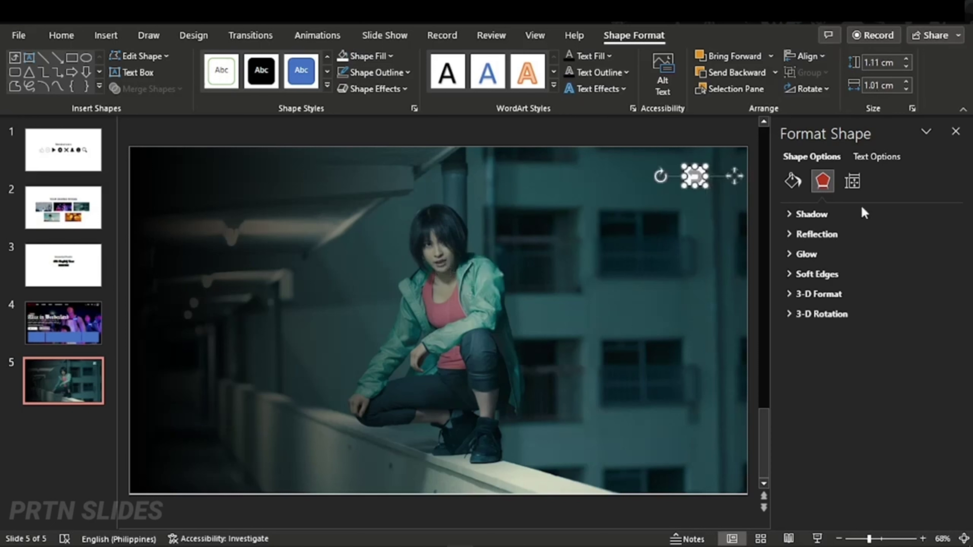
pyautogui.click(792, 180)
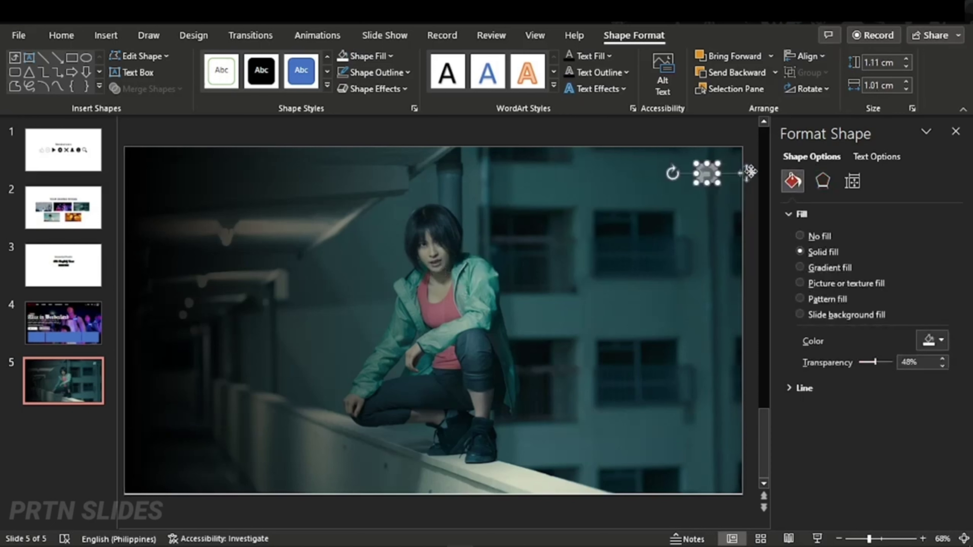
pyautogui.click(706, 196)
pyautogui.click(106, 35)
# Draw a bold, white 36 pt title text box at the upper left
pyautogui.click(617, 71)
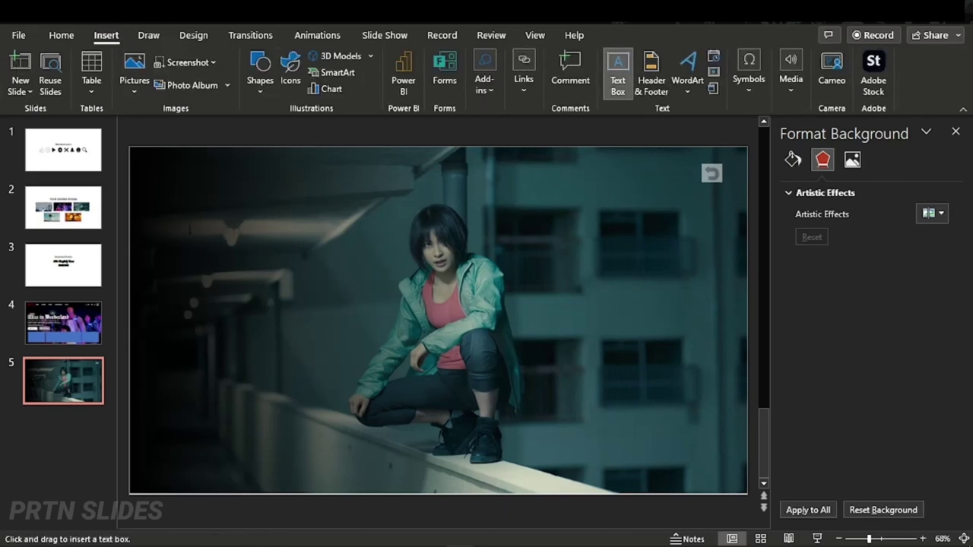
pyautogui.moveTo(177, 207); pyautogui.dragTo(420, 310)
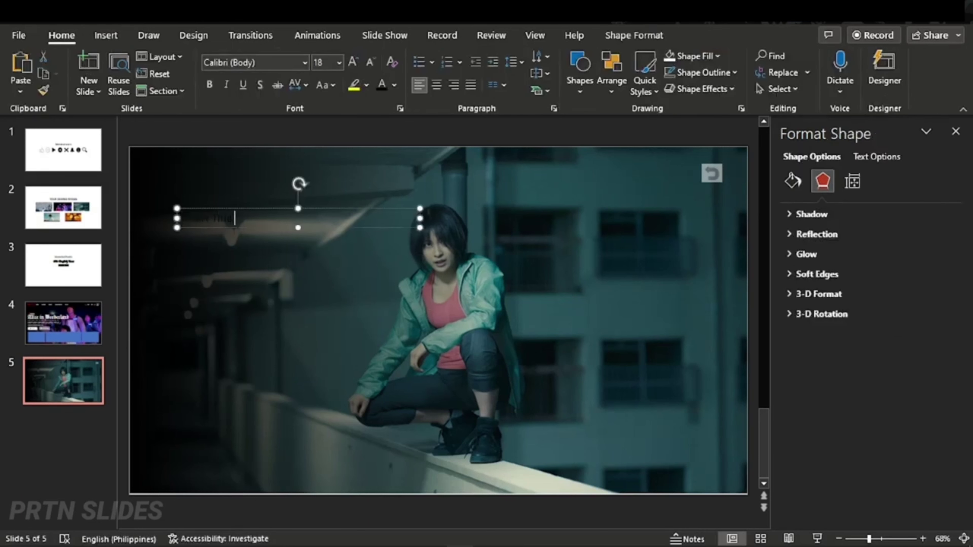
pyautogui.click(394, 84)
pyautogui.click(383, 122)
pyautogui.moveTo(420, 219)
pyautogui.mouseDown()
pyautogui.moveTo(273, 253)
pyautogui.moveTo(352, 253)
pyautogui.mouseUp()
pyautogui.hotkey('ctrl', 'shift', '>')
pyautogui.hotkey('ctrl', 'shift', '>')
pyautogui.hotkey('ctrl', 'shift', '>')
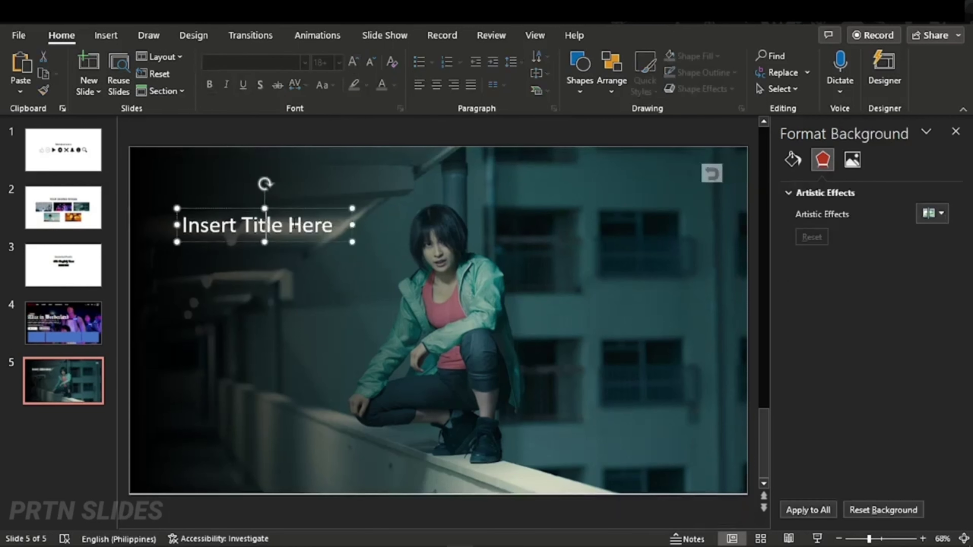
pyautogui.click(209, 84)
# Move the title down, enlarge it to 44 pt and set its font to Arial
pyautogui.moveTo(319, 207); pyautogui.dragTo(311, 246)
pyautogui.click(353, 61)
pyautogui.click(353, 61)
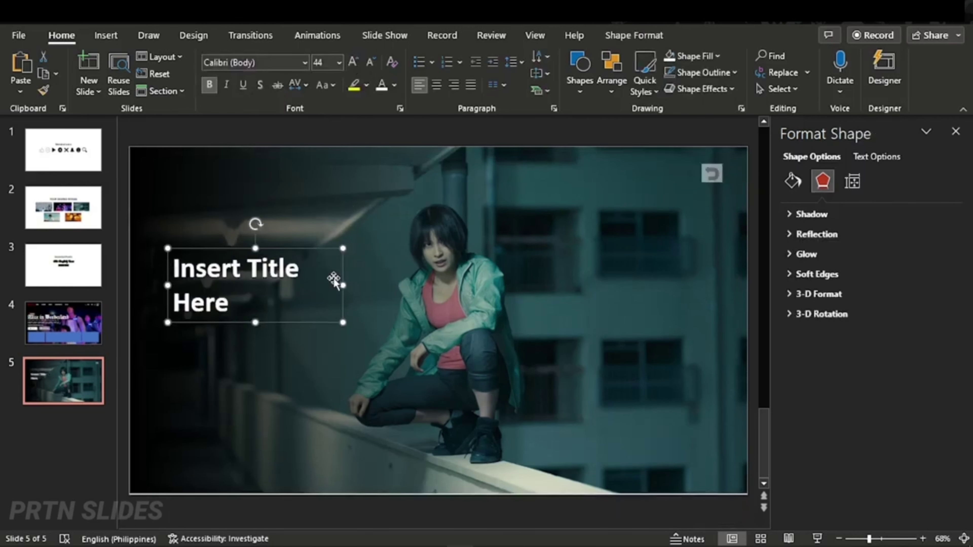
pyautogui.moveTo(344, 279); pyautogui.dragTo(401, 285)
pyautogui.click(253, 62)
pyautogui.write('Arial')
pyautogui.press('Return')
# Duplicate the title below as 15 pt justified =lorem(1,10) placeholder text
pyautogui.moveTo(328, 291); pyautogui.dragTo(323, 344)
pyautogui.write('15')
pyautogui.press('Return')
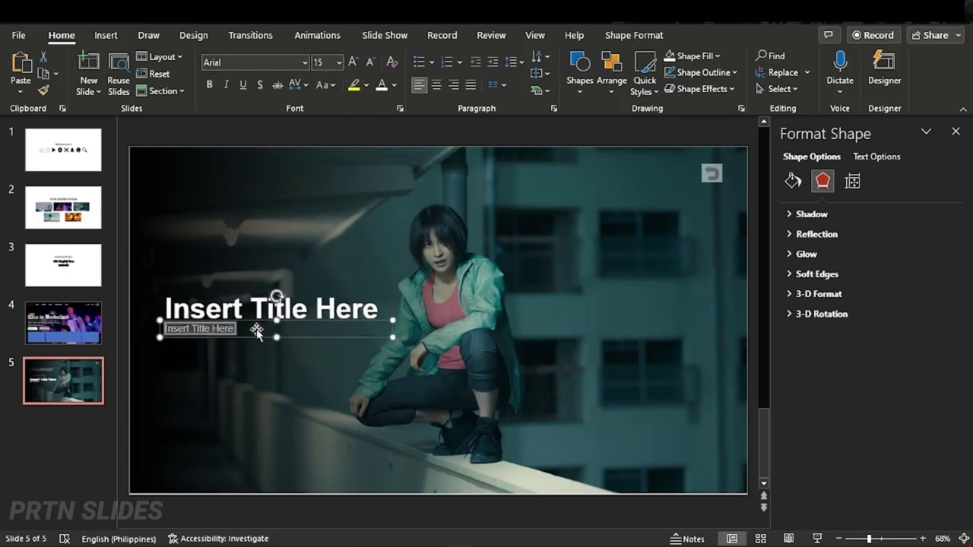
pyautogui.press('Return')
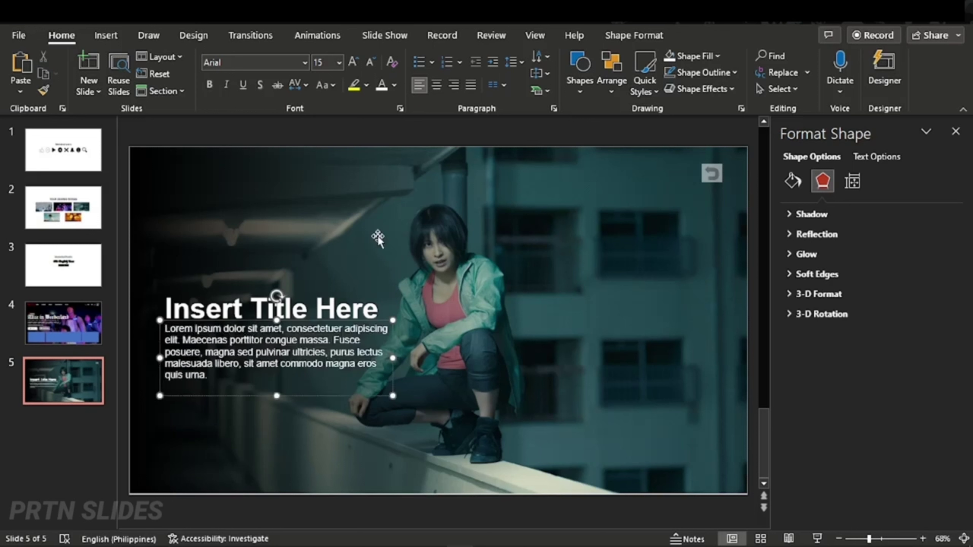
pyautogui.hotkey('ctrl', 'a')
pyautogui.hotkey('ctrl', 'j')
pyautogui.moveTo(371, 395); pyautogui.dragTo(371, 402)
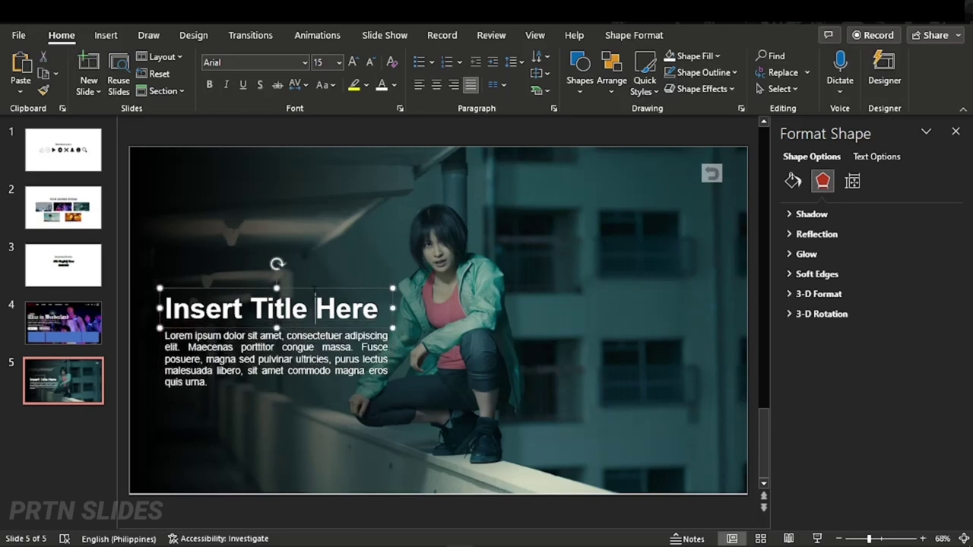
# Place a copy of the lorem paragraph directly beneath it and nudge the title up slightly
pyautogui.click(330, 398)
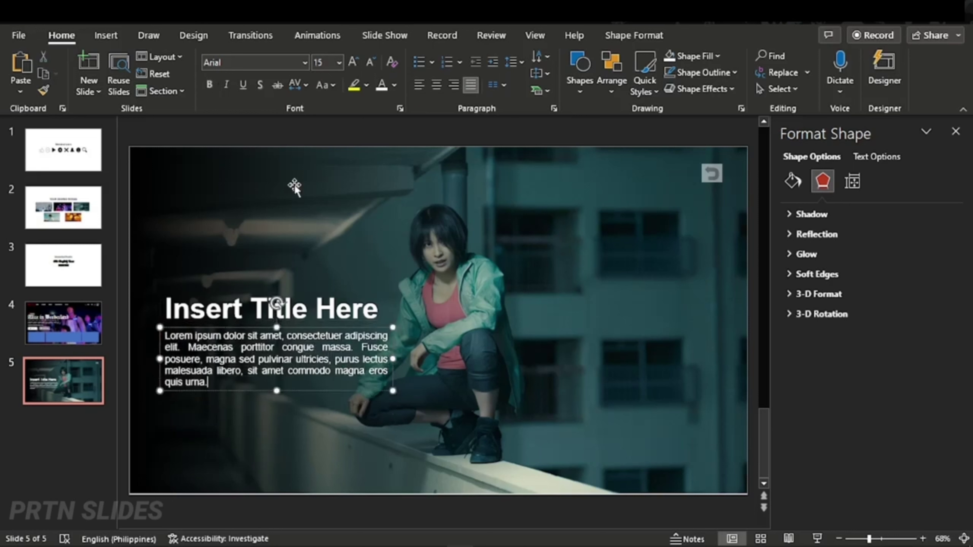
pyautogui.press('Escape')
pyautogui.press('Escape')
pyautogui.click(330, 397)
pyautogui.click(331, 399)
pyautogui.click(332, 394)
pyautogui.moveTo(332, 394); pyautogui.dragTo(329, 458)
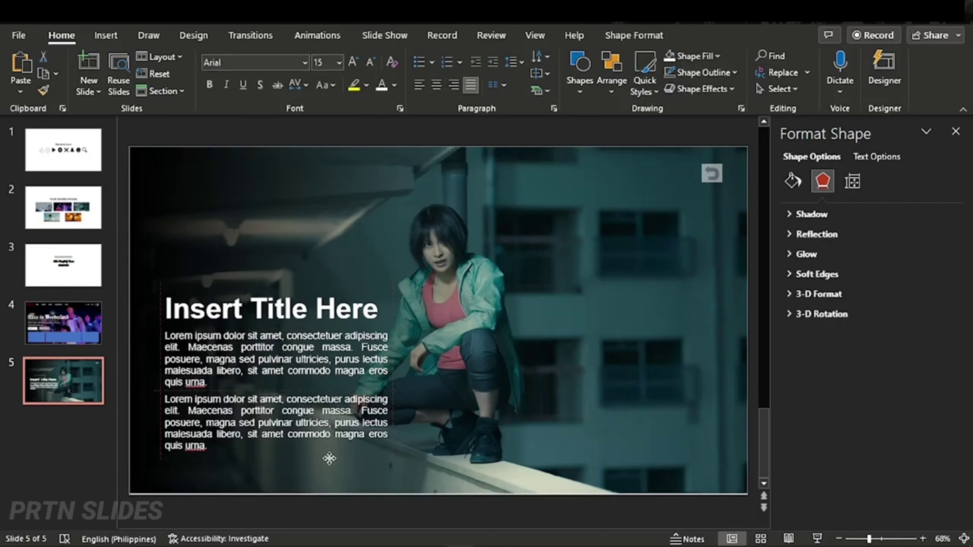
pyautogui.moveTo(335, 307); pyautogui.dragTo(335, 299)
pyautogui.click(372, 138)
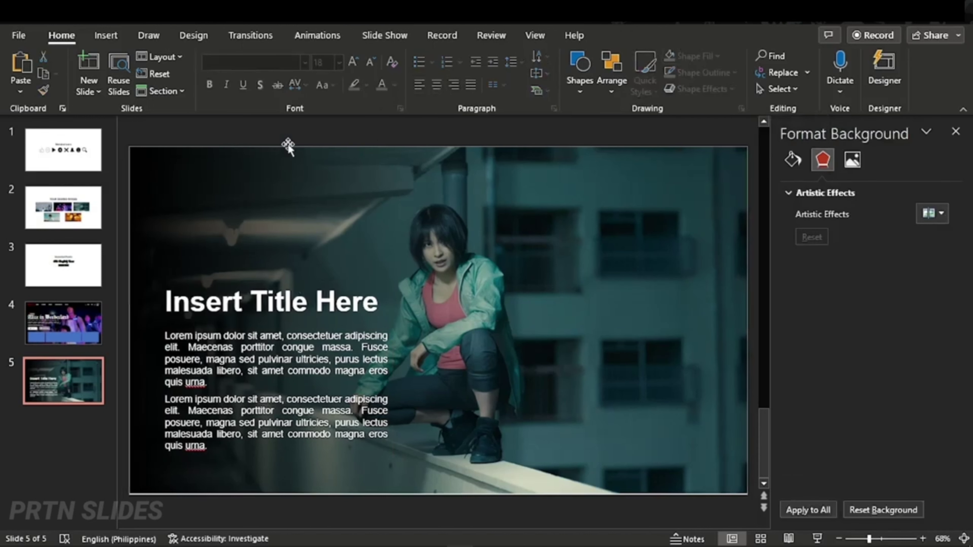
# Bring the N SERIES logo from slide 4 onto slide 5
pyautogui.click(63, 323)
pyautogui.click(155, 240)
pyautogui.click(155, 241)
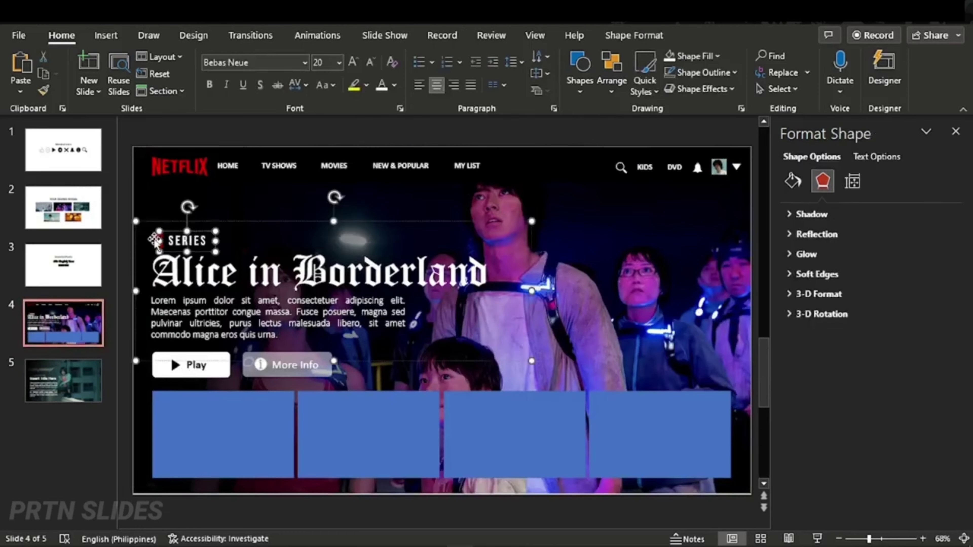
pyautogui.click(64, 381)
pyautogui.click(223, 230)
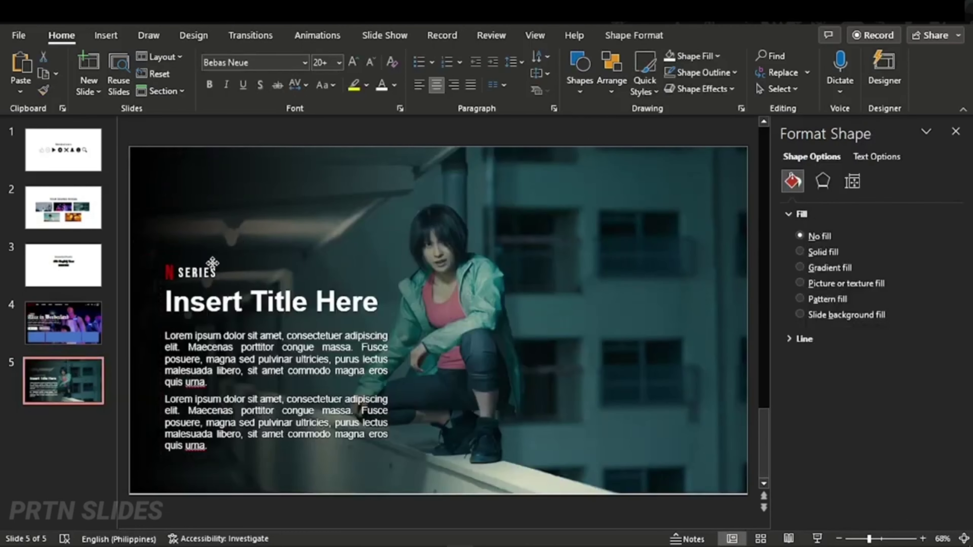
pyautogui.click(344, 215)
# Narrow the gradient overlay's width and duplicate slide 5 as slide 6
pyautogui.click(254, 210)
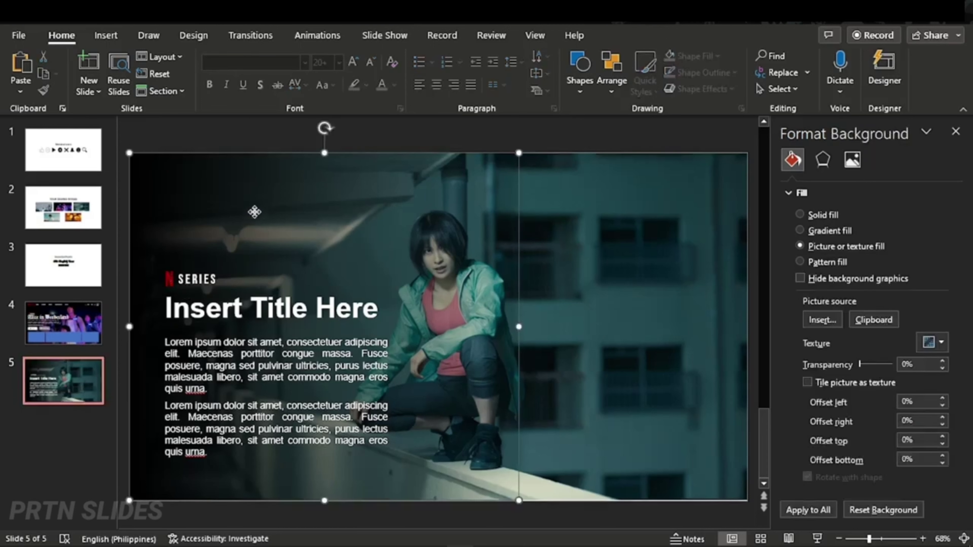
pyautogui.moveTo(747, 327); pyautogui.dragTo(647, 326)
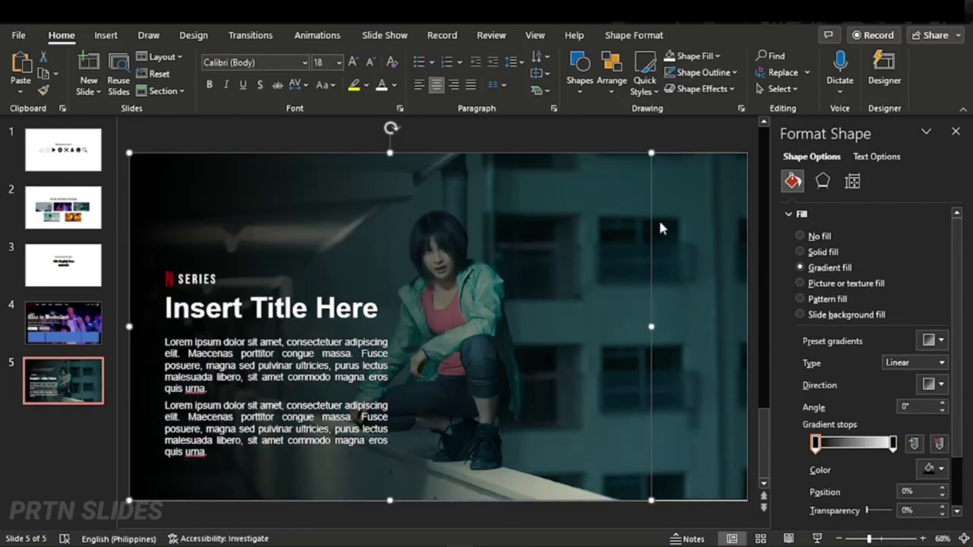
pyautogui.click(78, 374)
pyautogui.hotkey('ctrl', 'd')
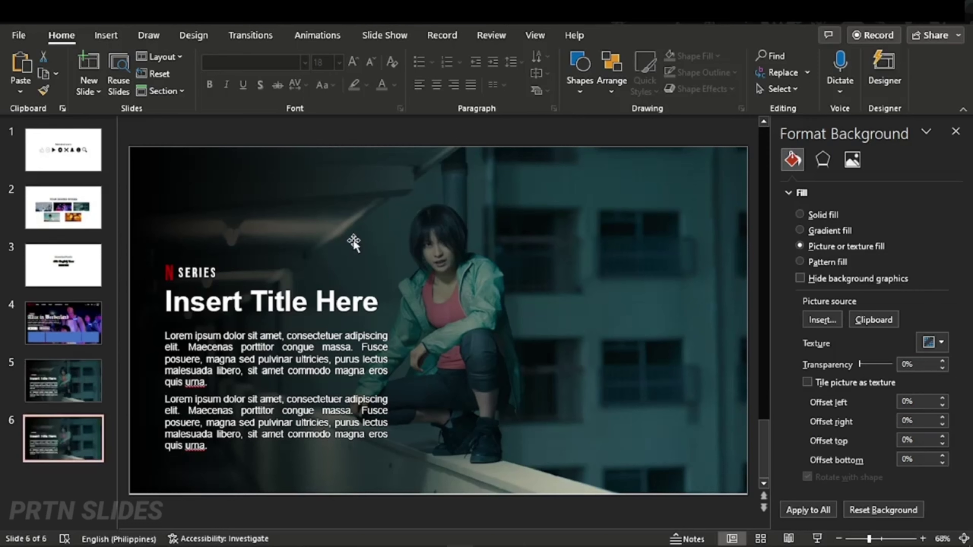
# Fill slide 6's background with the fire image from Downloads
pyautogui.click(651, 325)
pyautogui.click(800, 283)
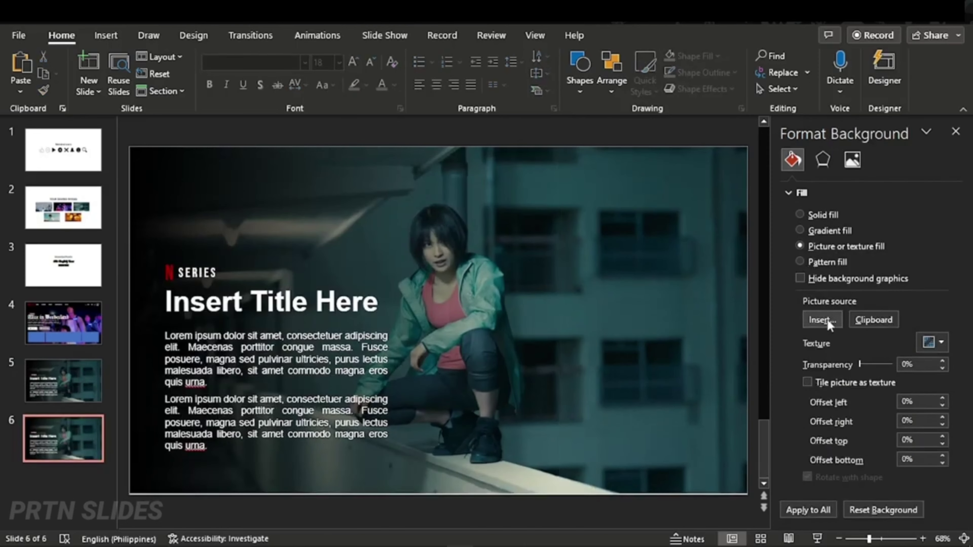
pyautogui.click(822, 319)
pyautogui.click(576, 229)
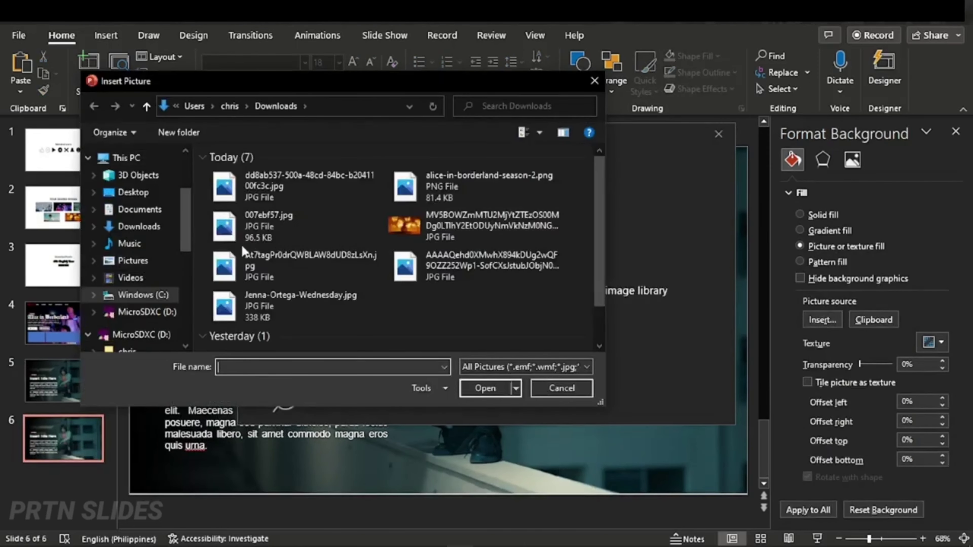
pyautogui.click(407, 224)
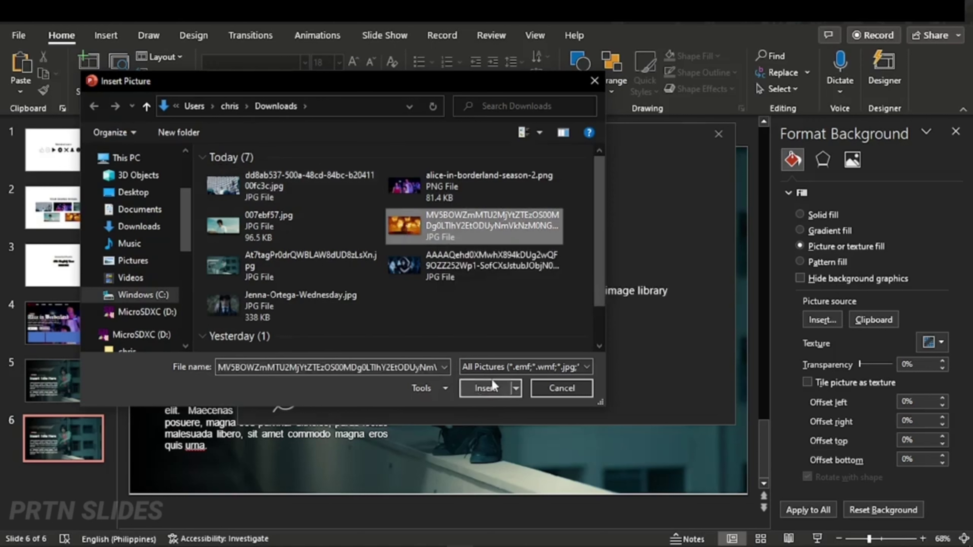
pyautogui.click(486, 388)
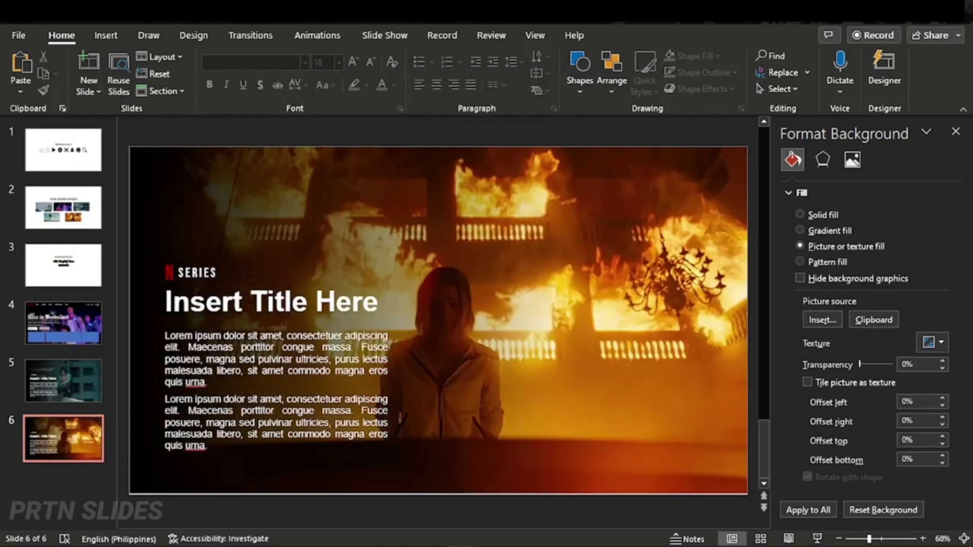
# Move the N SERIES logo, title and first paragraph up near the top of slide 6
pyautogui.click(163, 274)
pyautogui.moveTo(163, 274); pyautogui.dragTo(164, 190)
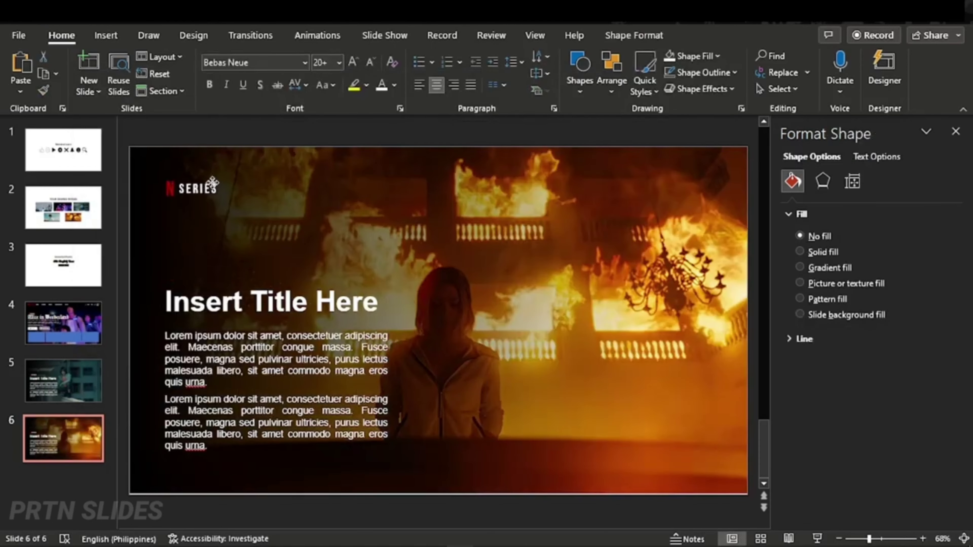
pyautogui.click(284, 281)
pyautogui.moveTo(285, 281); pyautogui.dragTo(284, 193)
pyautogui.moveTo(284, 337); pyautogui.dragTo(283, 242)
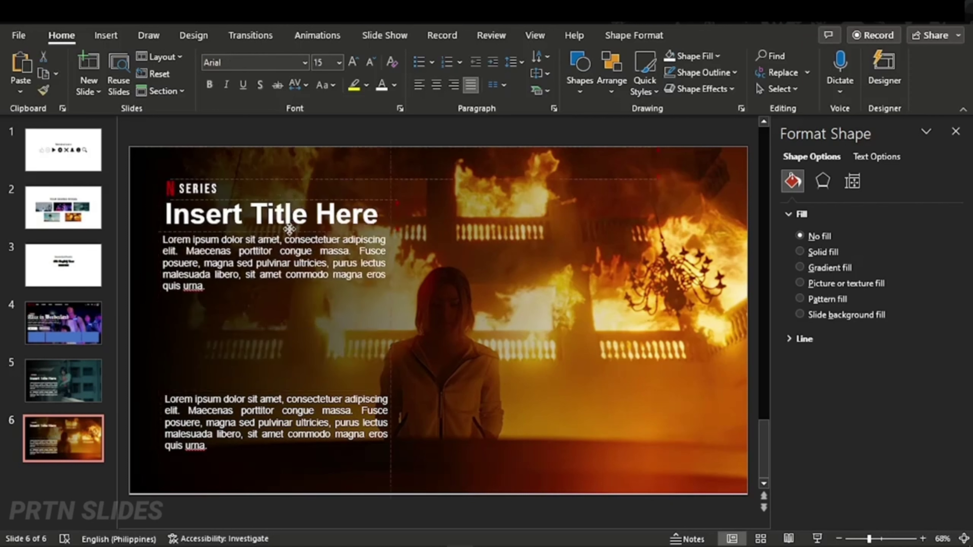
pyautogui.moveTo(318, 391); pyautogui.dragTo(318, 391)
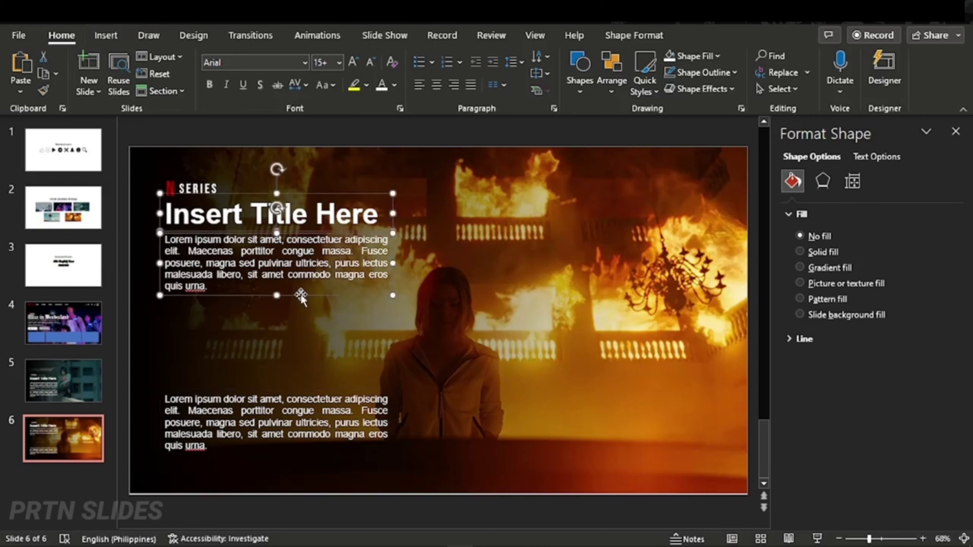
pyautogui.moveTo(300, 293); pyautogui.dragTo(300, 312)
pyautogui.click(314, 142)
# Copy the title lower as a smaller subheading and place a narrowed paragraph beneath it
pyautogui.click(276, 230)
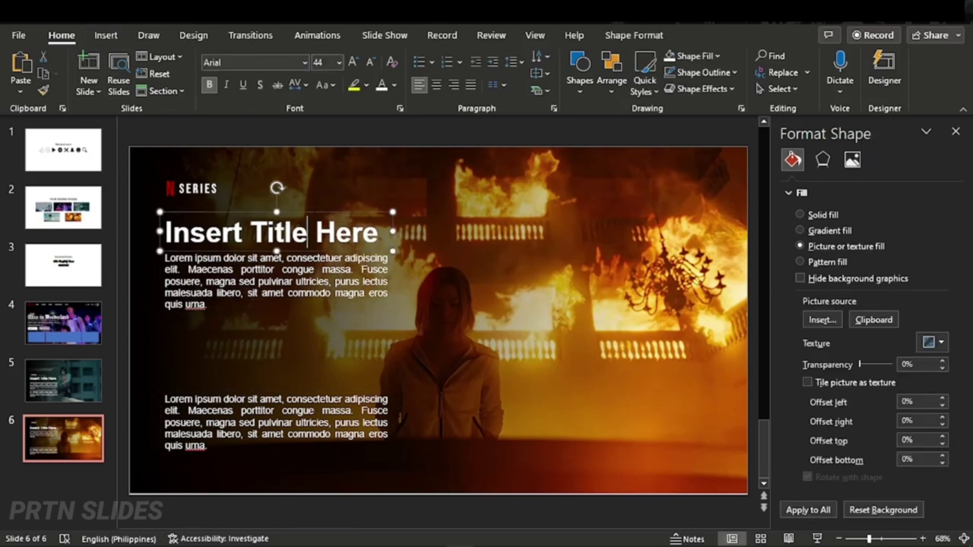
pyautogui.moveTo(309, 214); pyautogui.dragTo(309, 322)
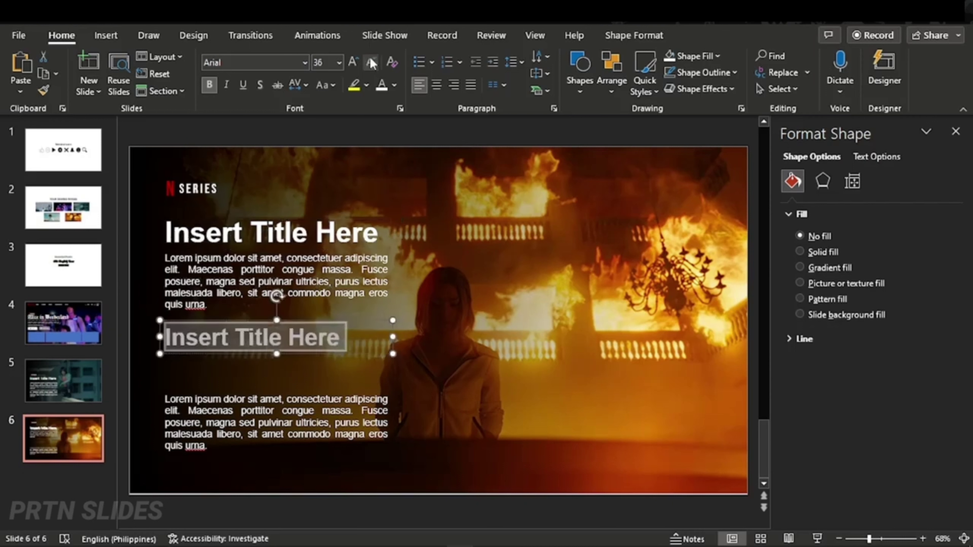
pyautogui.press('ctrl+shift+less')
pyautogui.press('ctrl+shift+less')
pyautogui.press('ctrl+shift+less')
pyautogui.click(230, 422)
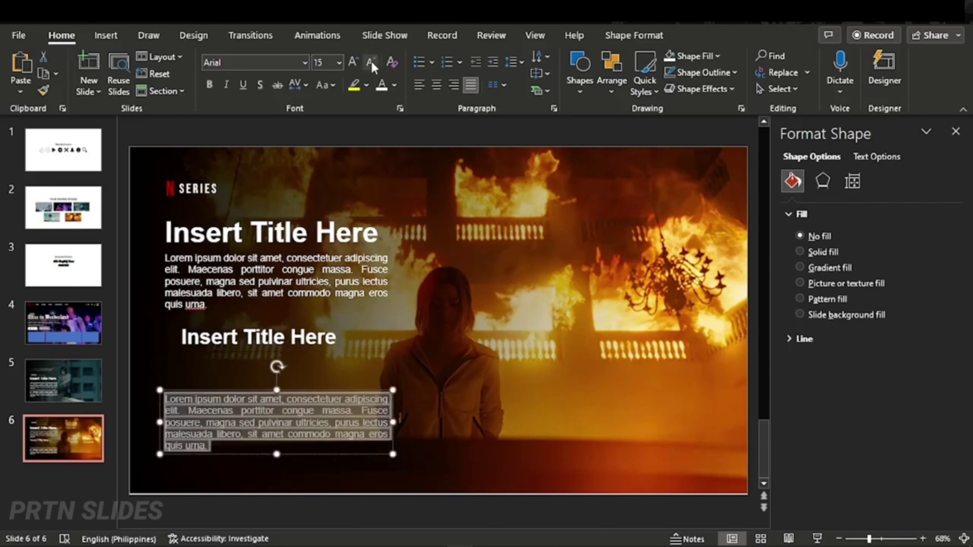
pyautogui.moveTo(158, 413); pyautogui.dragTo(182, 416)
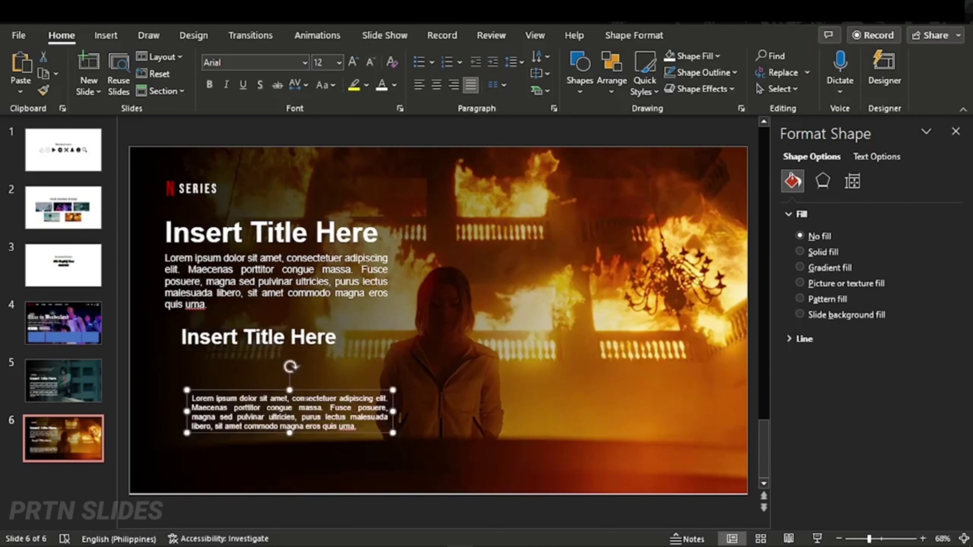
pyautogui.moveTo(267, 408); pyautogui.dragTo(268, 370)
pyautogui.moveTo(394, 371); pyautogui.dragTo(357, 370)
# Duplicate the subheading-and-paragraph block further down and raise the top title slightly
pyautogui.click(383, 421)
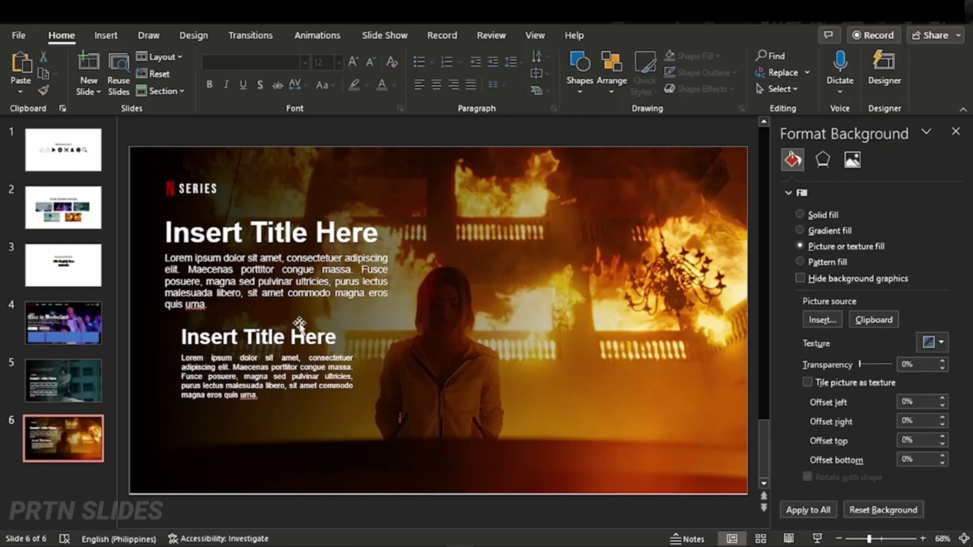
pyautogui.moveTo(168, 318); pyautogui.dragTo(367, 410)
pyautogui.moveTo(297, 402); pyautogui.dragTo(297, 485)
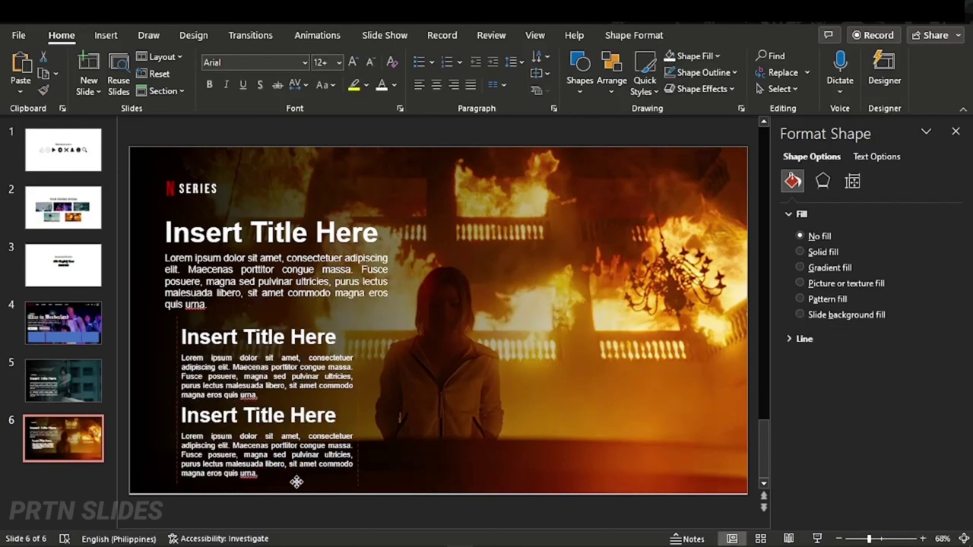
pyautogui.moveTo(298, 213); pyautogui.dragTo(299, 197)
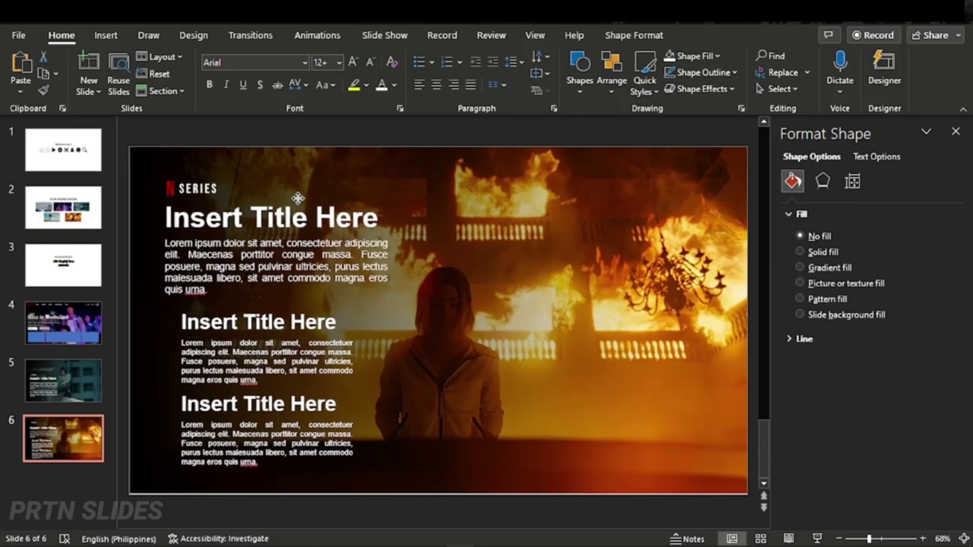
# Add large numerals 1 and 2 beside the two heading-and-paragraph blocks on slide 6
pyautogui.click(322, 134)
pyautogui.click(282, 310)
pyautogui.moveTo(283, 310); pyautogui.dragTo(596, 342)
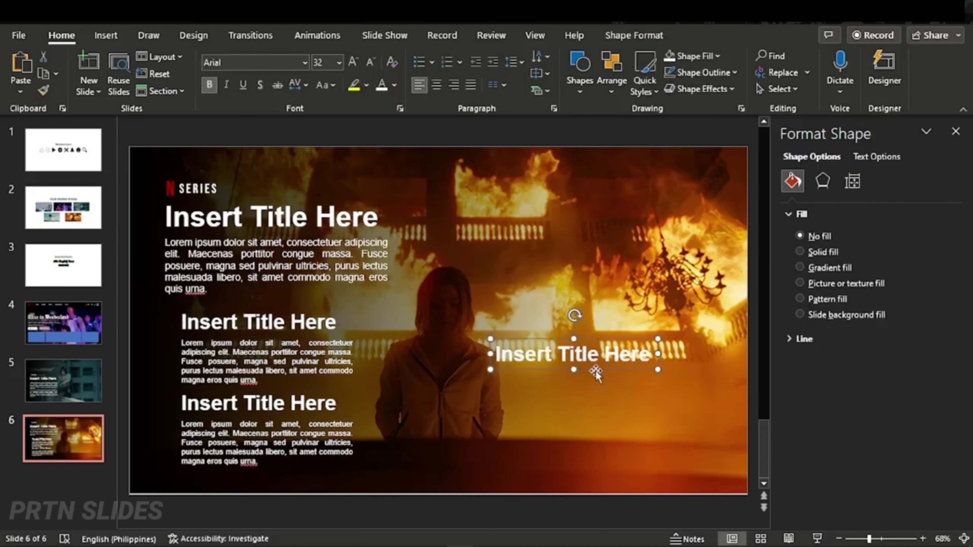
pyautogui.write('1')
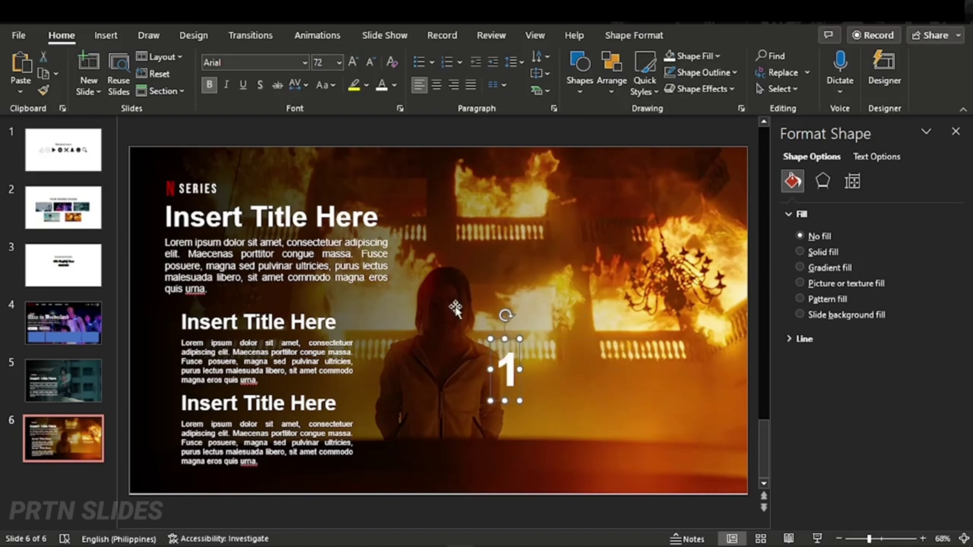
pyautogui.click(353, 64)
pyautogui.click(353, 64)
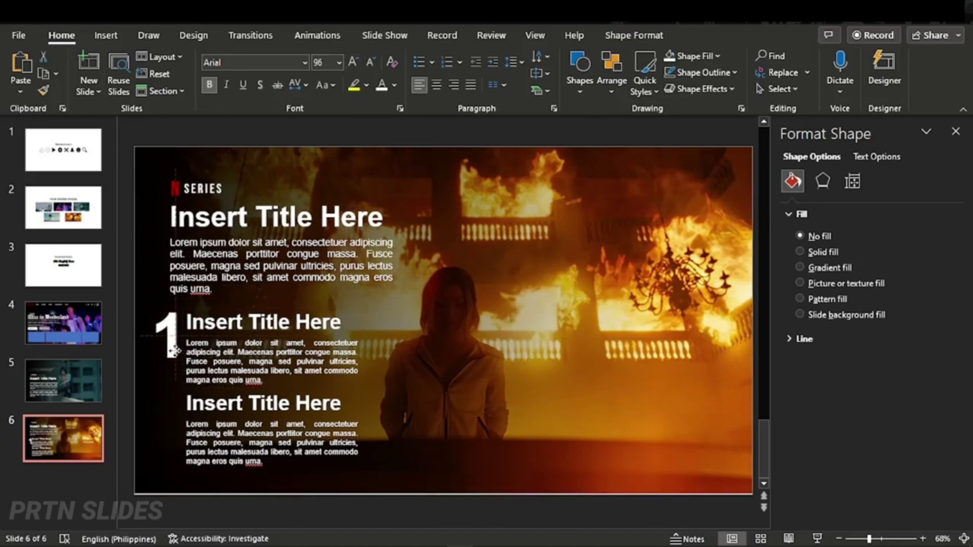
pyautogui.moveTo(175, 350); pyautogui.dragTo(140, 340)
pyautogui.write('2')
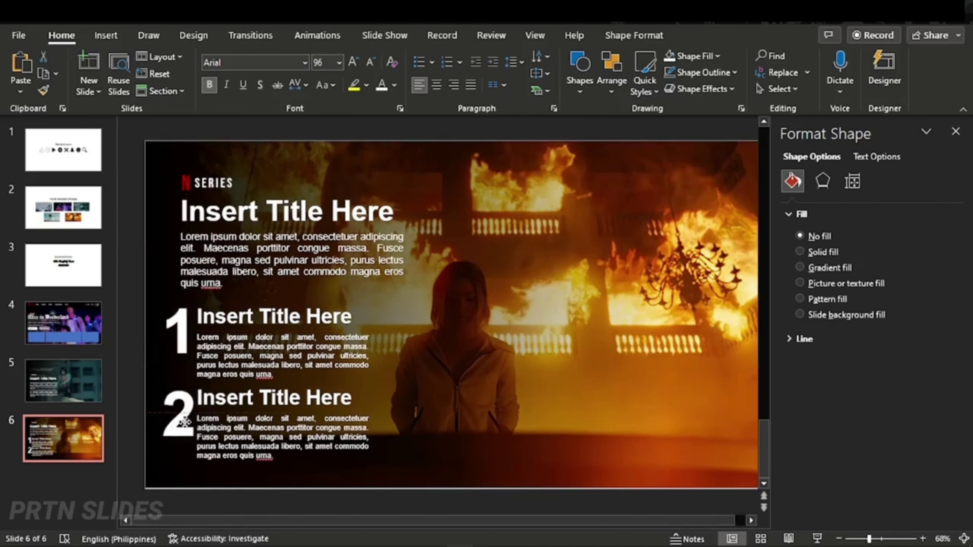
# Make both numerals' text fill 58% transparent
pyautogui.click(536, 245)
pyautogui.click(175, 330)
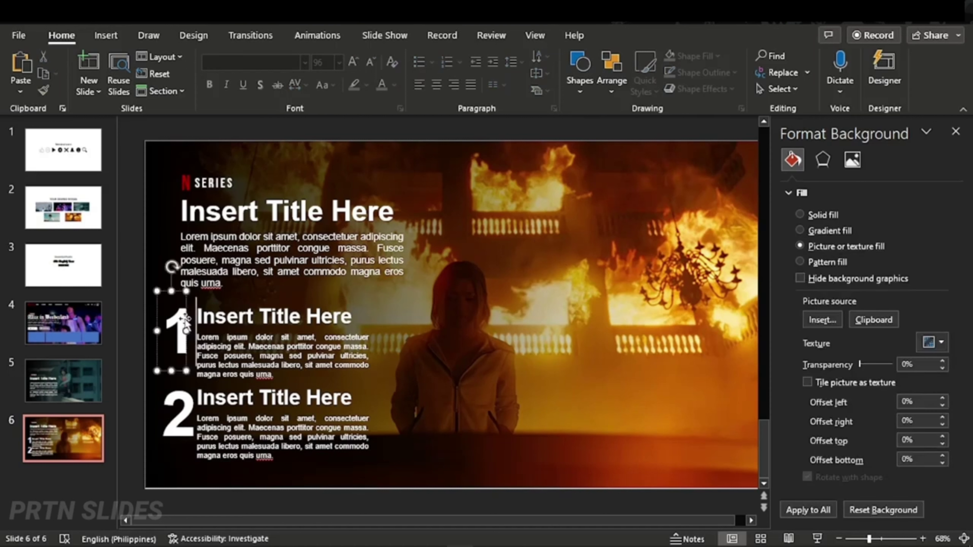
pyautogui.keyDown('shift'); pyautogui.click(176, 414); pyautogui.keyUp('shift')
pyautogui.click(644, 40)
pyautogui.click(876, 156)
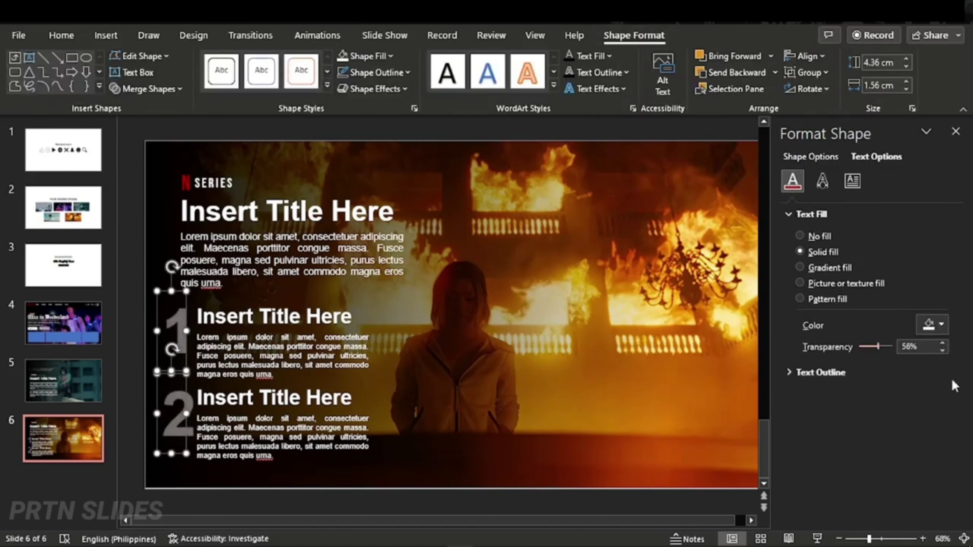
# Copy slide 6 and paste it as a new slide 7
pyautogui.click(663, 132)
pyautogui.click(78, 445)
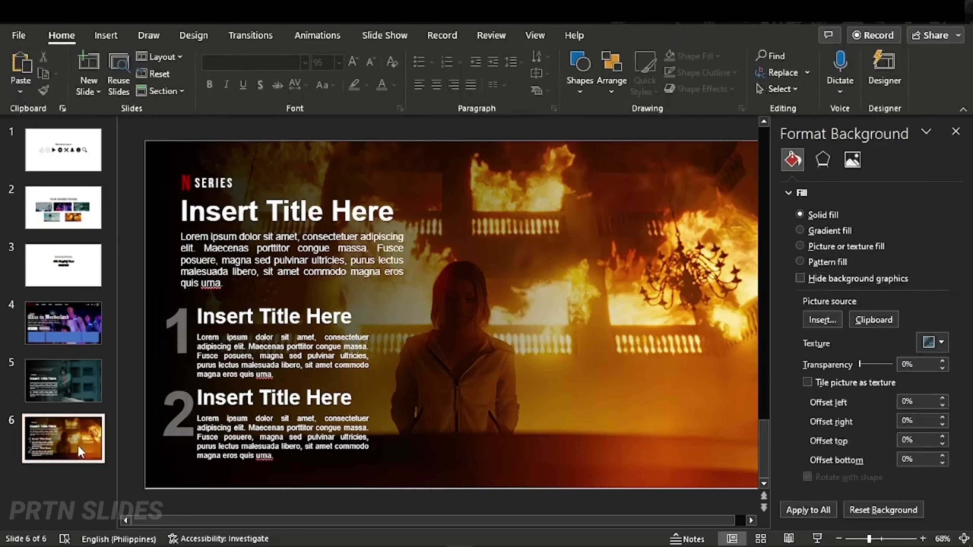
pyautogui.hotkey('ctrl', 'c')
pyautogui.hotkey('ctrl', 'v')
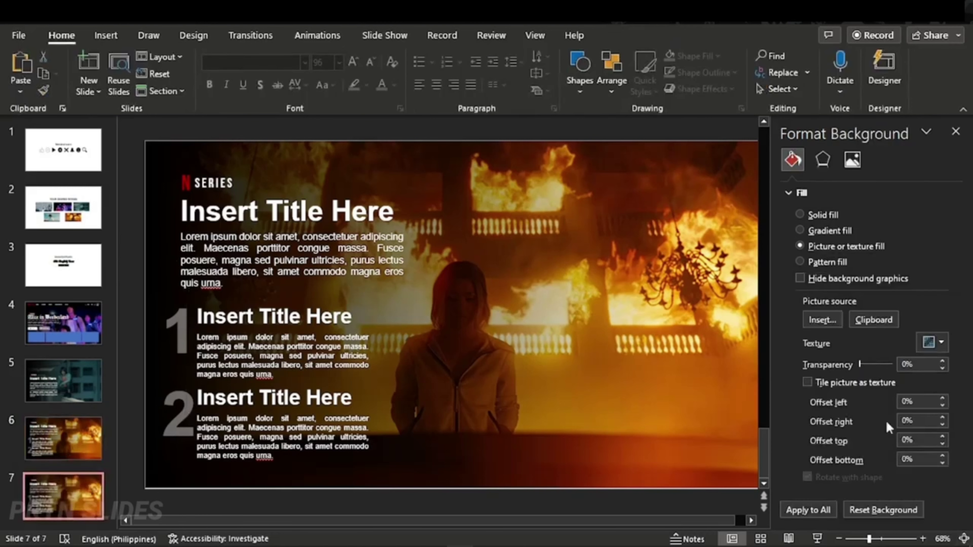
# Set slide 7's background to the downloaded photo of a crowd before a wall of screens
pyautogui.click(821, 319)
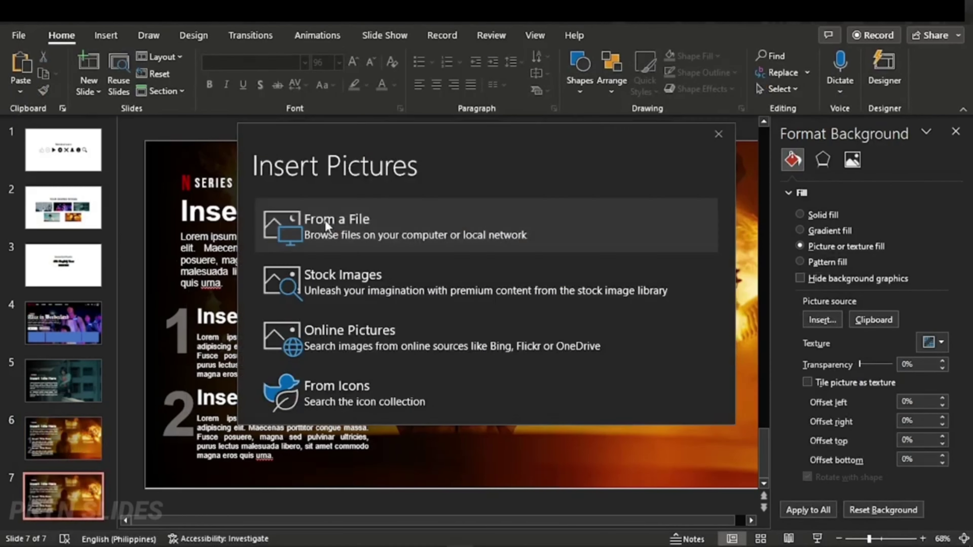
pyautogui.click(325, 220)
pyautogui.click(291, 186)
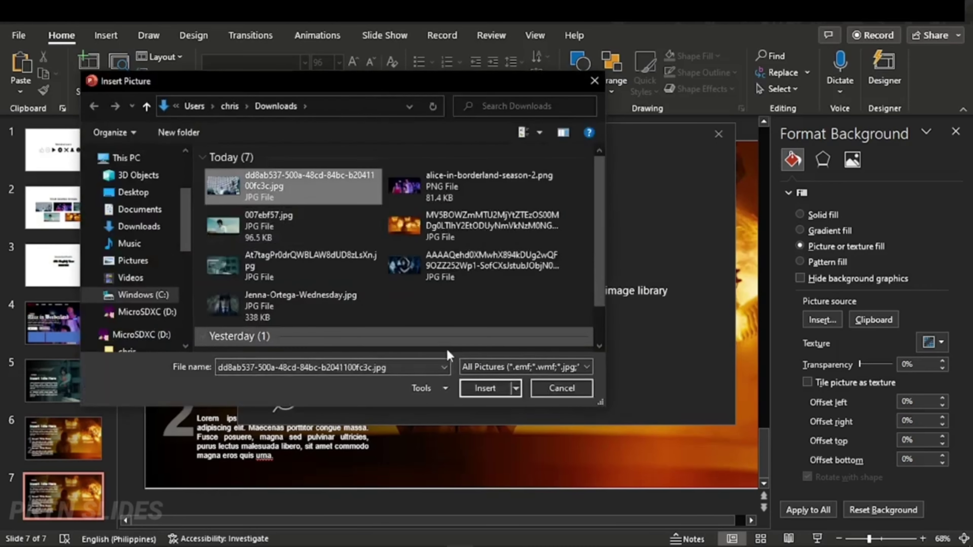
pyautogui.click(485, 388)
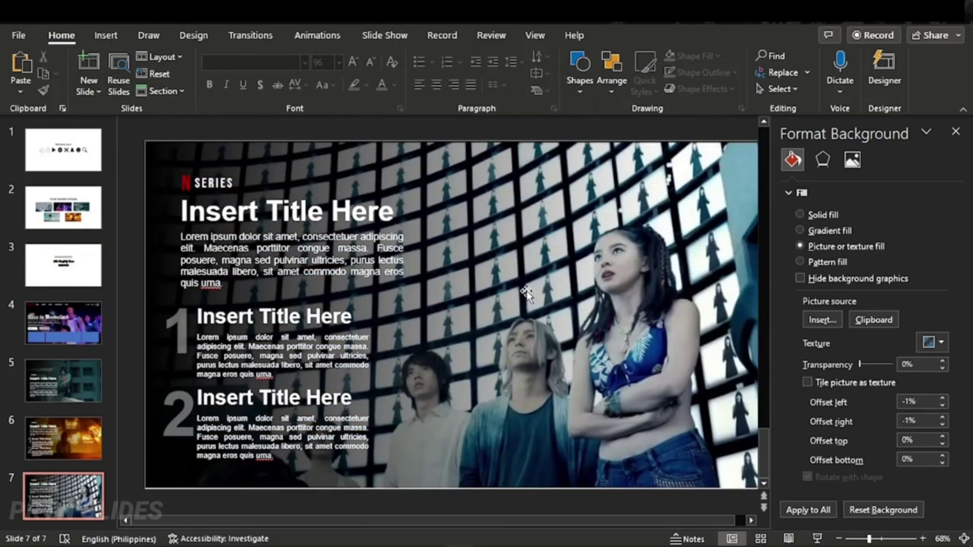
# Stretch the gradient overlay to the right edge and lay out three text columns along the bottom
pyautogui.click(449, 217)
pyautogui.moveTo(668, 326); pyautogui.dragTo(753, 321)
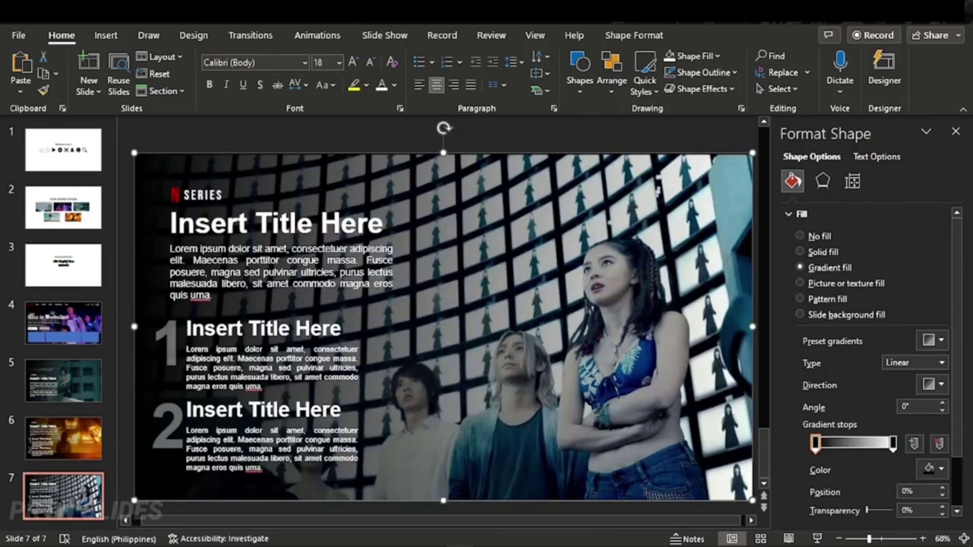
pyautogui.click(271, 367)
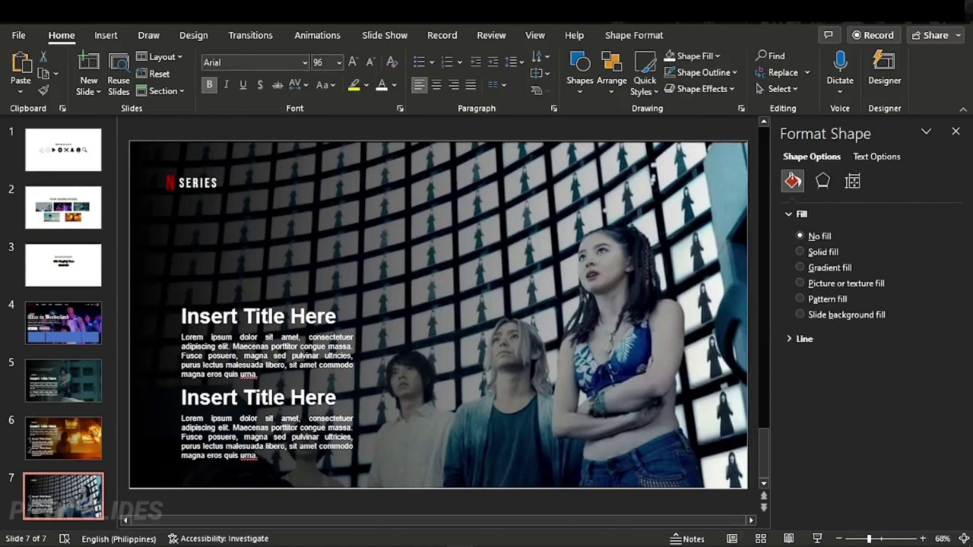
pyautogui.click(288, 422)
pyautogui.moveTo(287, 421)
pyautogui.mouseDown()
pyautogui.moveTo(475, 336)
pyautogui.moveTo(289, 339)
pyautogui.mouseUp()
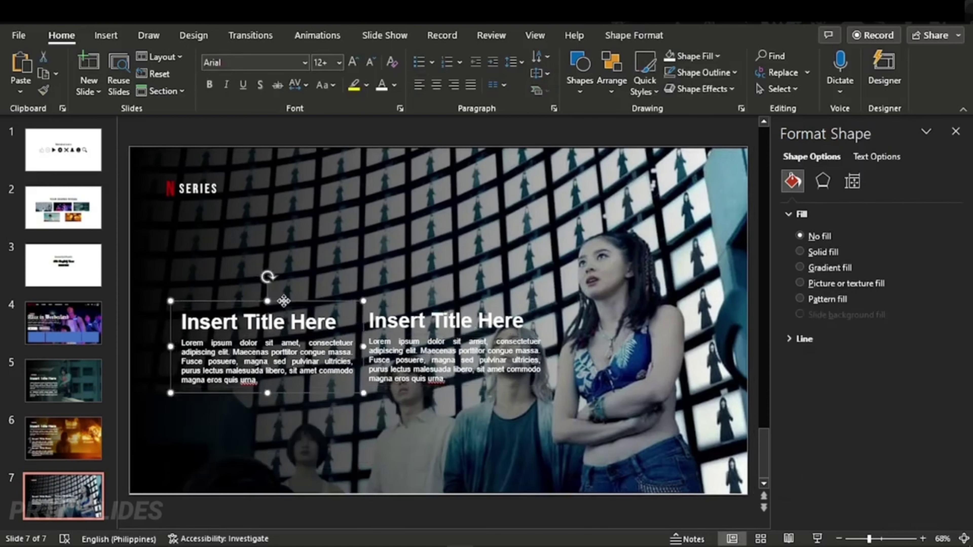
pyautogui.moveTo(308, 307); pyautogui.dragTo(675, 303)
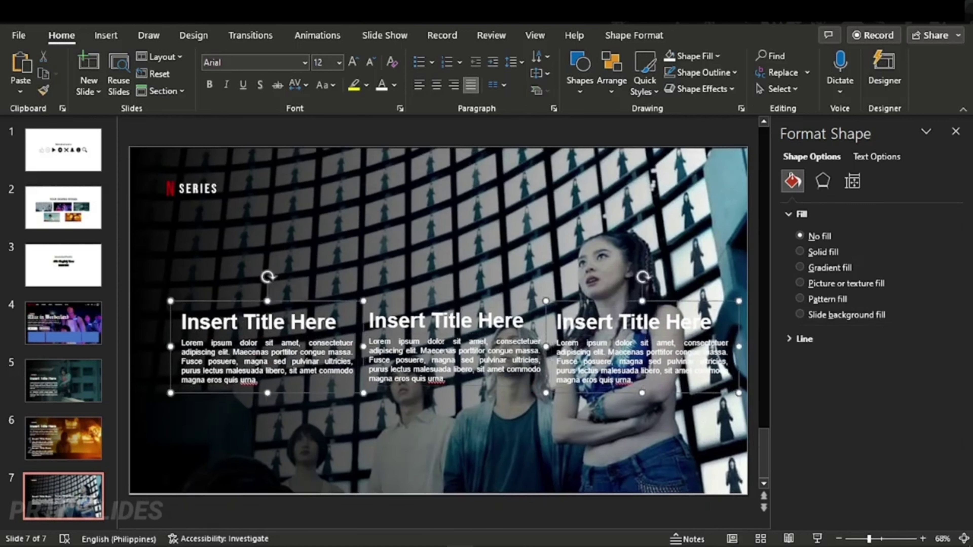
pyautogui.moveTo(488, 309); pyautogui.dragTo(475, 384)
pyautogui.click(274, 242)
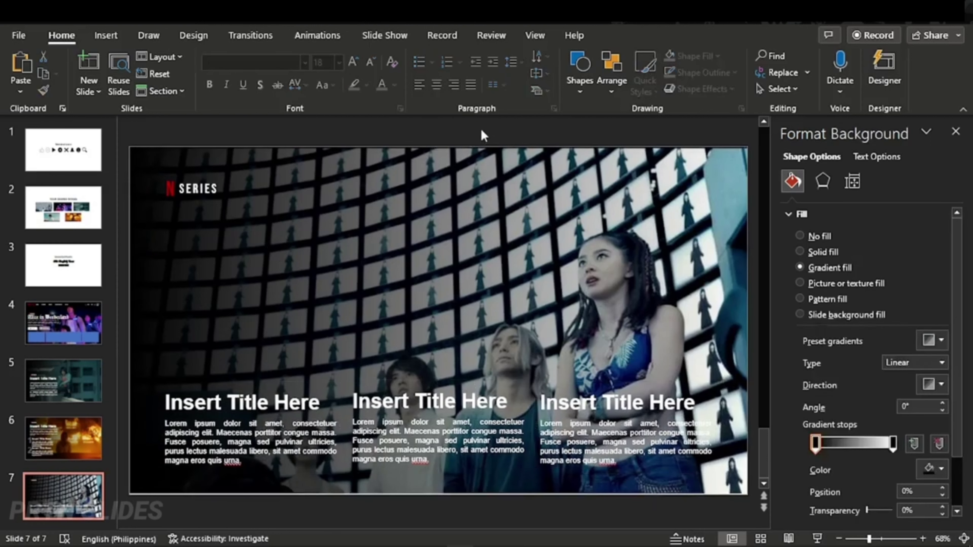
# Copy the number box from slide 6 onto slide 7
pyautogui.click(482, 135)
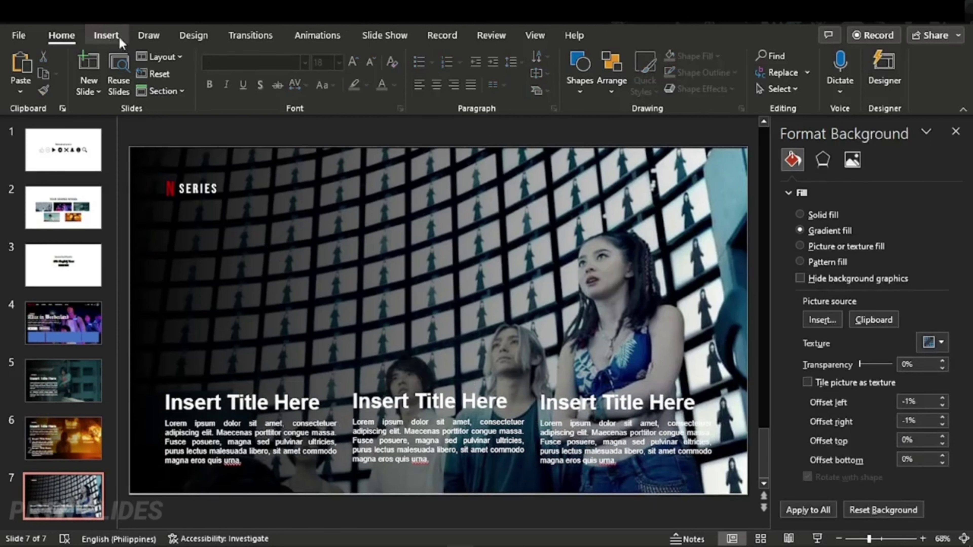
pyautogui.click(63, 438)
pyautogui.click(167, 294)
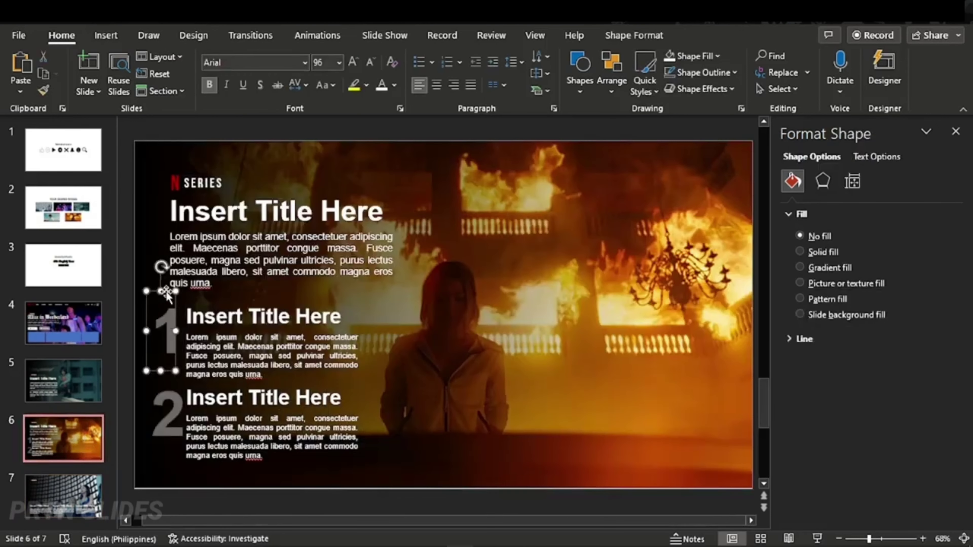
pyautogui.click(63, 496)
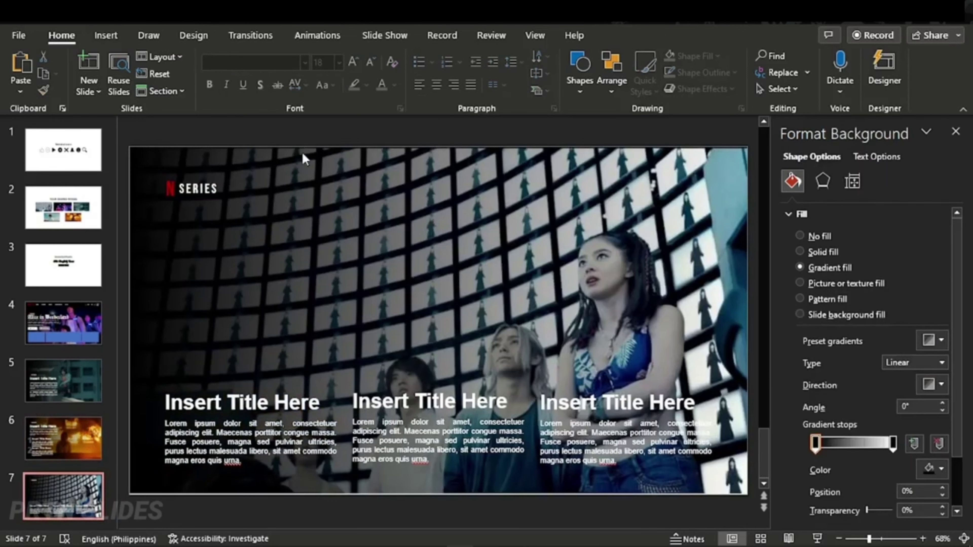
pyautogui.hotkey('ctrl', 'v')
# Make the number read 03 at size 199, enlarged two steps, positioned above the columns
pyautogui.click(158, 329)
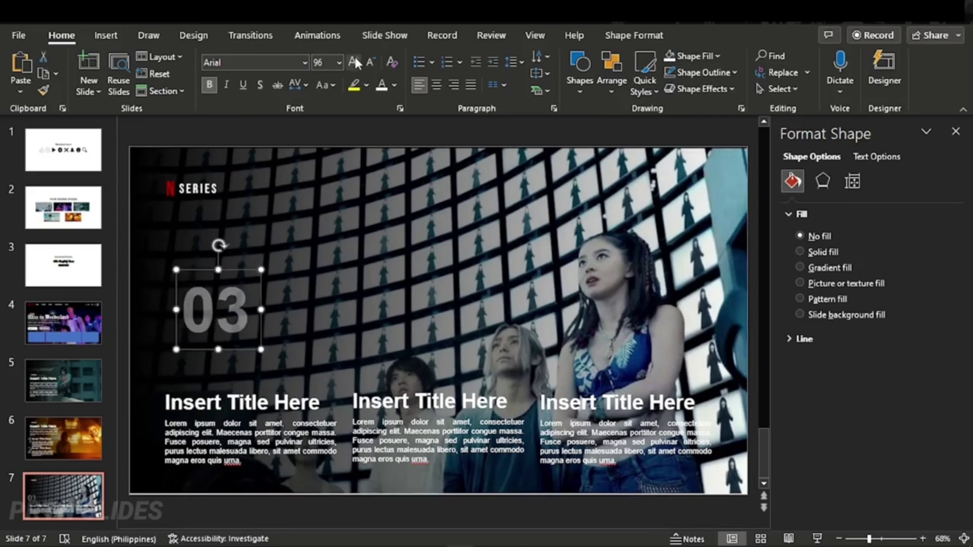
pyautogui.write('199')
pyautogui.press('Return')
pyautogui.moveTo(271, 228); pyautogui.dragTo(268, 191)
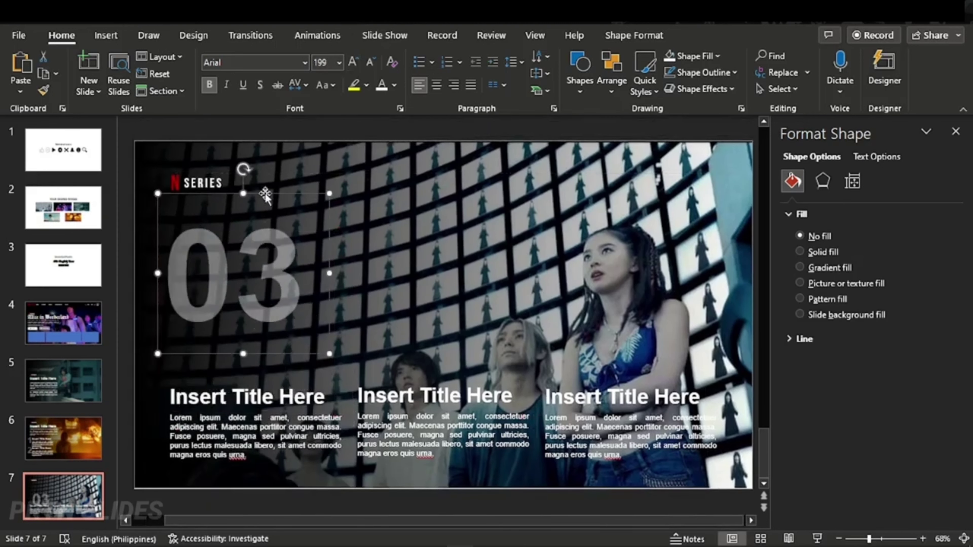
pyautogui.click(353, 63)
pyautogui.click(353, 63)
pyautogui.moveTo(336, 170); pyautogui.dragTo(325, 154)
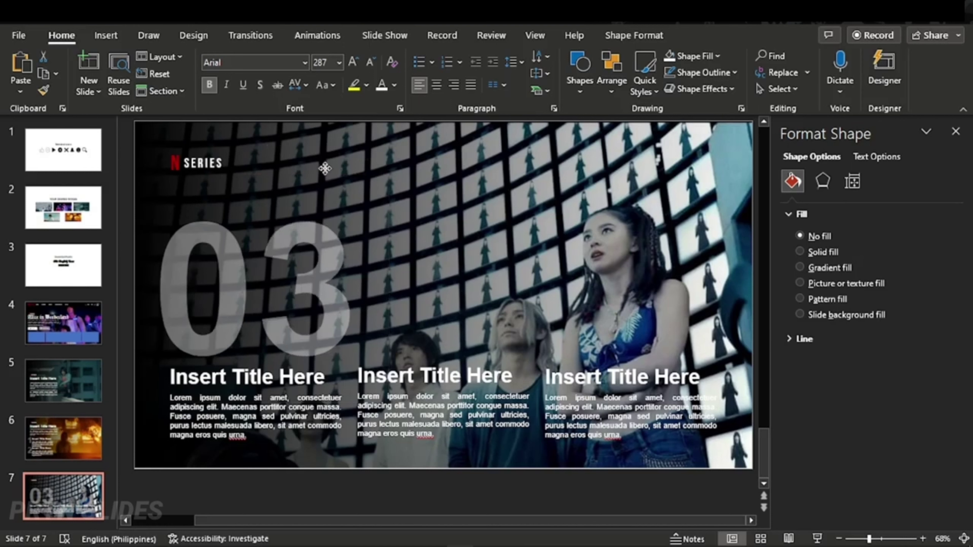
# Lower the 03 text fill transparency to 57%
pyautogui.click(877, 157)
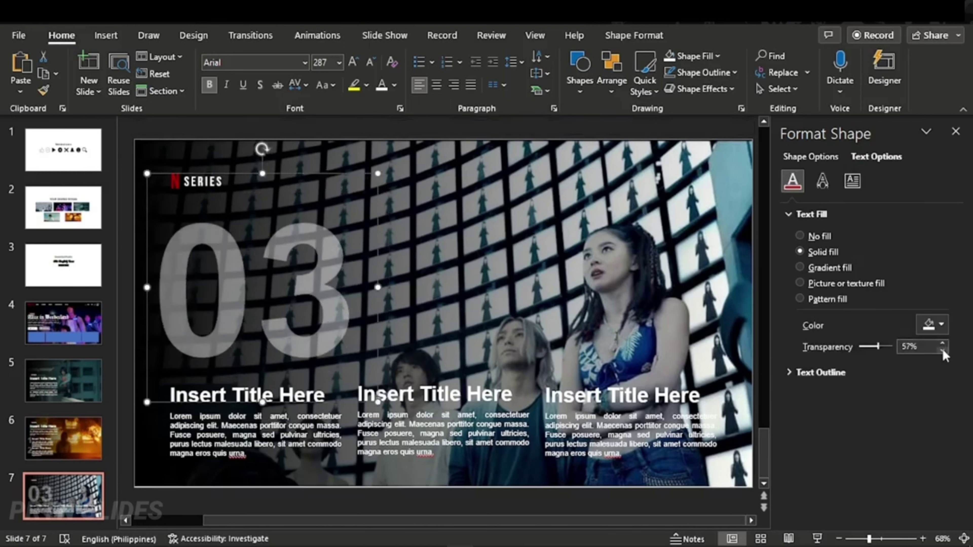
pyautogui.click(943, 350)
pyautogui.click(515, 329)
pyautogui.scroll(-1, 61, 383)
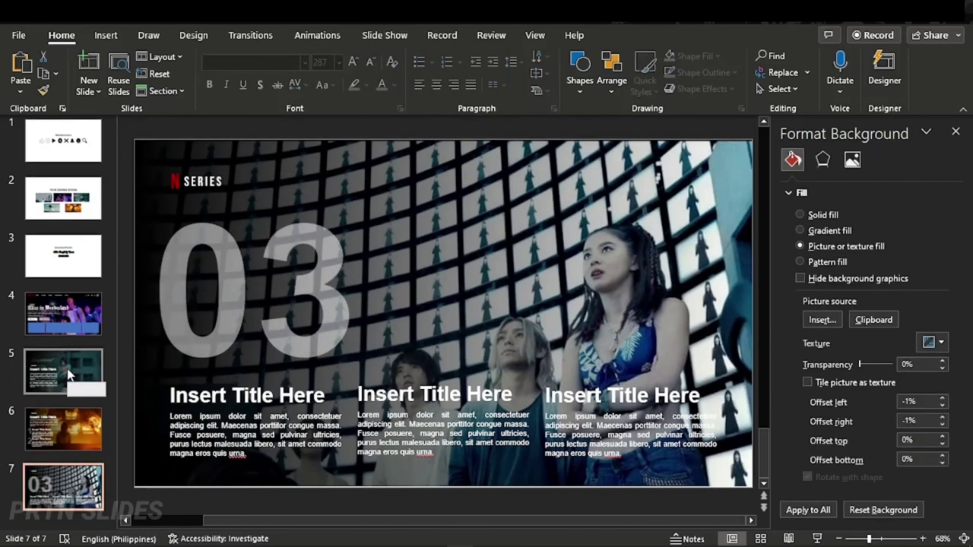
# On slide 6, shift both text groups right and widen the number boxes so 01 and 02 fit
pyautogui.click(52, 445)
pyautogui.click(303, 307)
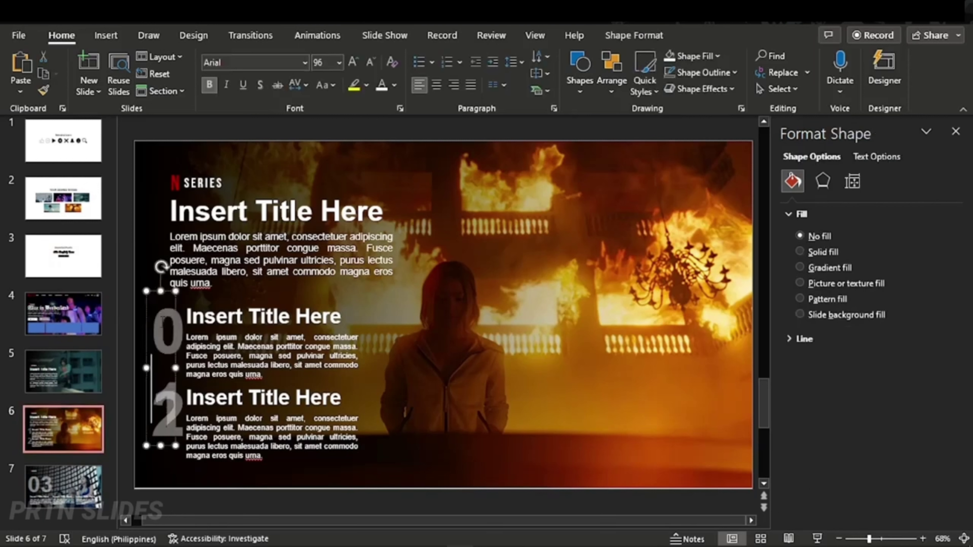
pyautogui.moveTo(303, 307); pyautogui.dragTo(350, 298)
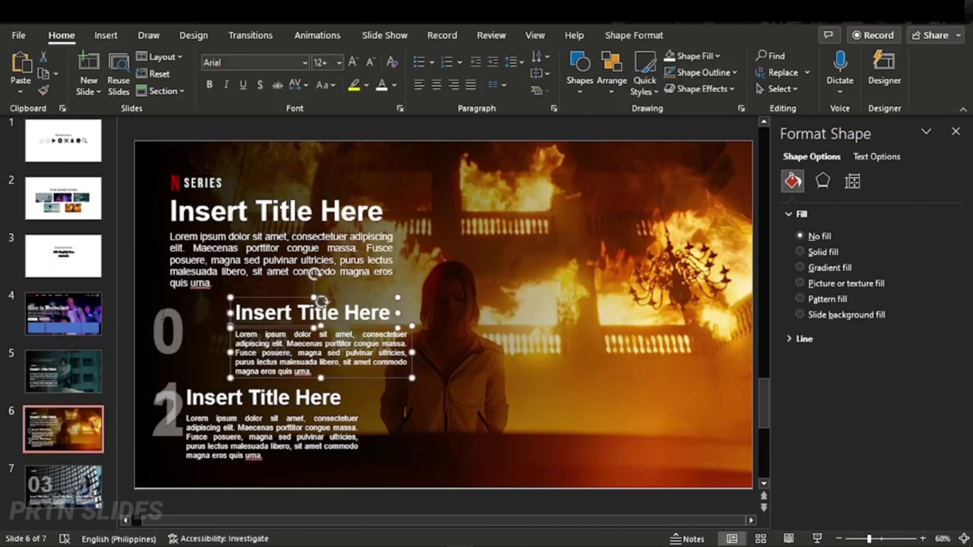
pyautogui.click(167, 332)
pyautogui.moveTo(181, 354); pyautogui.dragTo(231, 330)
pyautogui.moveTo(285, 385); pyautogui.dragTo(334, 379)
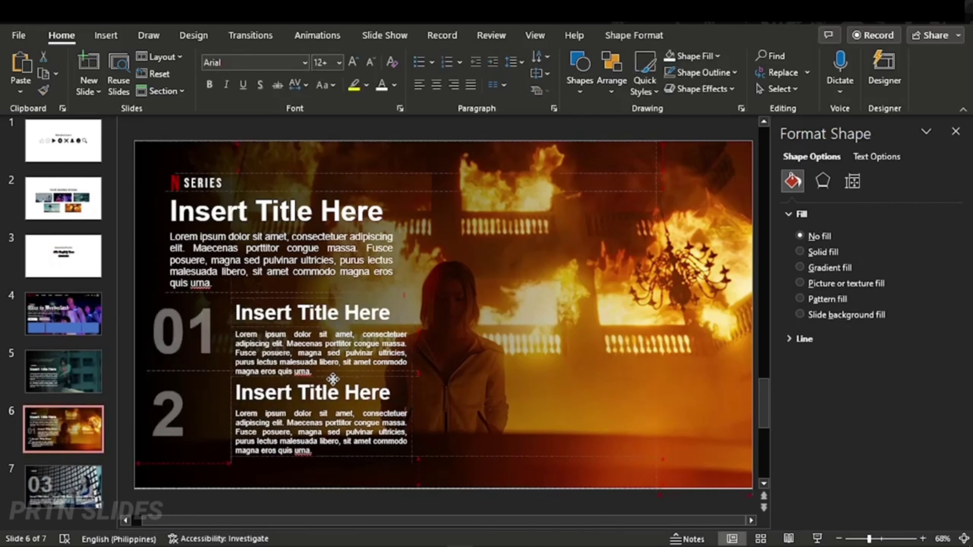
pyautogui.click(169, 413)
pyautogui.write('02')
pyautogui.moveTo(178, 408); pyautogui.dragTo(231, 411)
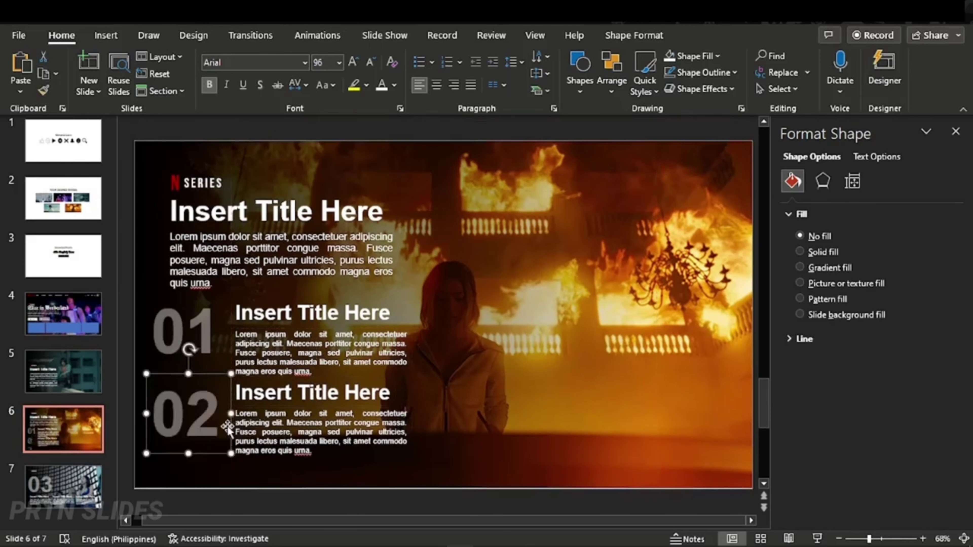
# Nudge the 01 and 02 numerals together slightly right and down
pyautogui.click(268, 472)
pyautogui.click(180, 329)
pyautogui.keyDown('shift'); pyautogui.click(212, 377); pyautogui.keyUp('shift')
pyautogui.moveTo(211, 378); pyautogui.dragTo(215, 381)
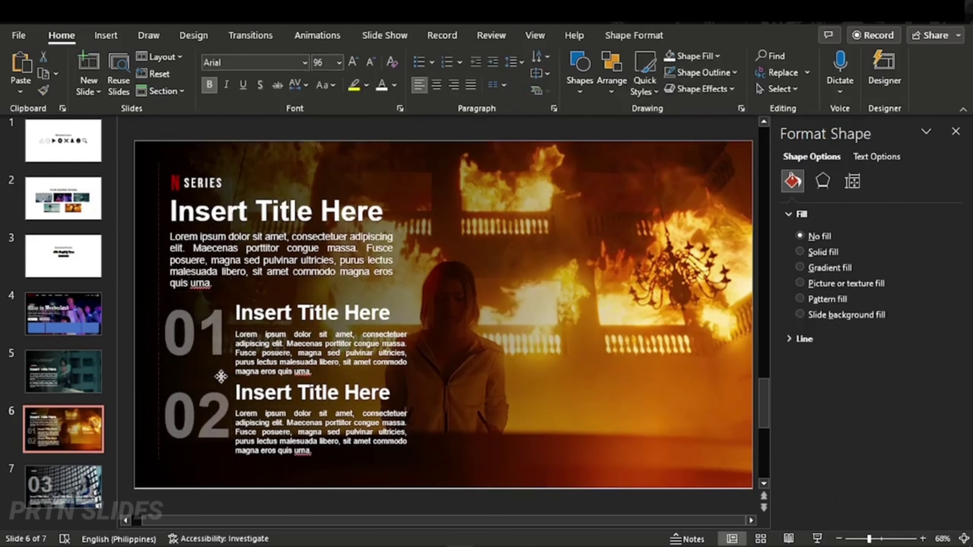
pyautogui.click(243, 476)
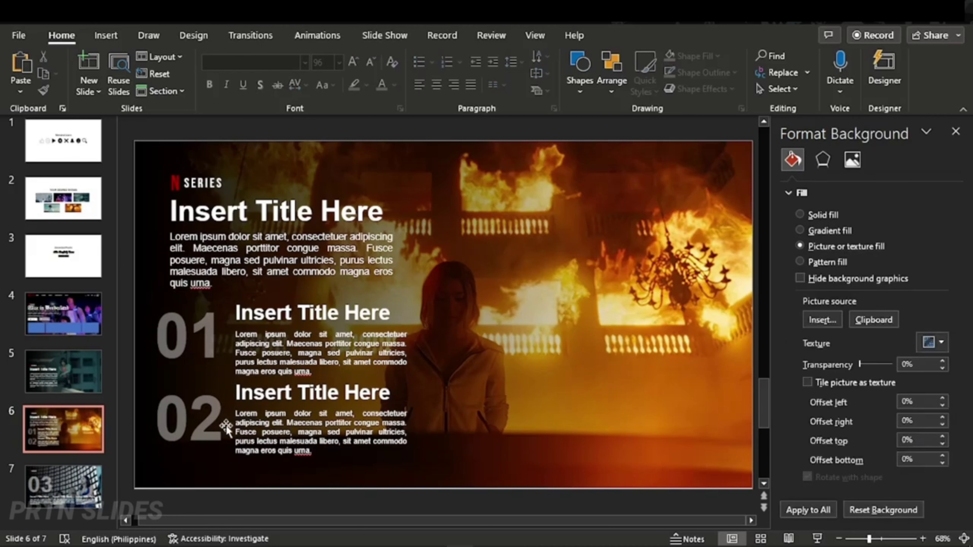
pyautogui.click(53, 467)
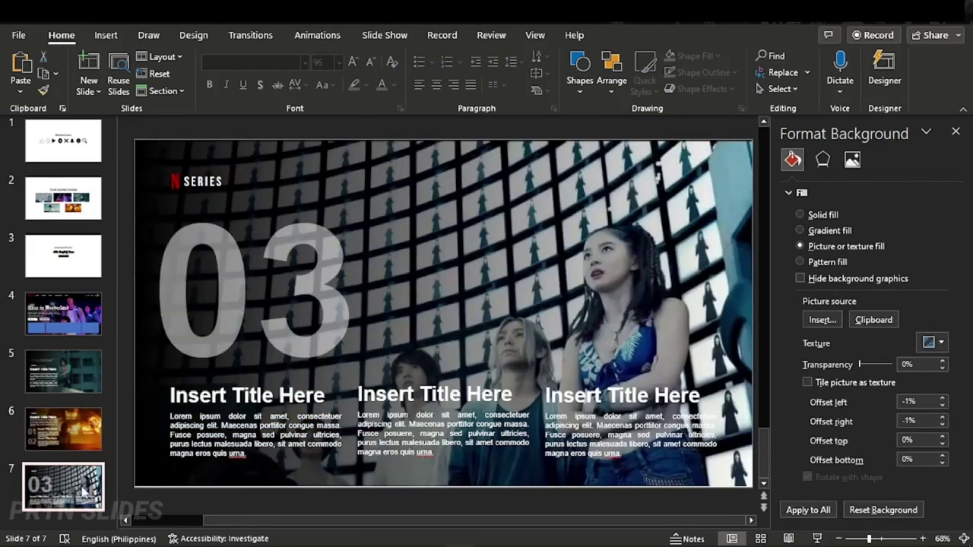
# Duplicate slide 7 as slide 8 and give it the cloudy-sky photo background from Downloads
pyautogui.hotkey('ctrl', 'm')
pyautogui.click(733, 248)
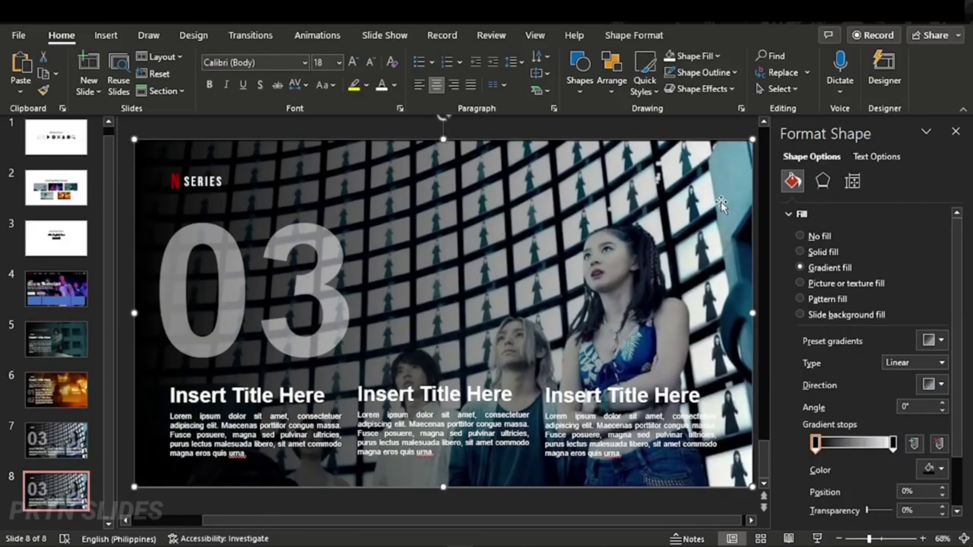
pyautogui.click(800, 283)
pyautogui.click(822, 320)
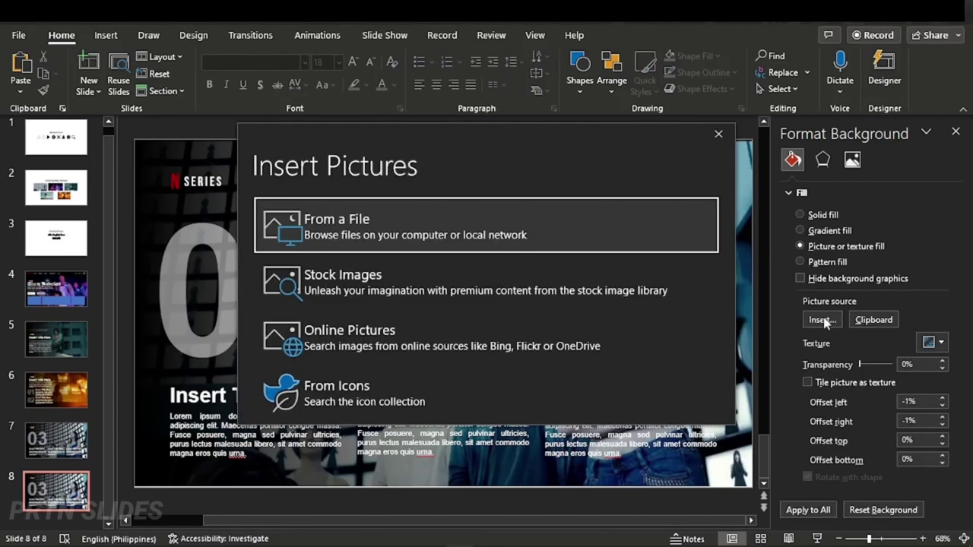
pyautogui.click(356, 222)
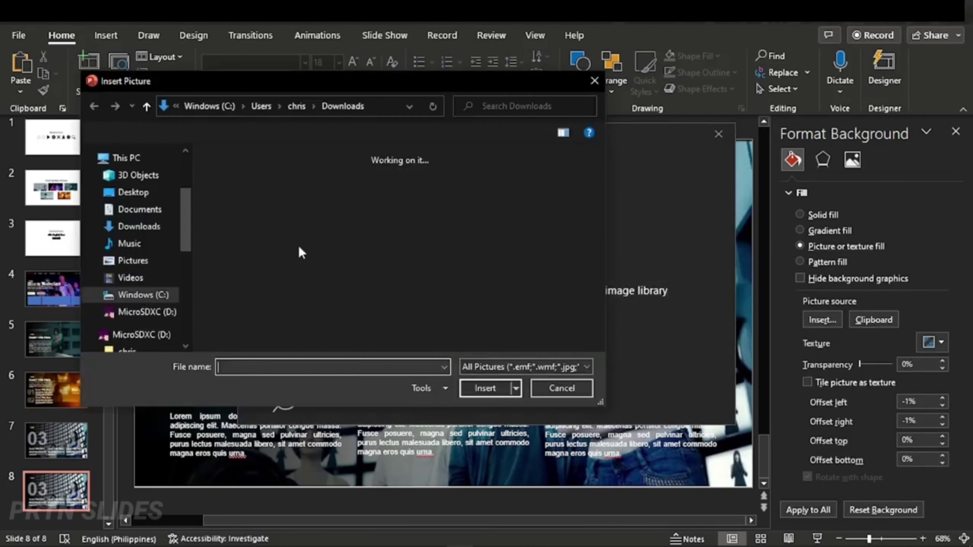
pyautogui.click(229, 225)
pyautogui.click(497, 386)
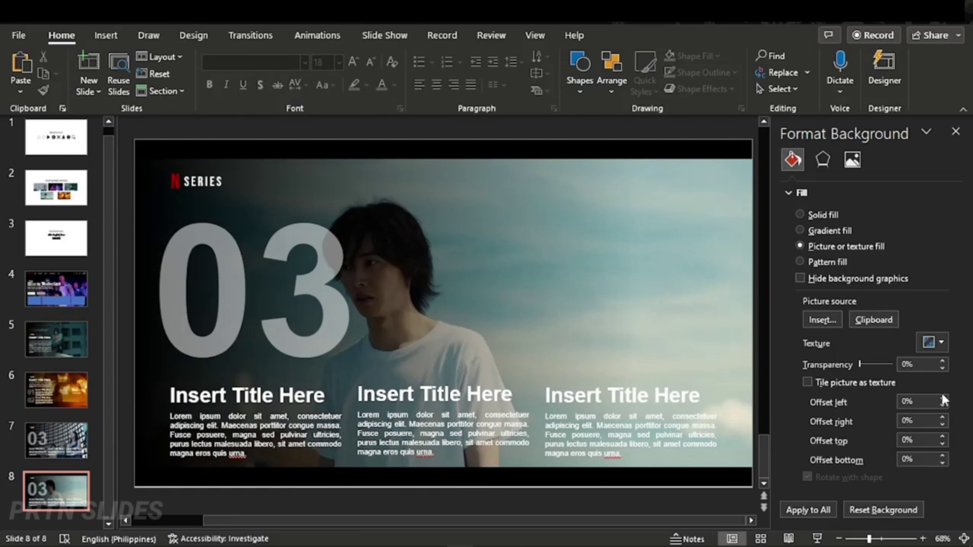
# Set the background offsets to -1% left and -7% right, top and bottom
pyautogui.click(942, 444)
pyautogui.click(942, 464)
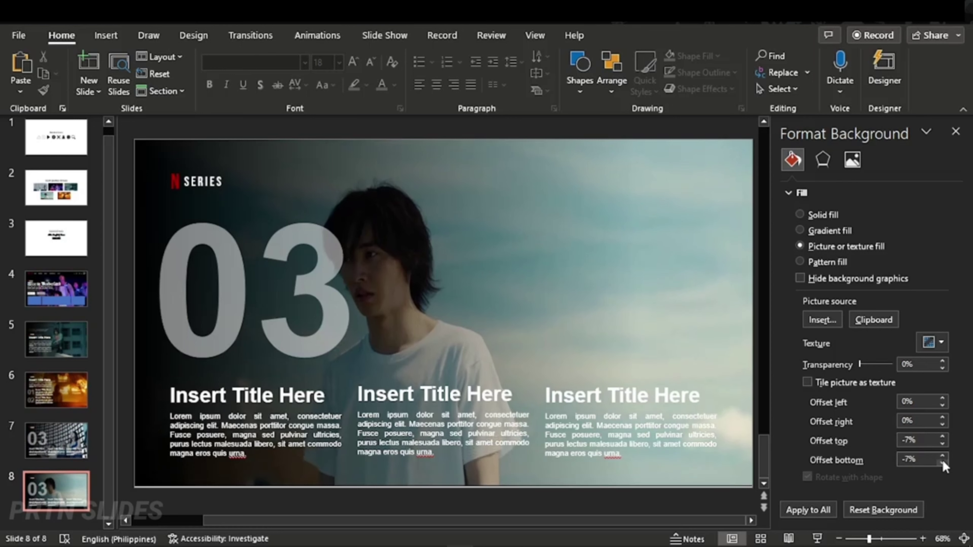
pyautogui.click(942, 424)
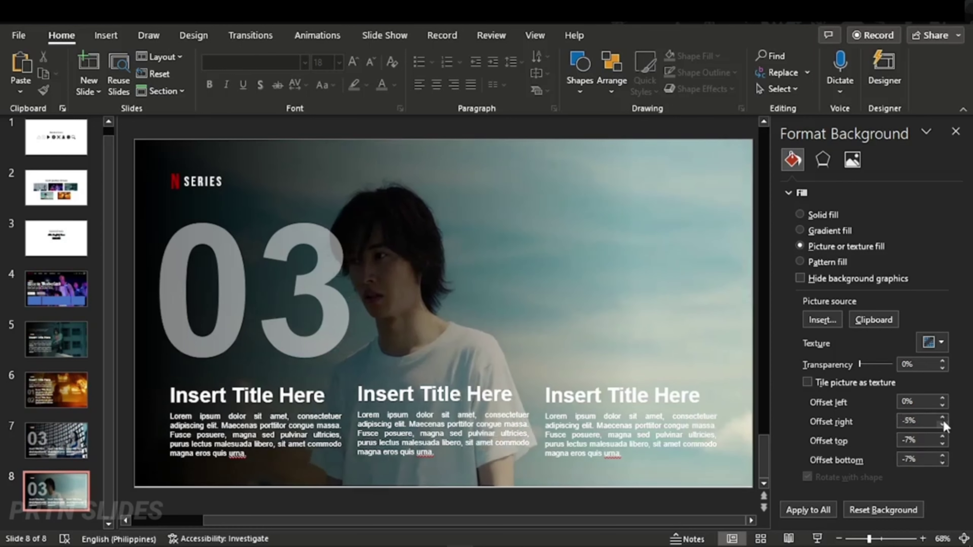
pyautogui.click(941, 406)
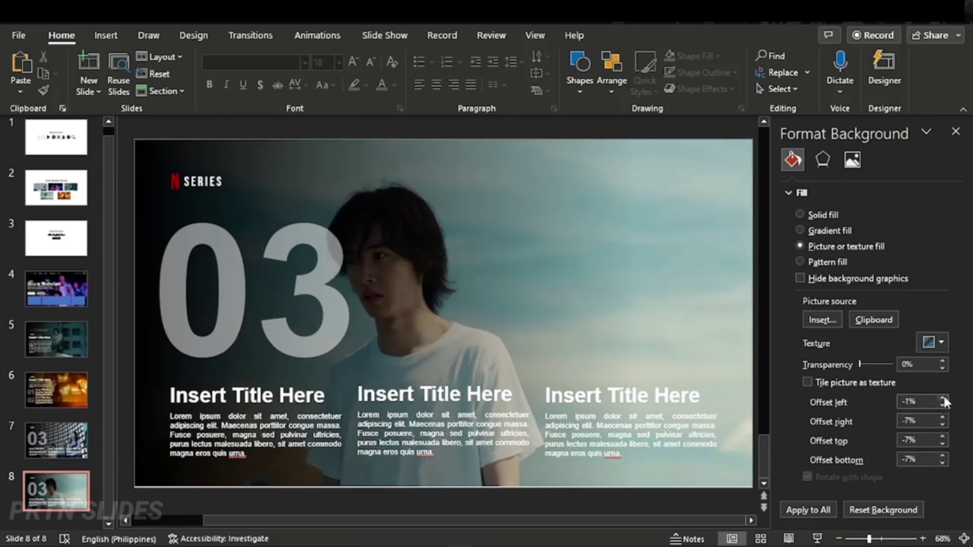
pyautogui.click(346, 283)
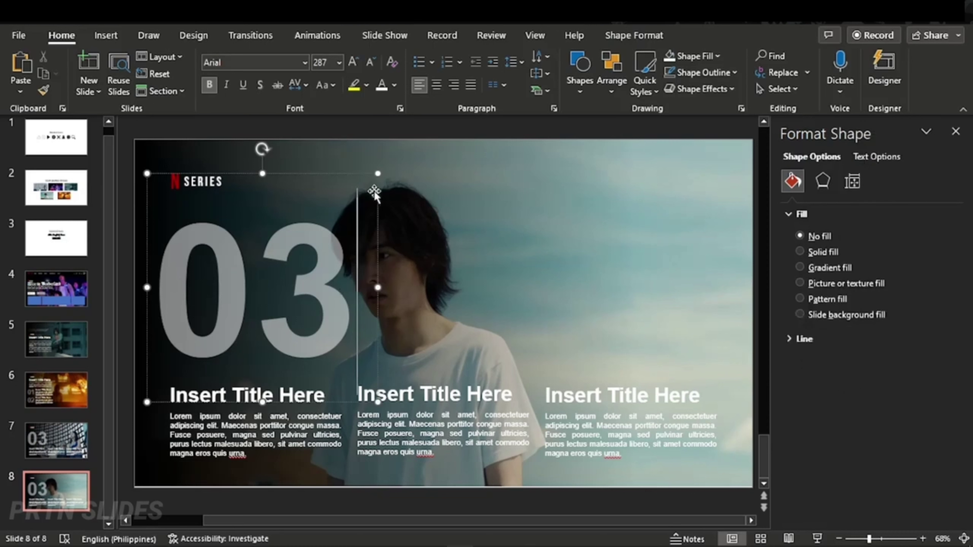
# Shrink the number box and change its text to 04
pyautogui.moveTo(378, 402); pyautogui.dragTo(280, 310)
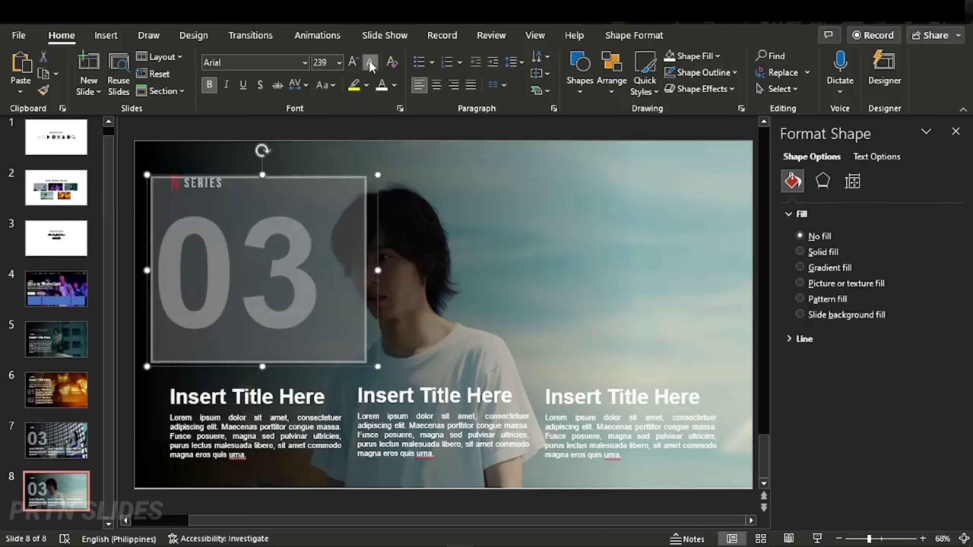
pyautogui.moveTo(259, 164); pyautogui.dragTo(267, 174)
pyautogui.write('04')
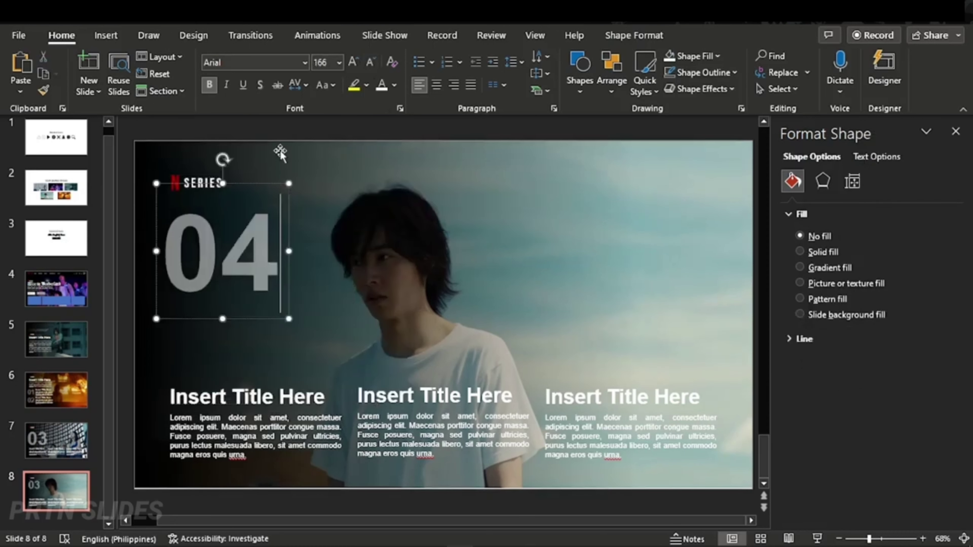
pyautogui.click(278, 152)
# Stack two text blocks on the left, delete the right-hand block and narrow the gradient overlay
pyautogui.click(312, 377)
pyautogui.moveTo(311, 377); pyautogui.dragTo(308, 300)
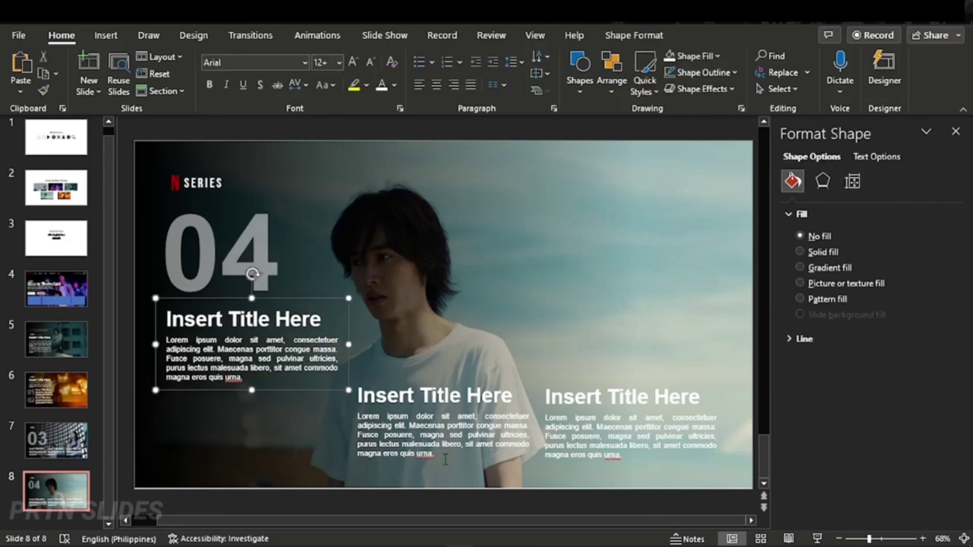
pyautogui.moveTo(473, 376); pyautogui.dragTo(282, 380)
pyautogui.click(620, 399)
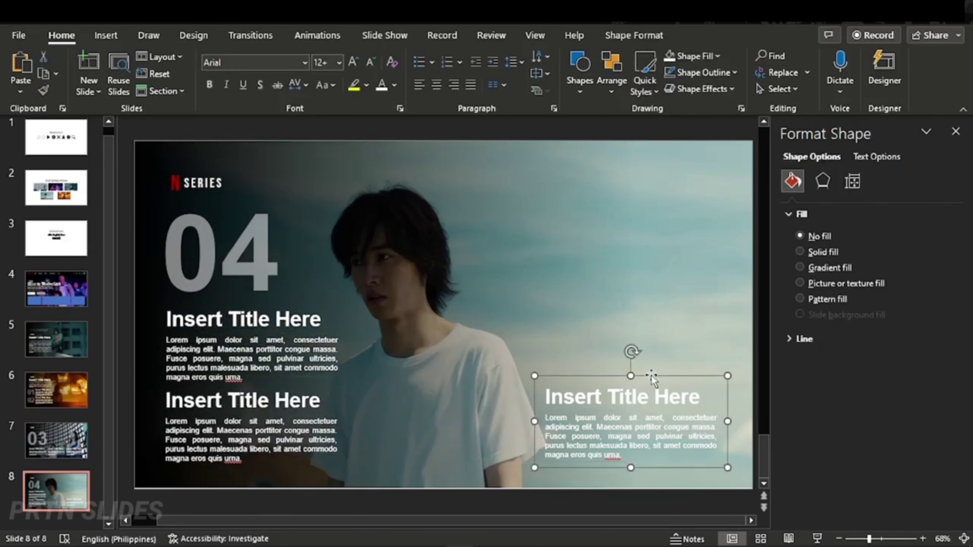
pyautogui.press('Delete')
pyautogui.click(653, 315)
pyautogui.moveTo(638, 326); pyautogui.dragTo(482, 327)
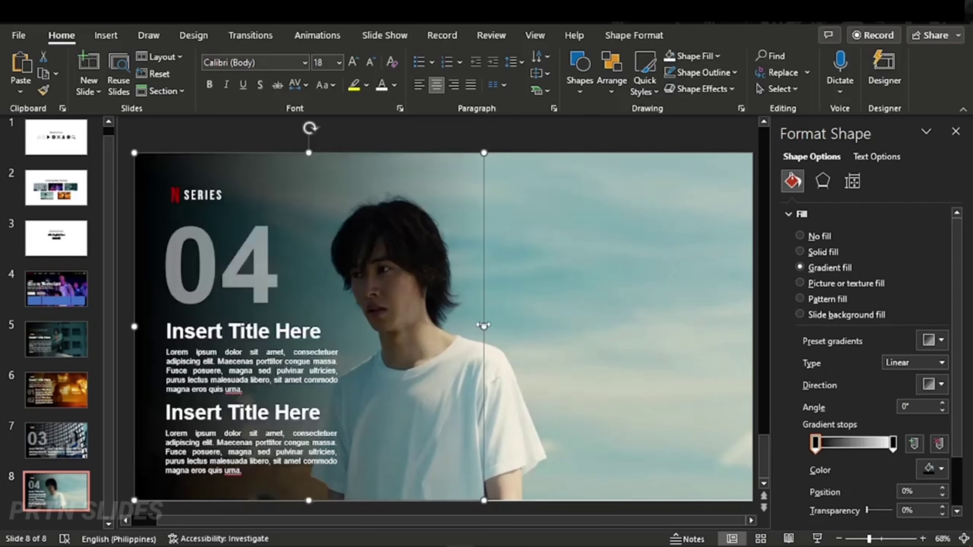
pyautogui.click(62, 485)
# On landing slide 4, try a background fill on the first blue rectangle, then restore solid blue
pyautogui.press('Up')
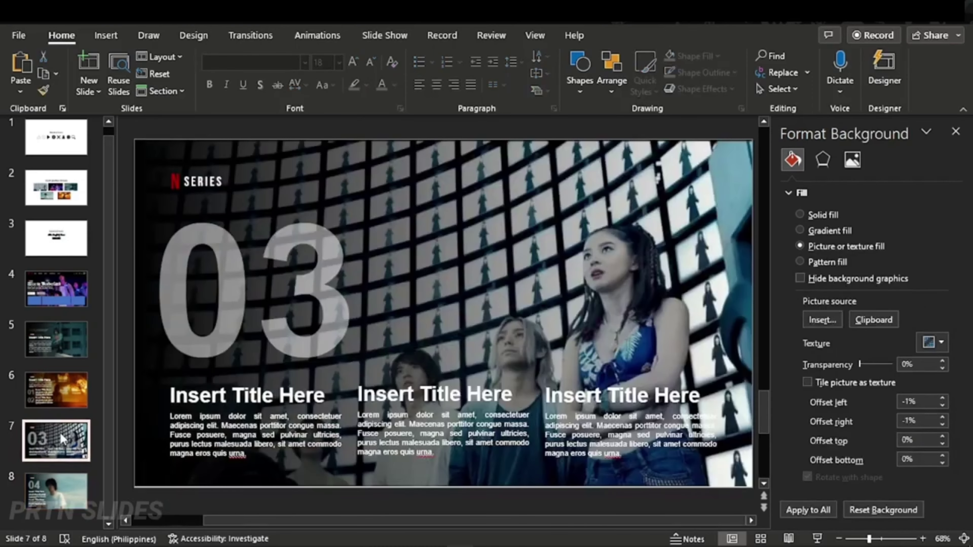
pyautogui.press('Up')
pyautogui.press('Up')
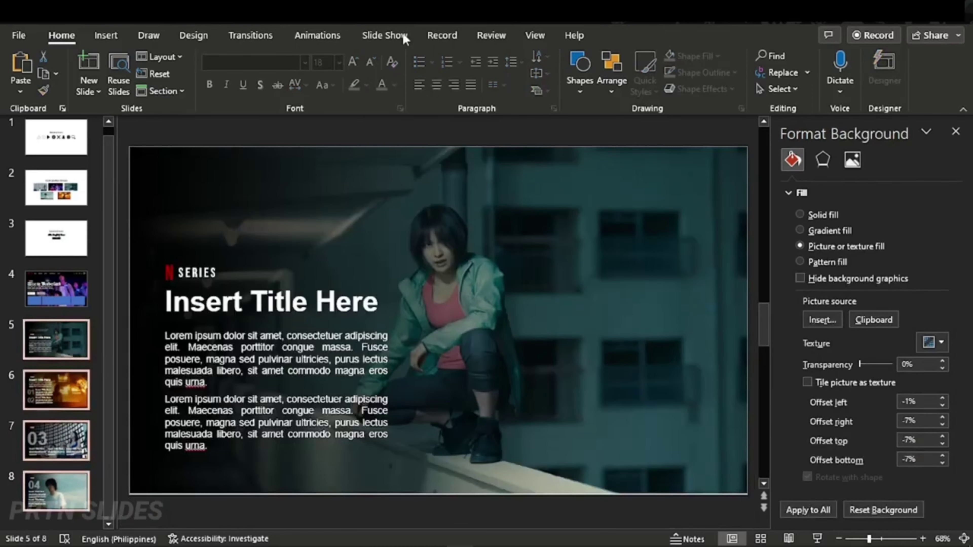
pyautogui.click(62, 307)
pyautogui.click(272, 427)
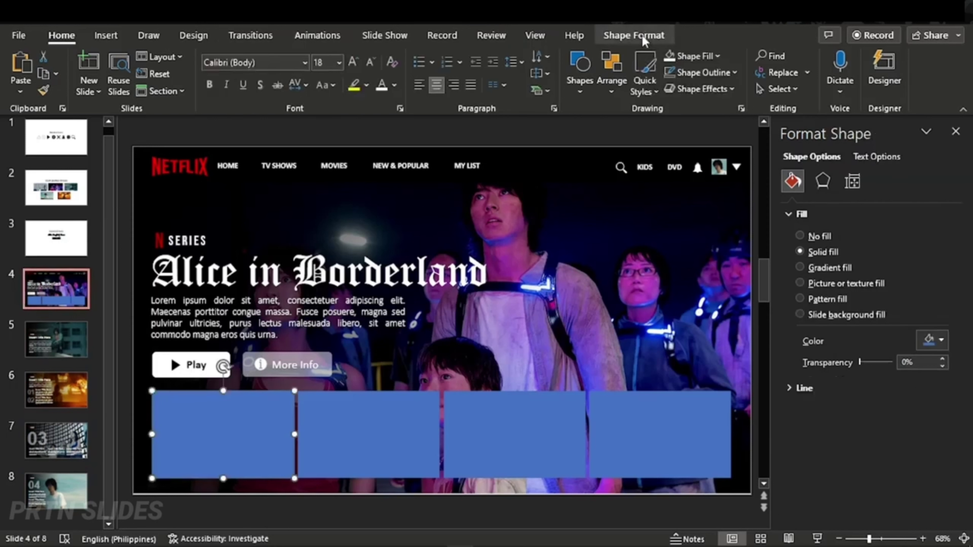
pyautogui.click(799, 315)
pyautogui.click(800, 252)
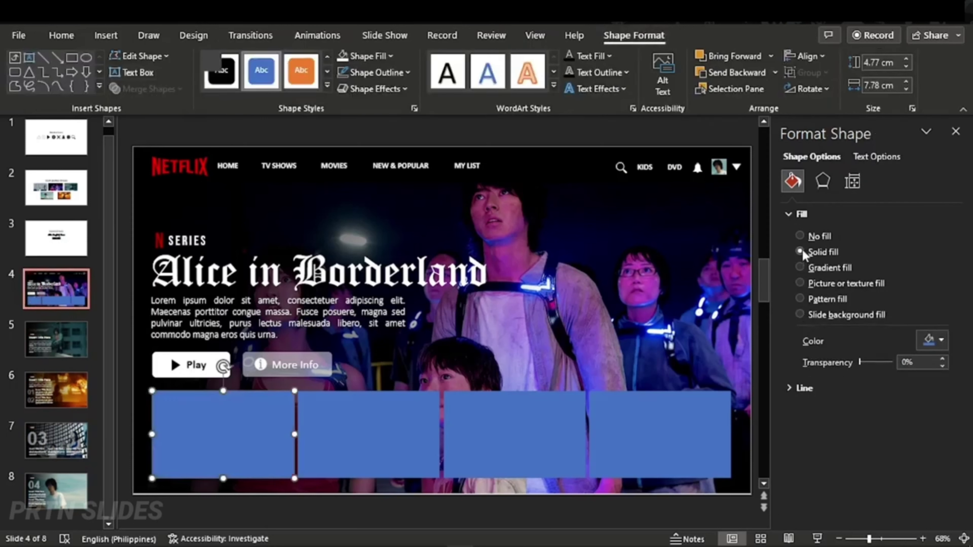
pyautogui.click(360, 134)
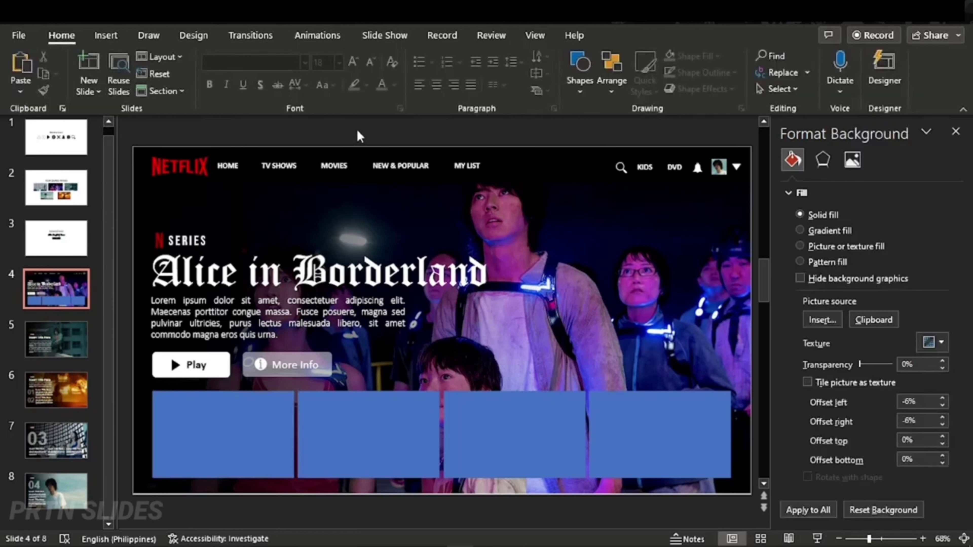
# Insert slide zooms for slides 5, 6, 7 and 8
pyautogui.click(106, 35)
pyautogui.click(523, 73)
pyautogui.click(523, 133)
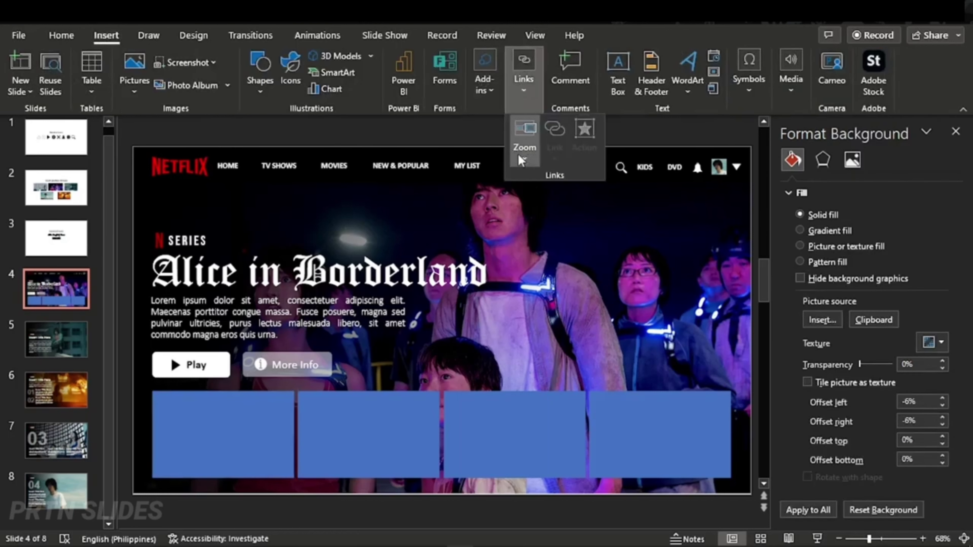
pyautogui.click(525, 180)
pyautogui.click(226, 346)
pyautogui.click(357, 346)
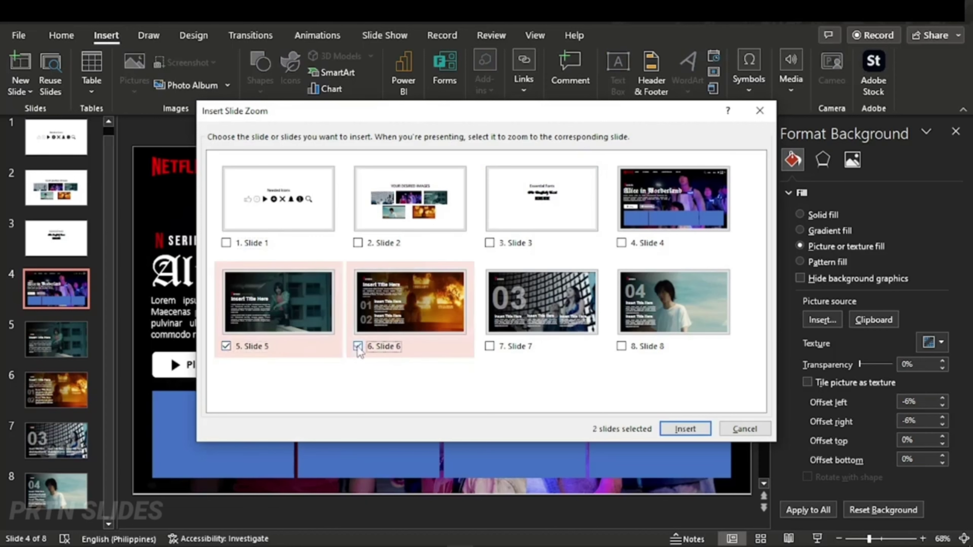
pyautogui.click(489, 346)
pyautogui.click(621, 346)
pyautogui.click(685, 428)
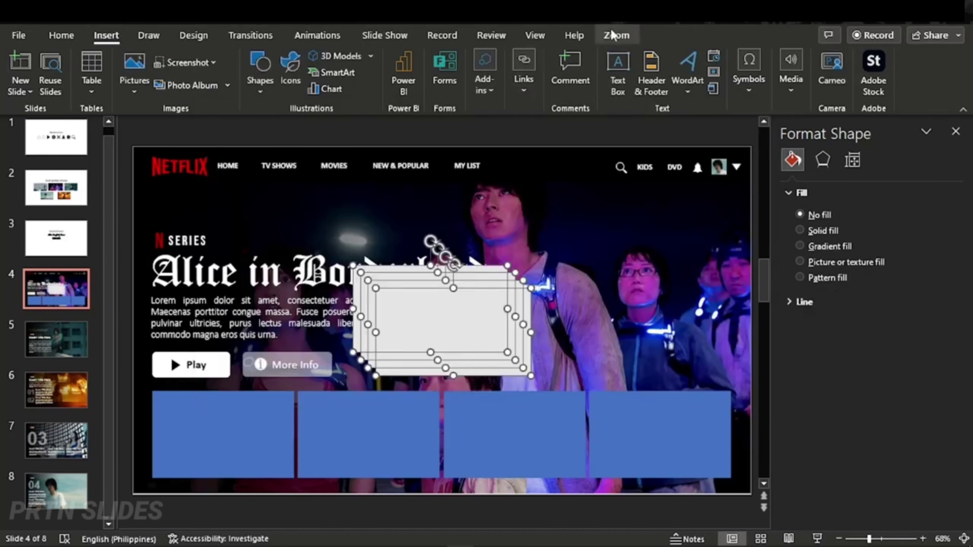
# Spread out the stacked zooms and place slide 5's zoom in the far-left blue slot
pyautogui.click(615, 35)
pyautogui.click(790, 56)
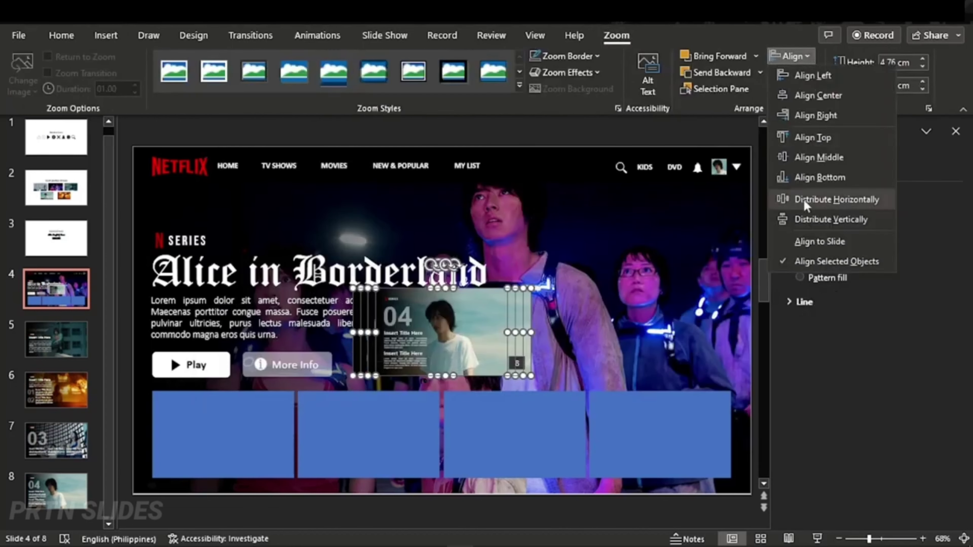
pyautogui.click(836, 199)
pyautogui.click(651, 365)
pyautogui.click(451, 334)
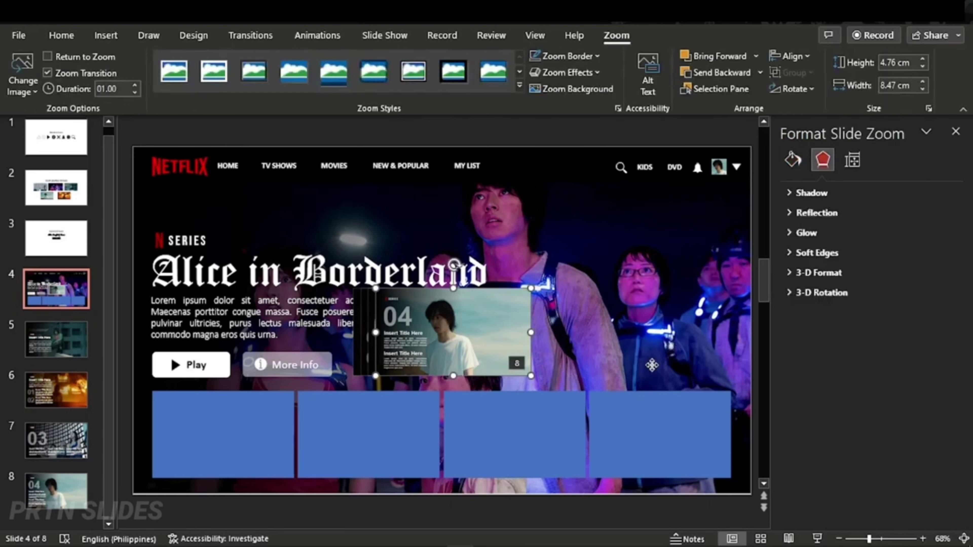
pyautogui.moveTo(651, 366); pyautogui.dragTo(651, 364)
pyautogui.moveTo(453, 333); pyautogui.dragTo(505, 362)
pyautogui.moveTo(398, 333); pyautogui.dragTo(290, 354)
pyautogui.moveTo(448, 337)
pyautogui.mouseDown()
pyautogui.moveTo(274, 337)
pyautogui.moveTo(293, 436)
pyautogui.mouseUp()
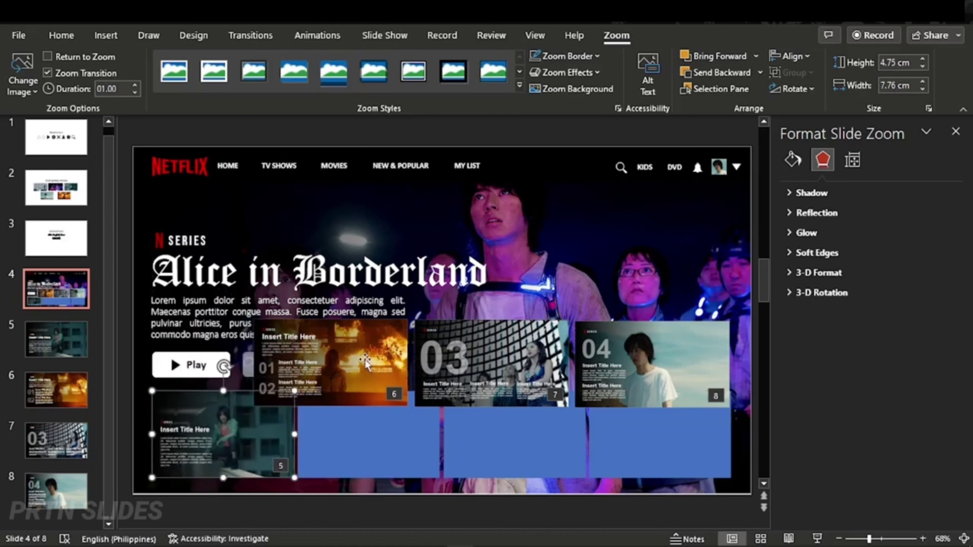
# Fit the slide 6, 7 and 8 zooms into the remaining three blue slots
pyautogui.moveTo(363, 359)
pyautogui.mouseDown()
pyautogui.moveTo(407, 431)
pyautogui.moveTo(440, 427)
pyautogui.mouseUp()
pyautogui.moveTo(373, 429); pyautogui.dragTo(373, 438)
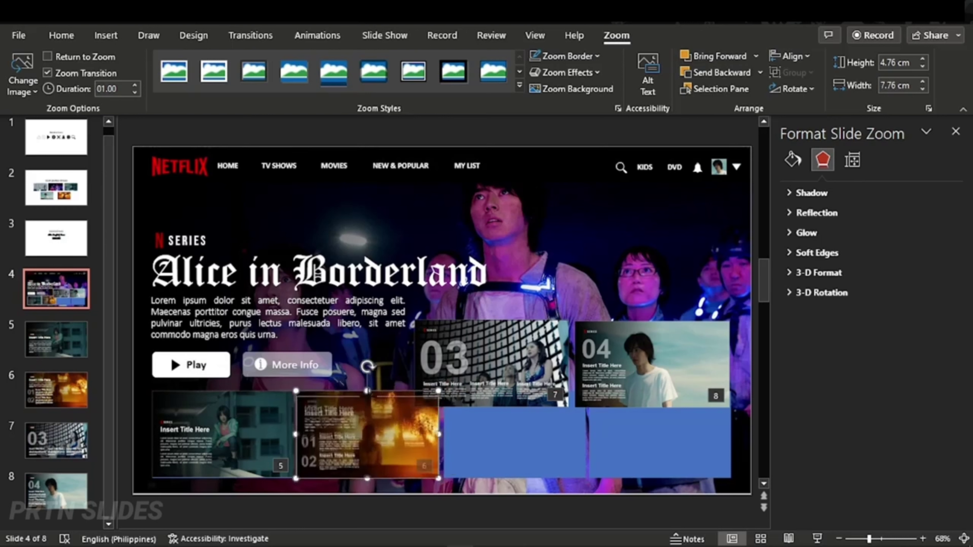
pyautogui.moveTo(484, 357); pyautogui.dragTo(513, 429)
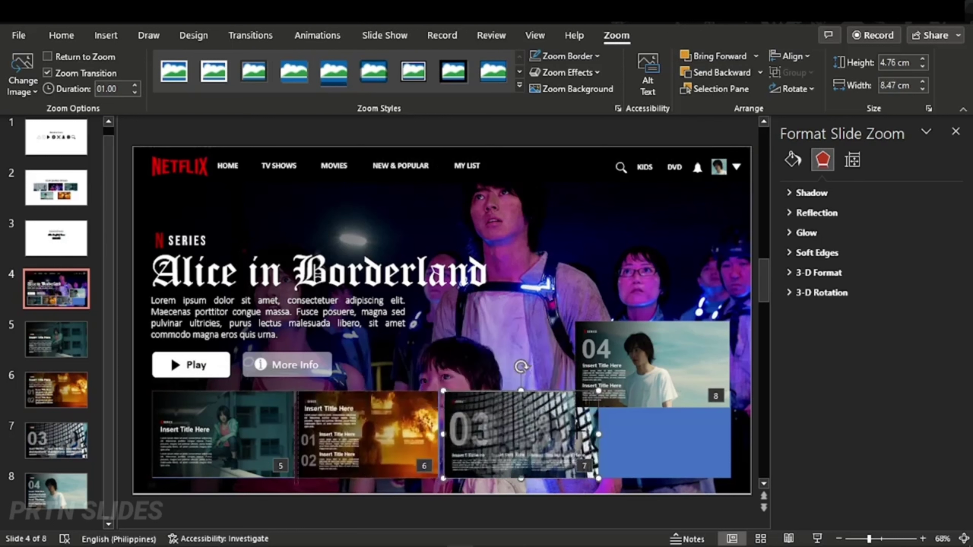
pyautogui.moveTo(599, 435); pyautogui.dragTo(585, 436)
pyautogui.moveTo(651, 364); pyautogui.dragTo(654, 433)
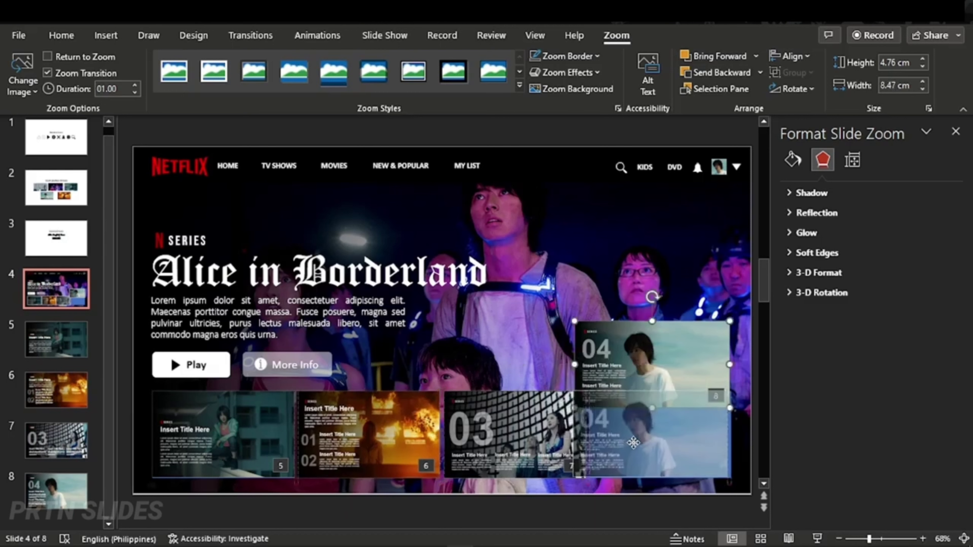
pyautogui.moveTo(576, 435)
pyautogui.mouseDown()
pyautogui.moveTo(600, 434)
pyautogui.moveTo(589, 435)
pyautogui.mouseUp()
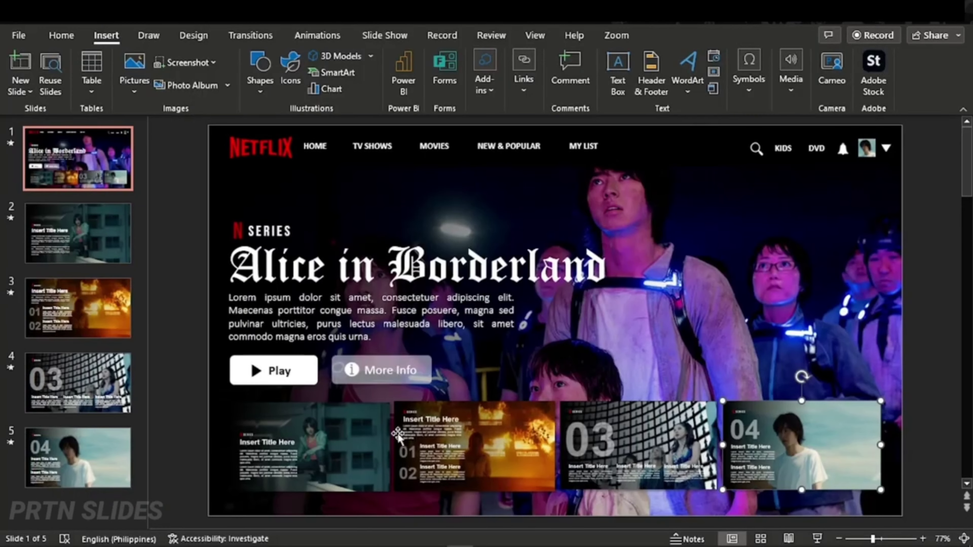
# Draw a small circled-cross button on slide 2 with 60% transparent white fill and near-black outline
pyautogui.click(106, 232)
pyautogui.click(264, 92)
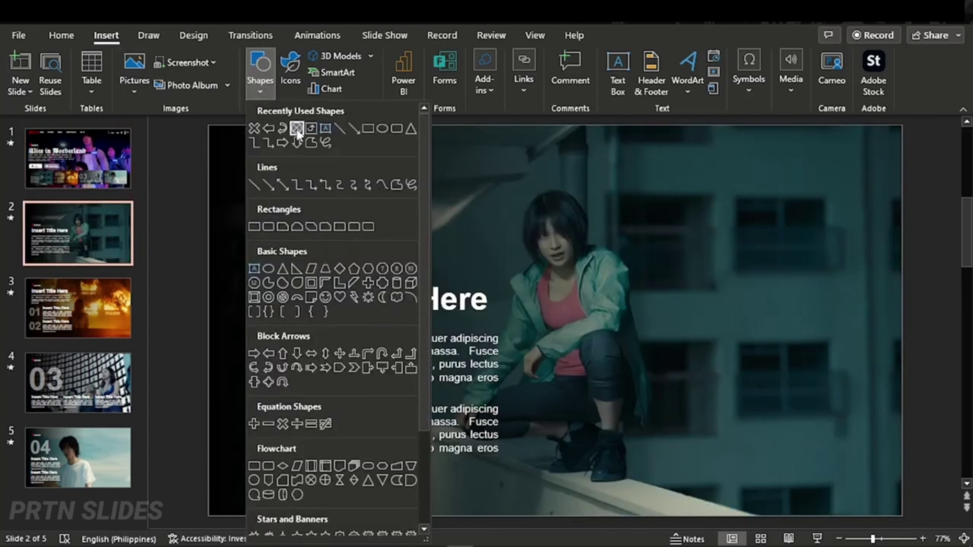
pyautogui.click(311, 480)
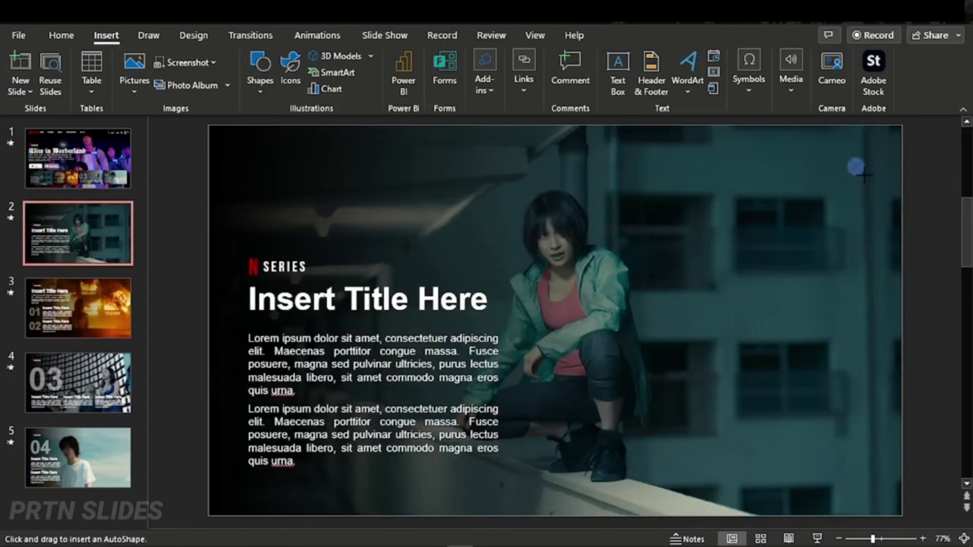
pyautogui.moveTo(866, 163); pyautogui.dragTo(870, 178)
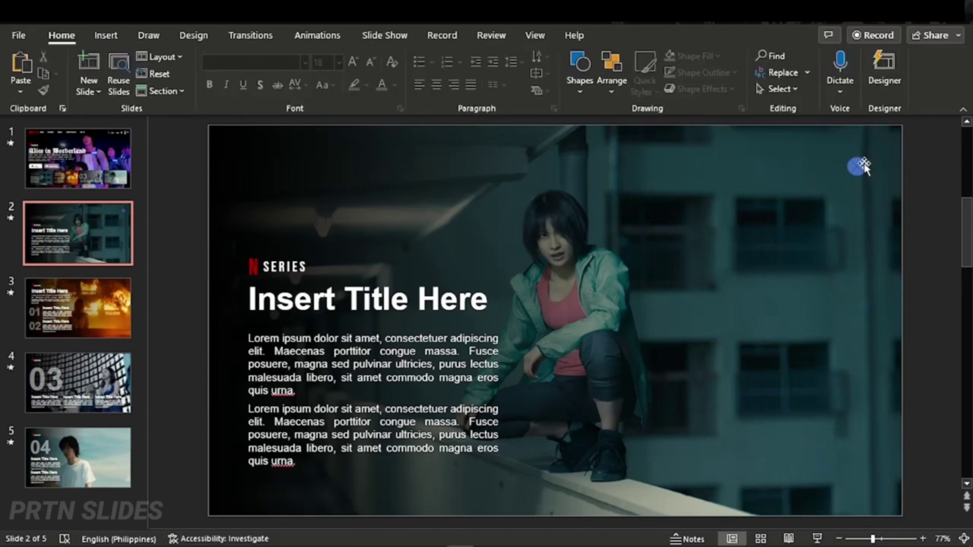
pyautogui.click(390, 56)
pyautogui.click(343, 93)
pyautogui.click(399, 72)
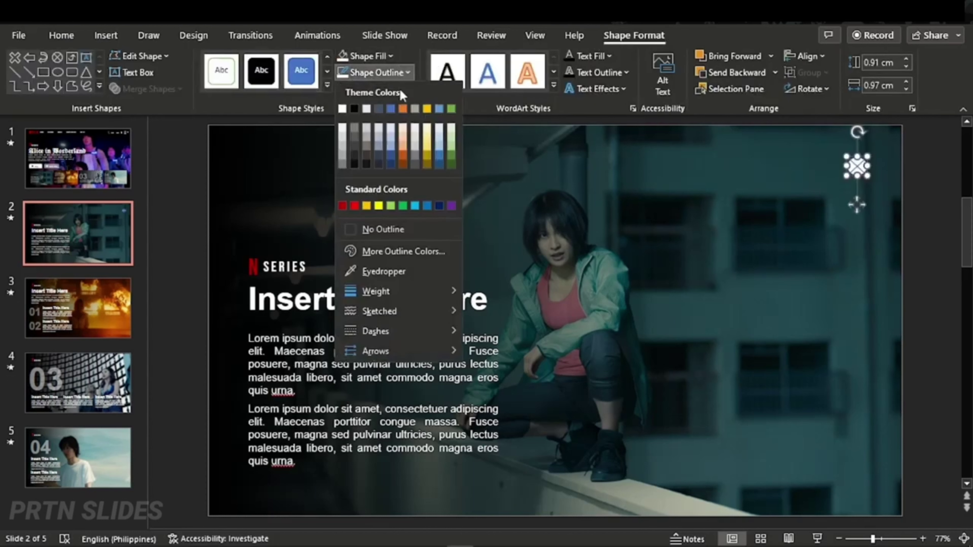
pyautogui.click(354, 164)
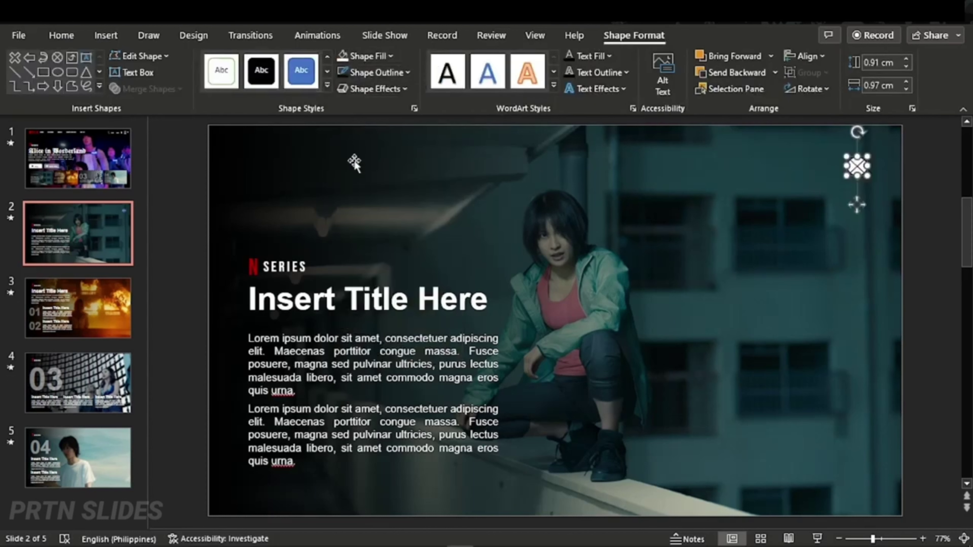
pyautogui.rightClick(857, 166)
pyautogui.click(788, 498)
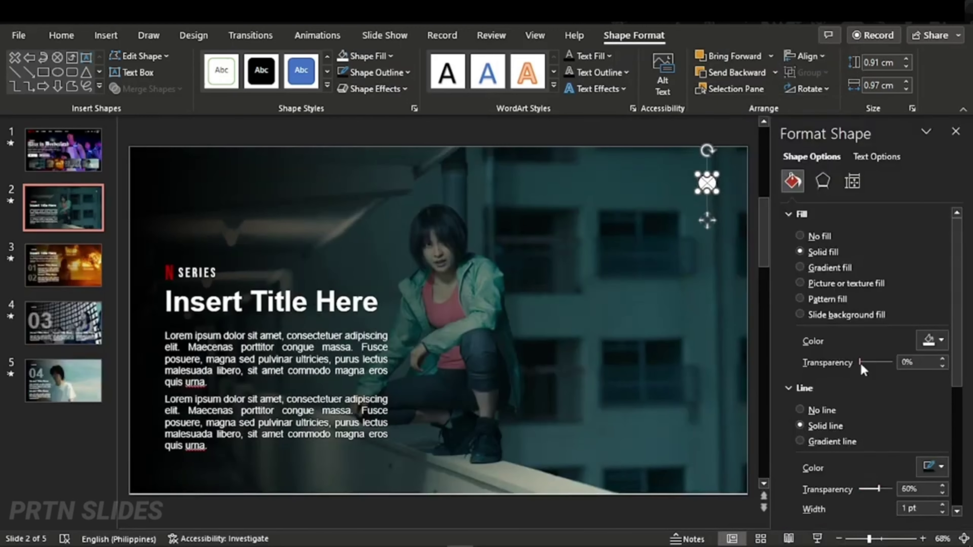
pyautogui.moveTo(860, 362); pyautogui.dragTo(879, 362)
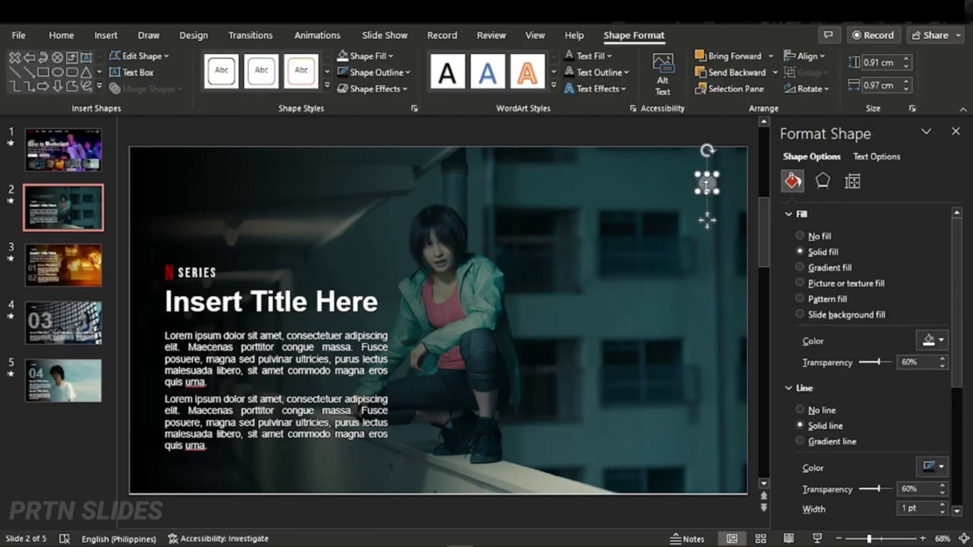
# Give the button a click action that hyperlinks to slide 1
pyautogui.click(106, 35)
pyautogui.click(524, 73)
pyautogui.click(580, 142)
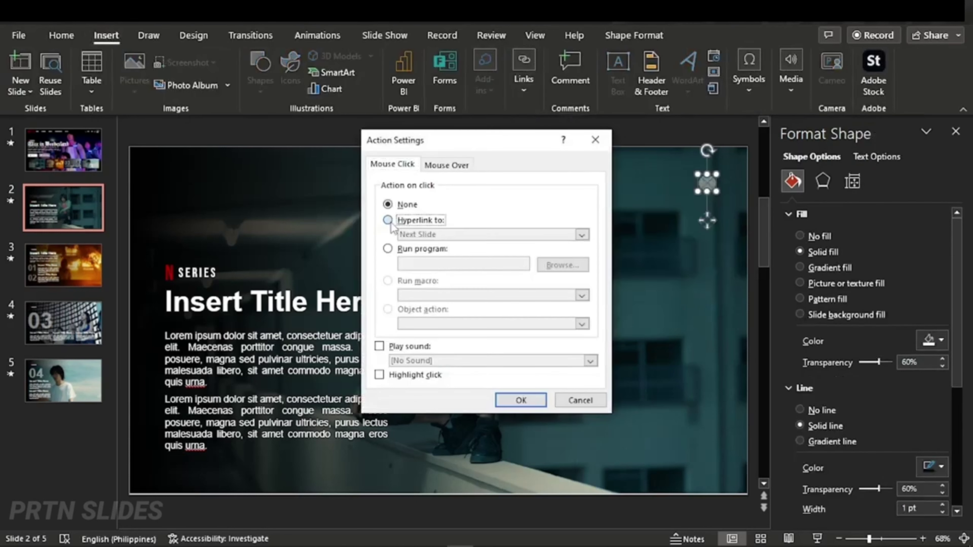
pyautogui.click(387, 219)
pyautogui.click(582, 234)
pyautogui.click(478, 344)
pyautogui.click(345, 211)
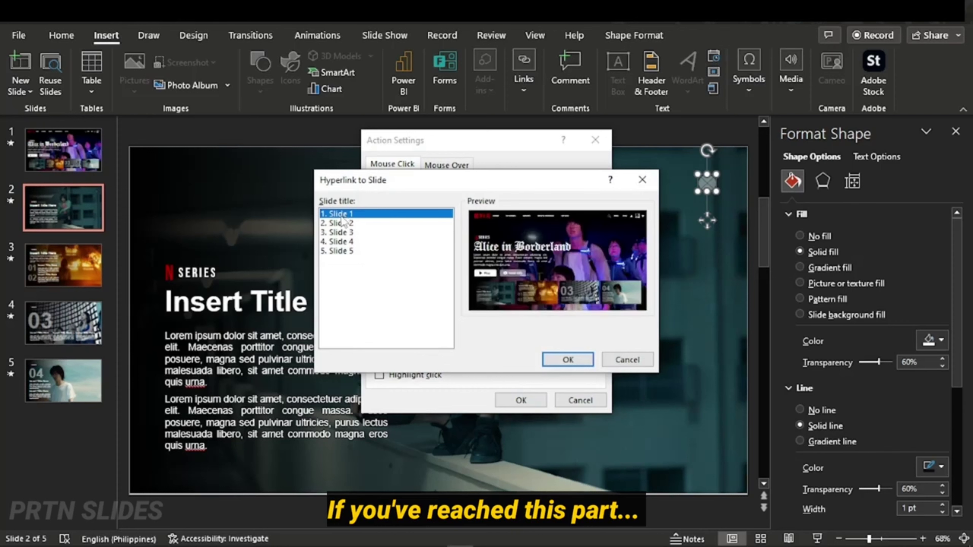
pyautogui.click(563, 359)
pyautogui.click(521, 400)
# Paste copies of the home button onto slides 3, 4 and 5, keeping source formatting
pyautogui.rightClick(705, 186)
pyautogui.press('Escape')
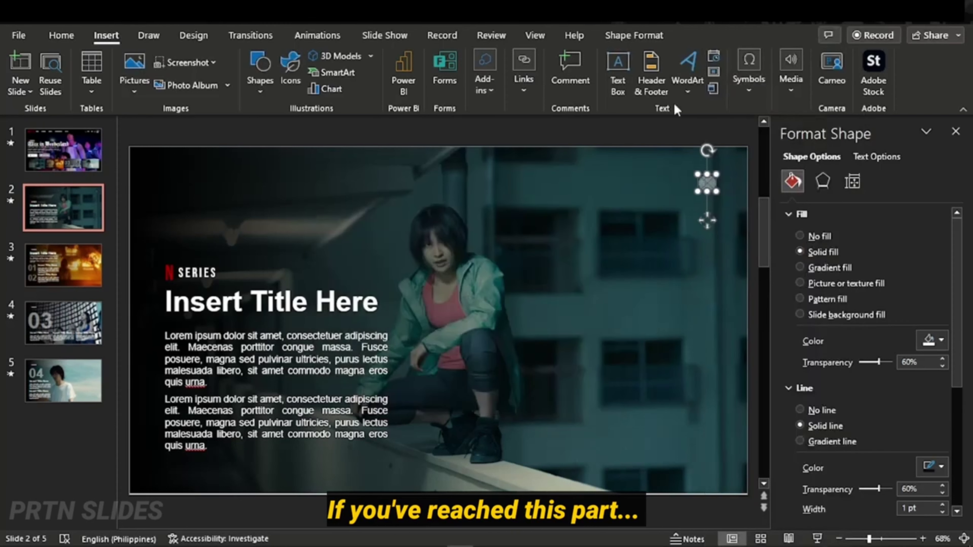
pyautogui.scroll(-1, 496, 217)
pyautogui.rightClick(674, 183)
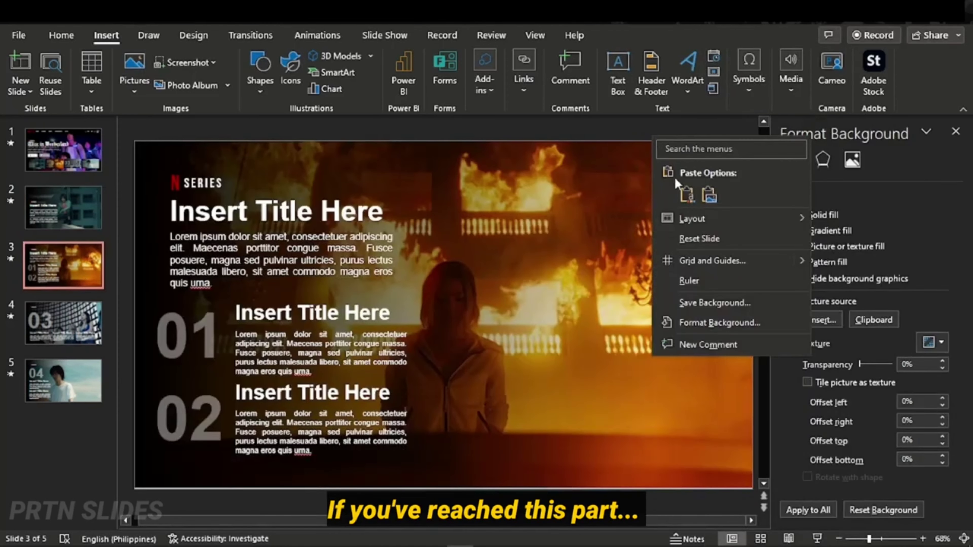
pyautogui.click(685, 195)
pyautogui.click(63, 323)
pyautogui.hotkey('ctrl', 'v')
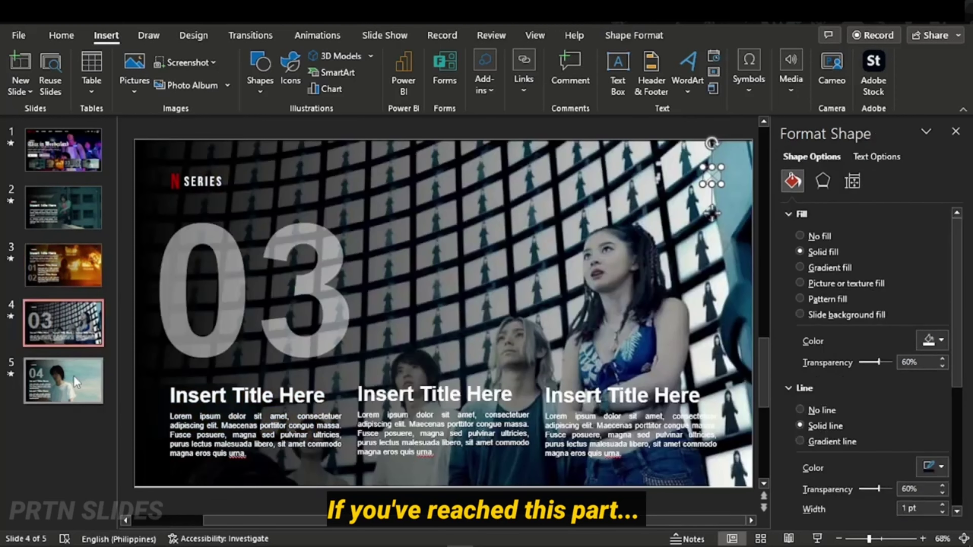
pyautogui.click(77, 381)
pyautogui.hotkey('ctrl', 'v')
pyautogui.click(294, 120)
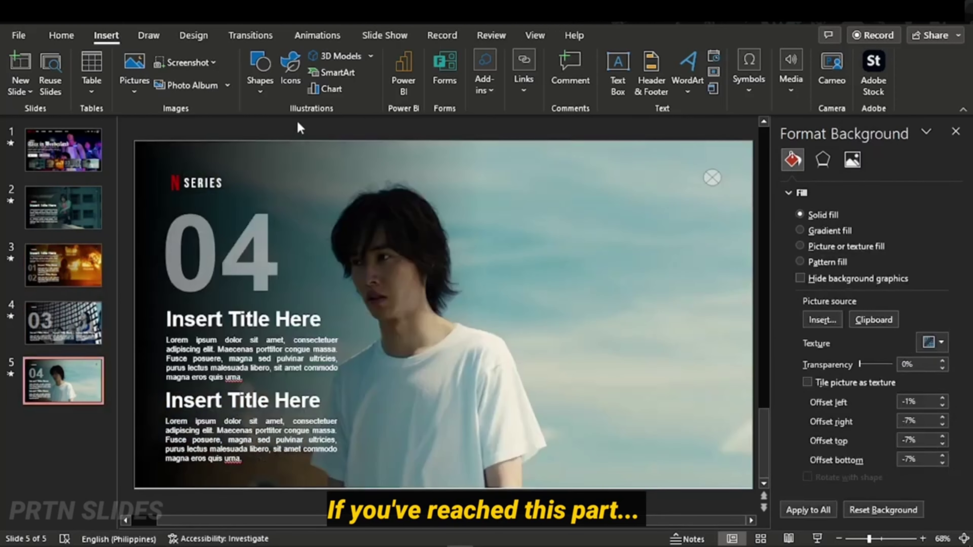
pyautogui.click(45, 152)
# Lower the thumbnail row slightly and add a text box reading 'Continue Watching'
pyautogui.click(236, 437)
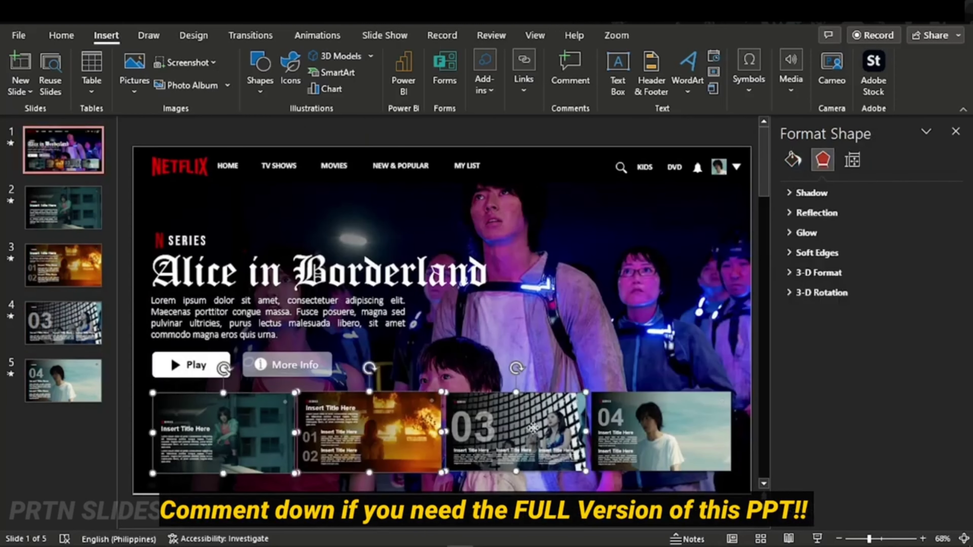
pyautogui.moveTo(649, 420); pyautogui.dragTo(648, 430)
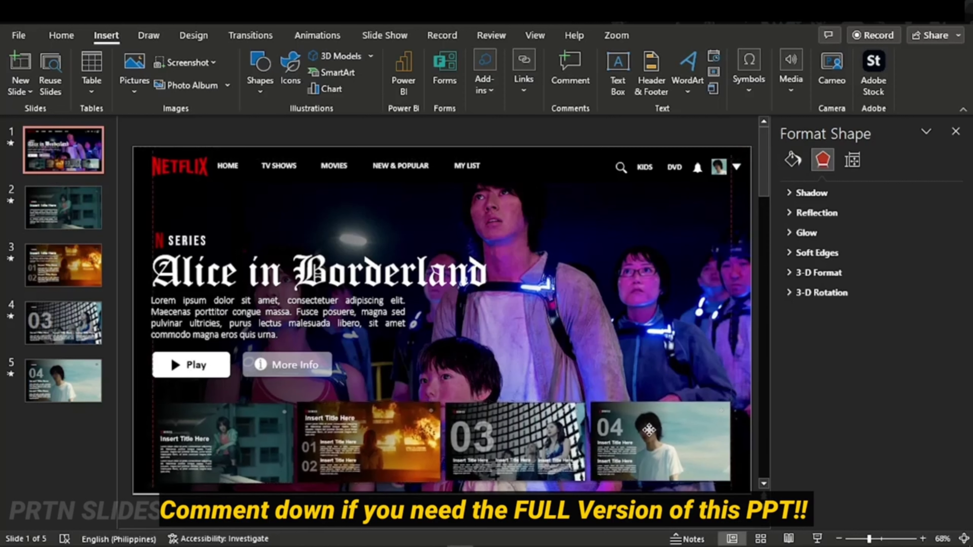
pyautogui.click(434, 124)
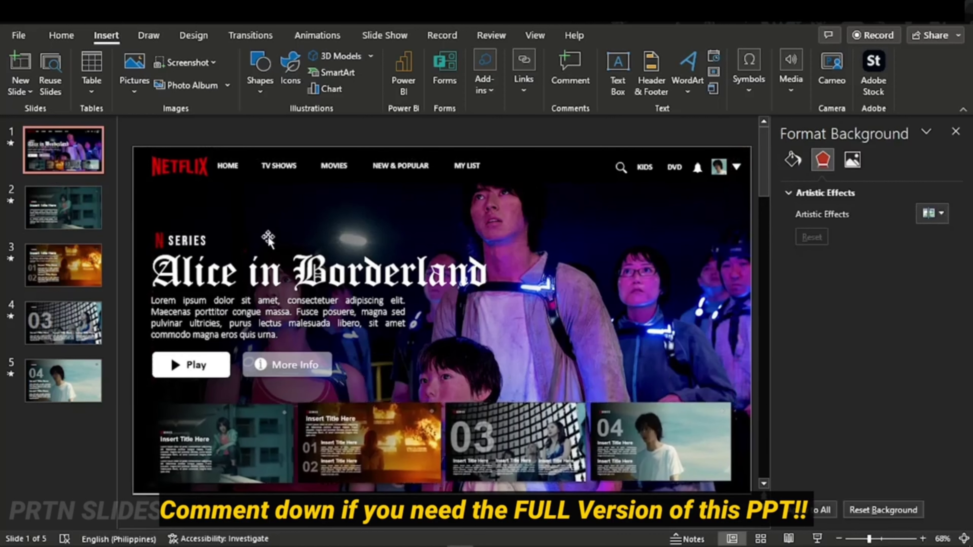
pyautogui.click(617, 72)
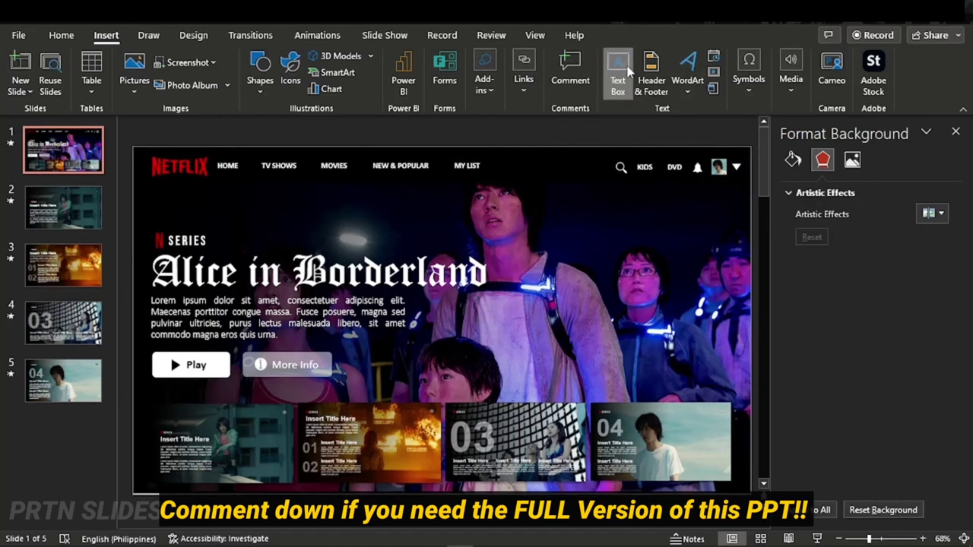
pyautogui.moveTo(511, 227); pyautogui.dragTo(723, 246)
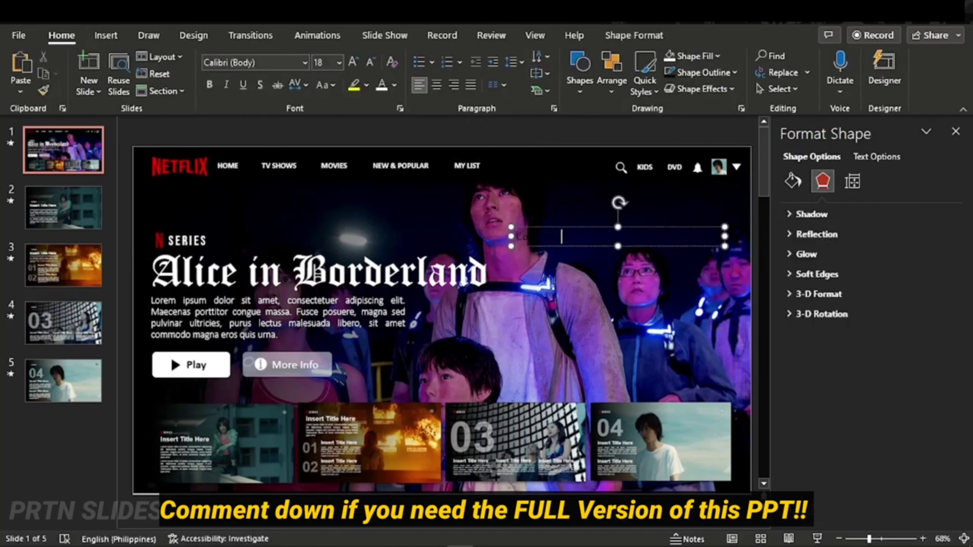
pyautogui.write('Continue Watching')
# Format the heading bold, Arial, size 16 and place it above the cards
pyautogui.hotkey('ctrl', 'a')
pyautogui.click(209, 85)
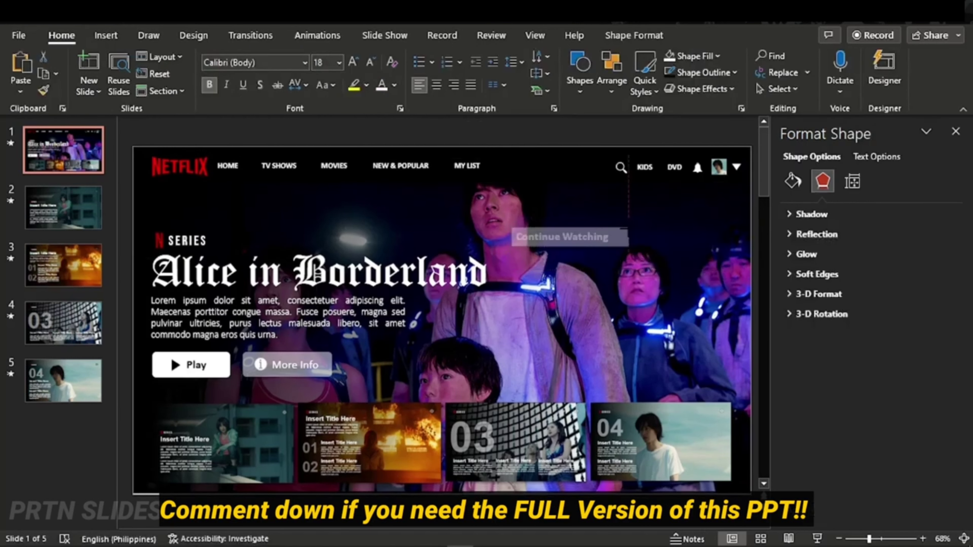
pyautogui.moveTo(563, 236)
pyautogui.mouseDown()
pyautogui.moveTo(201, 391)
pyautogui.moveTo(253, 400)
pyautogui.mouseUp()
pyautogui.click(353, 62)
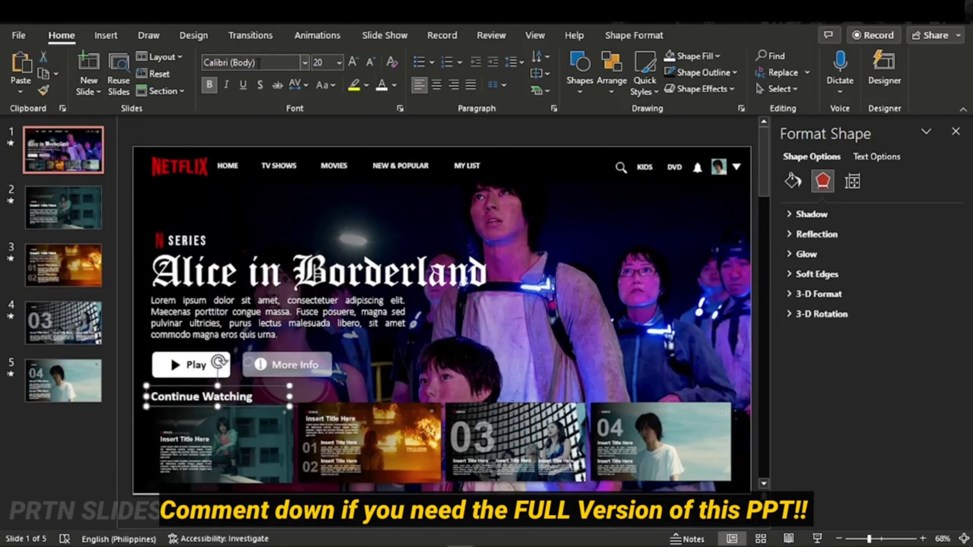
pyautogui.click(252, 62)
pyautogui.write('Arial')
pyautogui.press('Return')
pyautogui.click(370, 62)
pyautogui.click(370, 62)
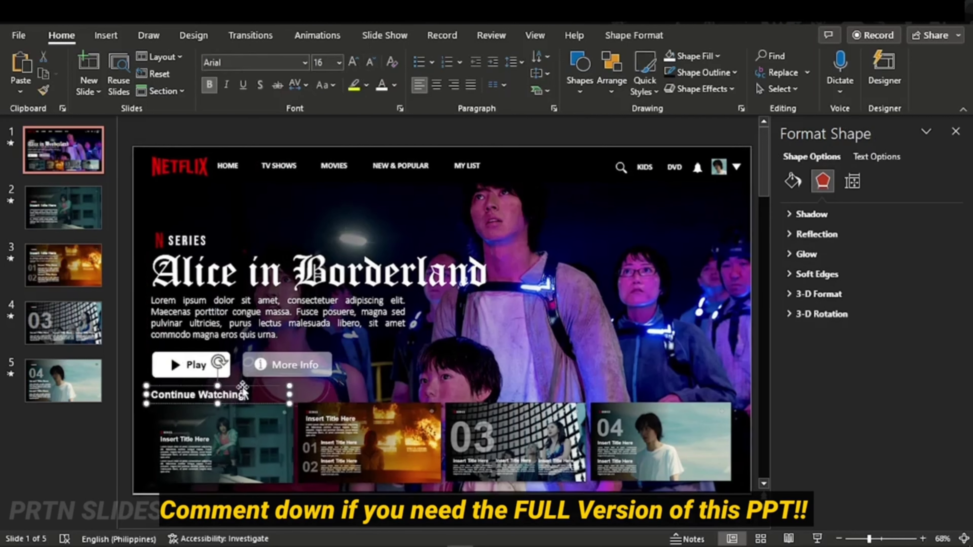
pyautogui.moveTo(242, 387); pyautogui.dragTo(244, 388)
# Fine-tune the layout: shift the thumbnail row, raise the title group, nudge the heading
pyautogui.click(222, 440)
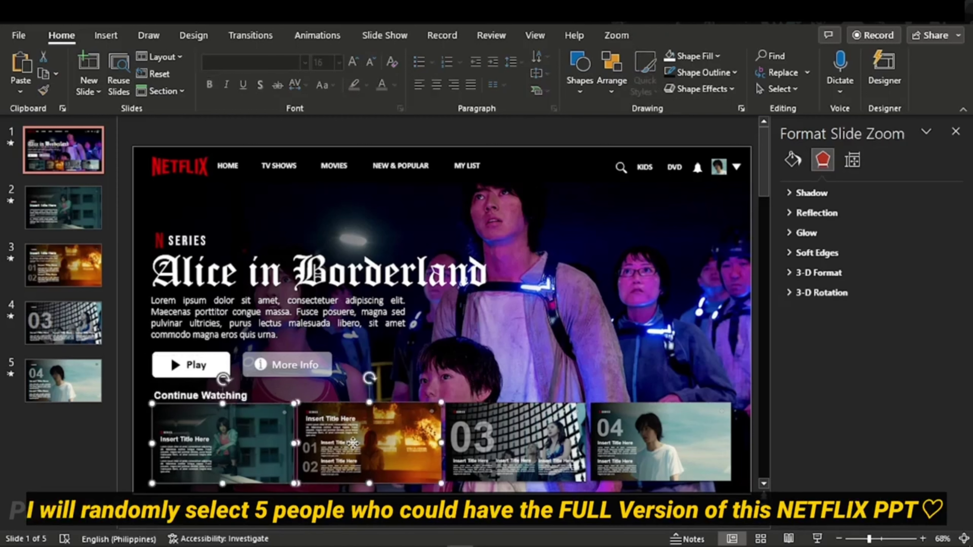
pyautogui.moveTo(662, 437); pyautogui.dragTo(662, 439)
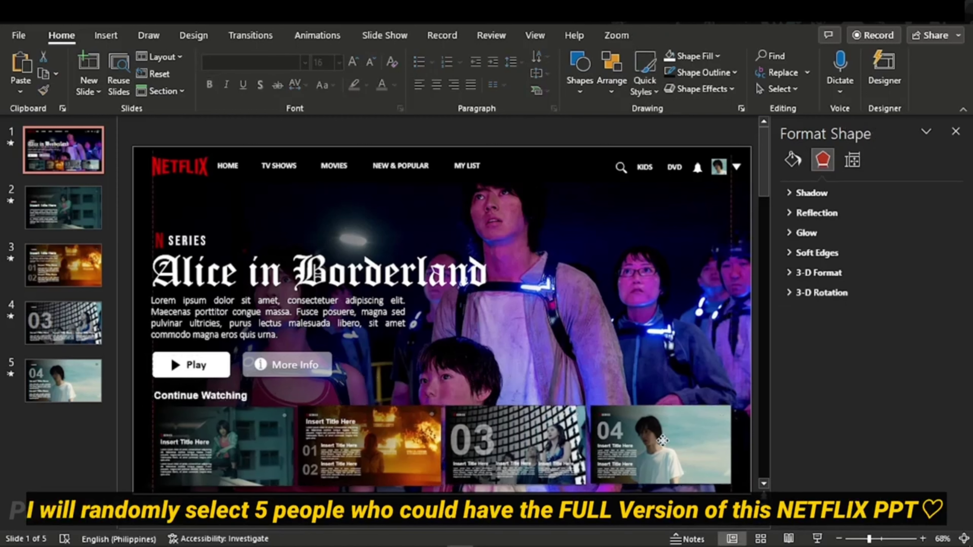
pyautogui.click(184, 238)
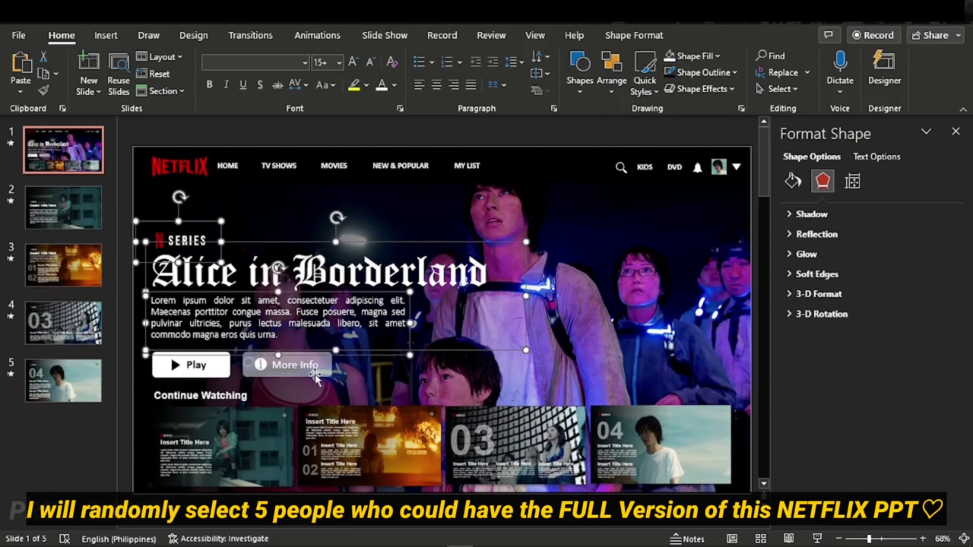
pyautogui.moveTo(313, 239); pyautogui.dragTo(315, 230)
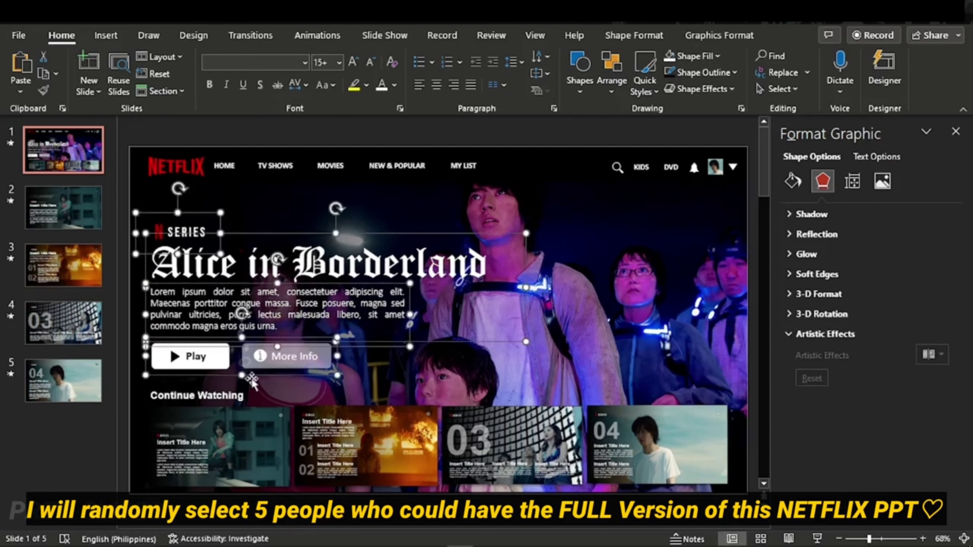
pyautogui.click(245, 389)
pyautogui.moveTo(248, 385); pyautogui.dragTo(247, 386)
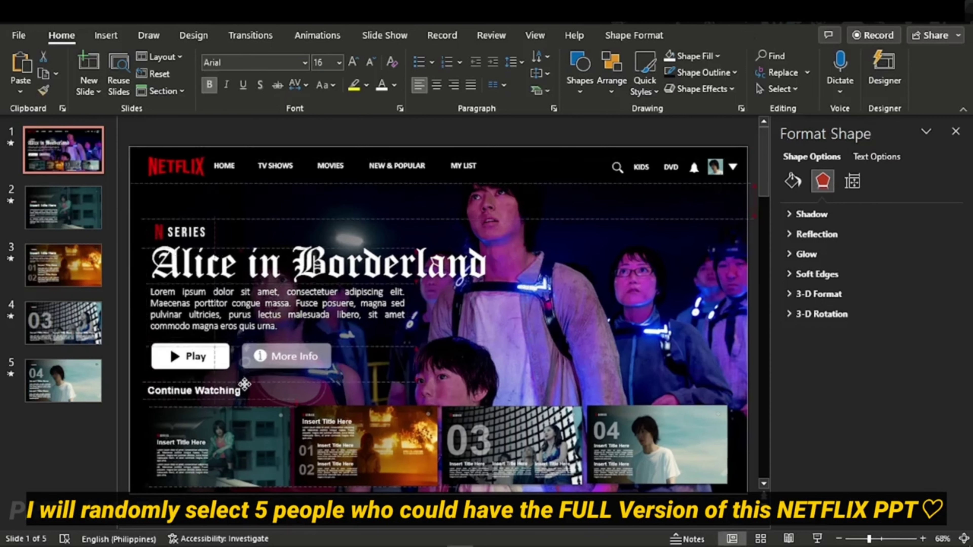
pyautogui.click(291, 438)
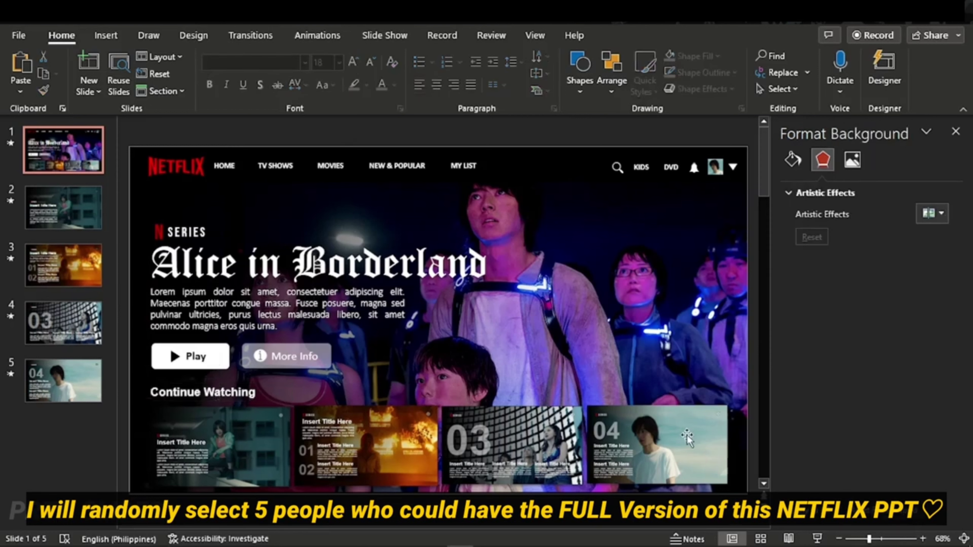
# Give the navigation bar group a Fade entrance set to start After Previous
pyautogui.click(317, 35)
pyautogui.click(685, 57)
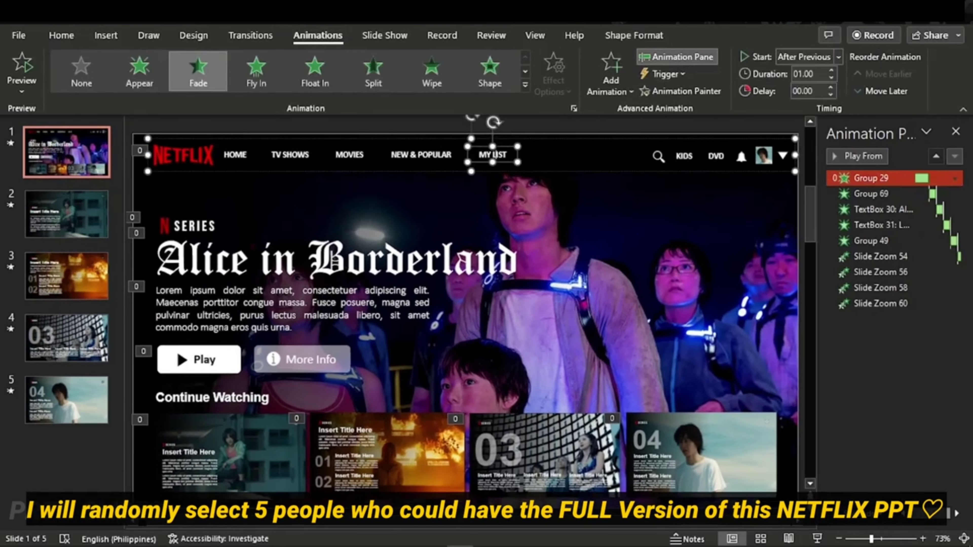
pyautogui.click(494, 153)
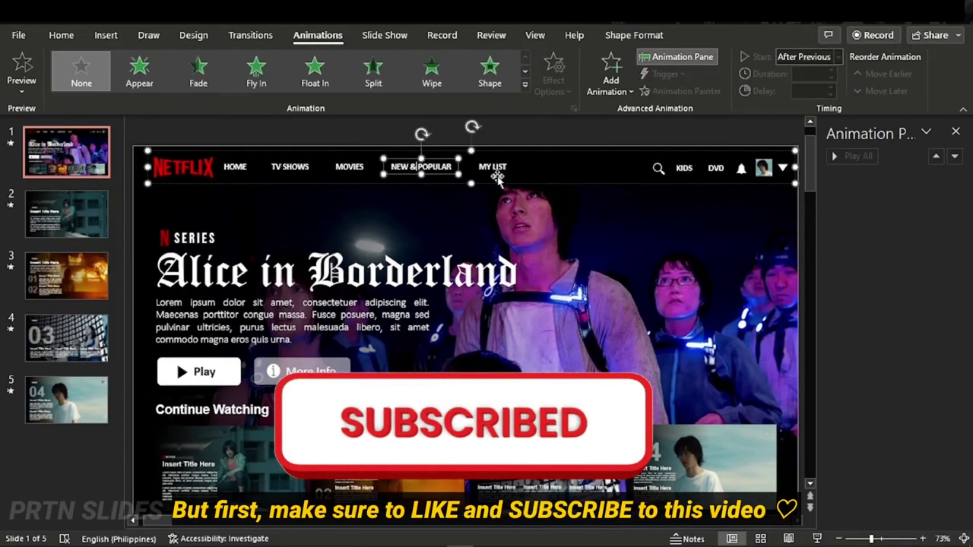
pyautogui.click(198, 71)
pyautogui.click(830, 71)
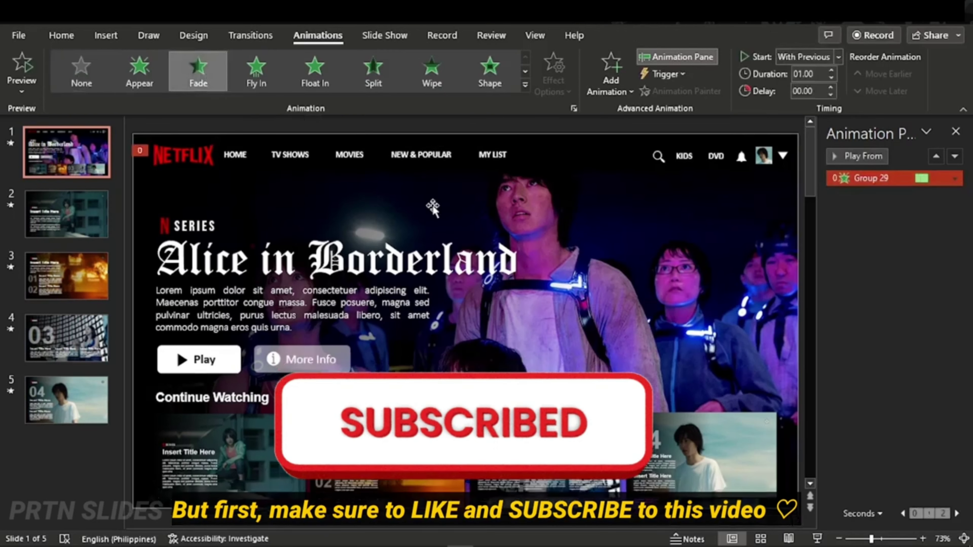
pyautogui.click(954, 256)
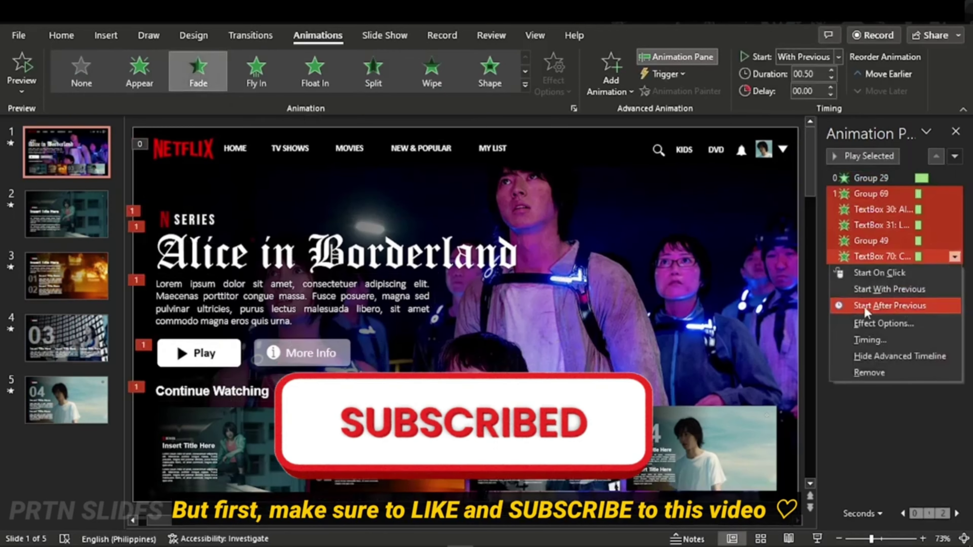
pyautogui.click(862, 365)
# Give the four Continue Watching cards a Float In entrance starting After Previous
pyautogui.moveTo(146, 400); pyautogui.dragTo(788, 498)
pyautogui.click(315, 70)
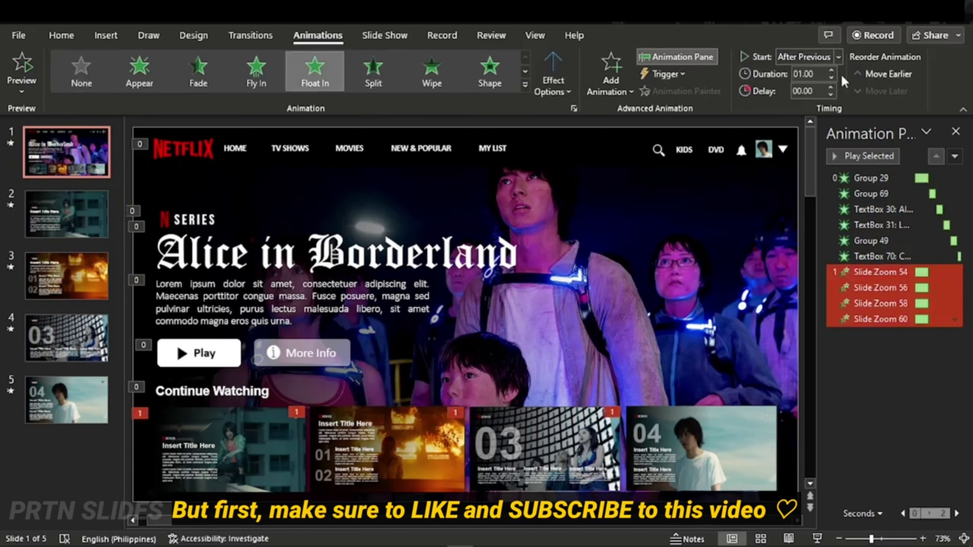
pyautogui.click(954, 302)
pyautogui.click(862, 367)
pyautogui.click(67, 215)
pyautogui.keyDown('shift'); pyautogui.click(82, 395); pyautogui.keyUp('shift')
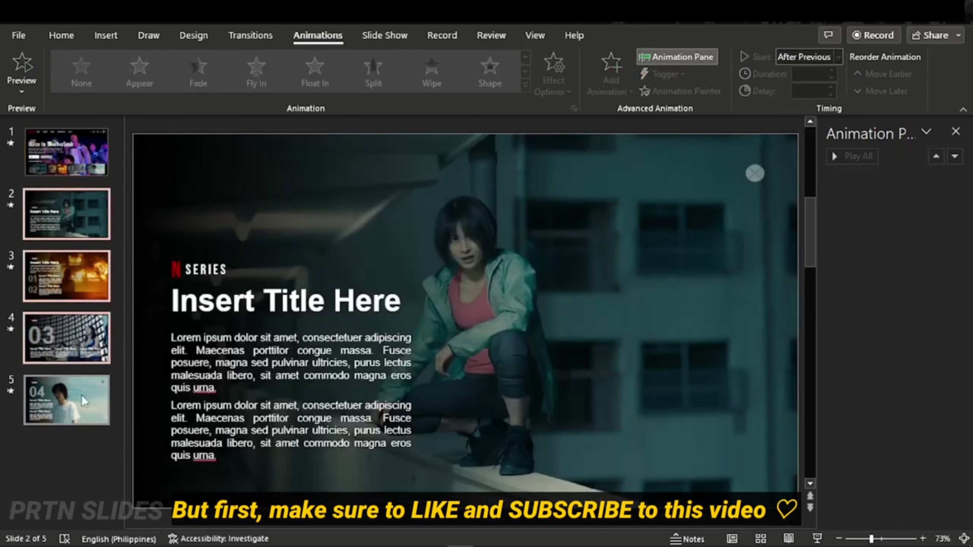
pyautogui.click(251, 35)
# Apply Morph to the selected slides 2–5 and close the Animation Pane
pyautogui.click(133, 58)
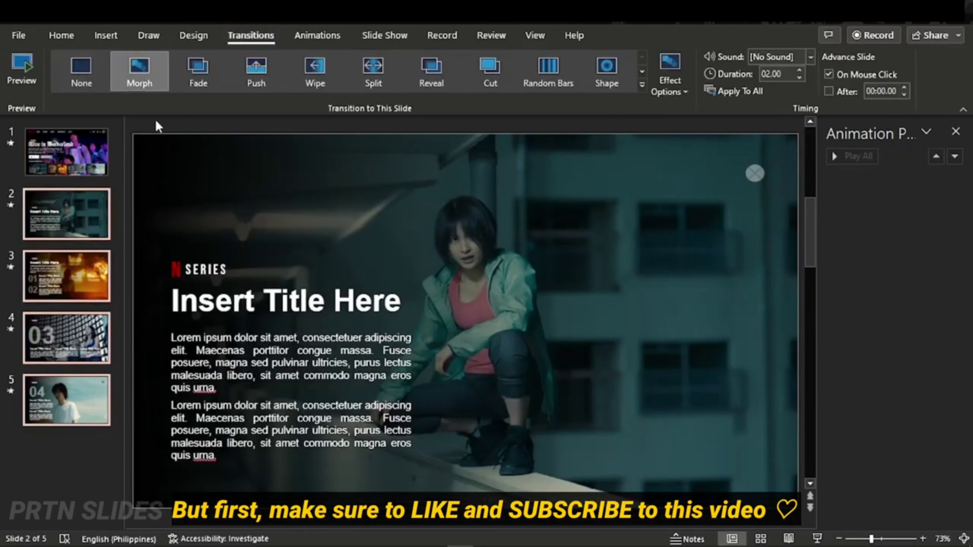
pyautogui.click(65, 460)
pyautogui.click(69, 152)
pyautogui.click(955, 131)
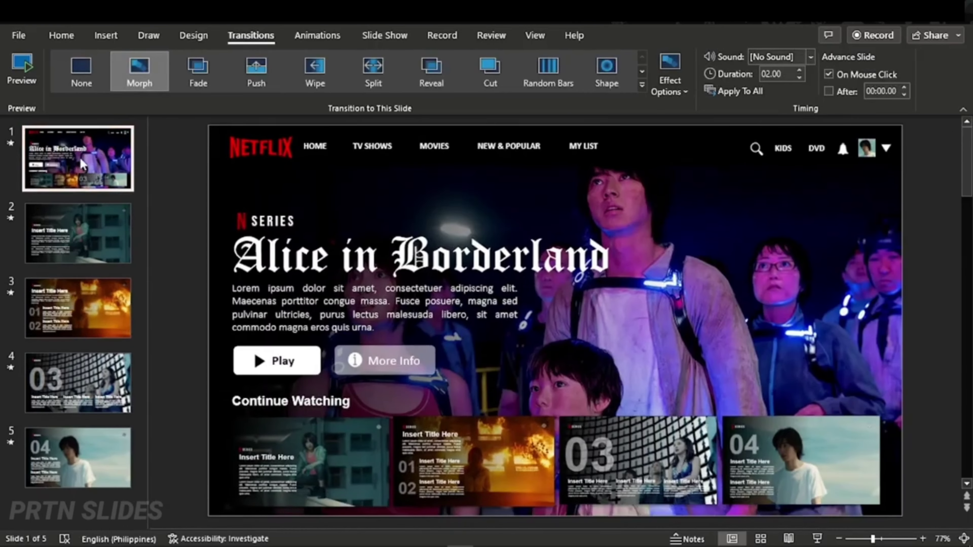
# Step through slides 2 to 5 and back to the title slide to check the morphs
pyautogui.click(76, 233)
pyautogui.click(93, 303)
pyautogui.click(91, 379)
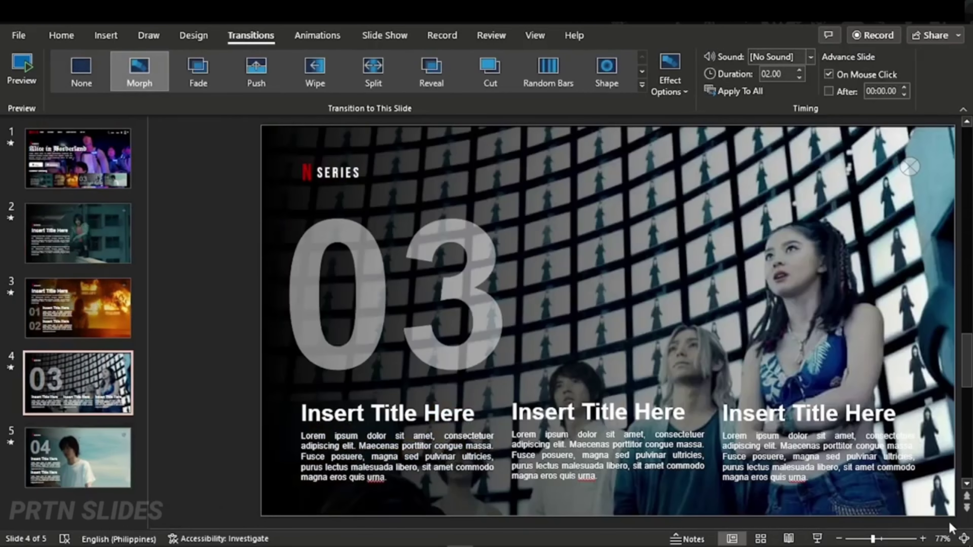
pyautogui.click(93, 444)
pyautogui.click(99, 383)
pyautogui.click(107, 307)
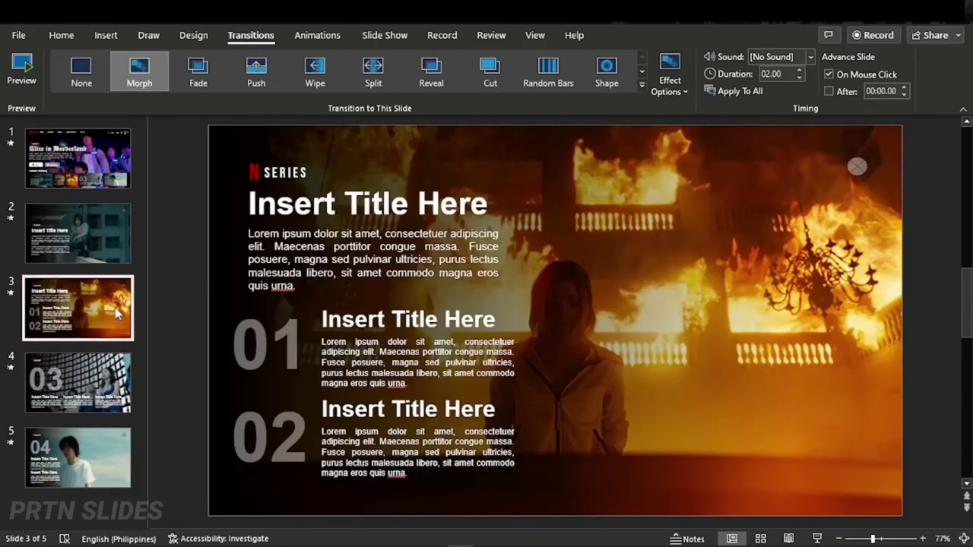
pyautogui.click(100, 234)
pyautogui.click(102, 165)
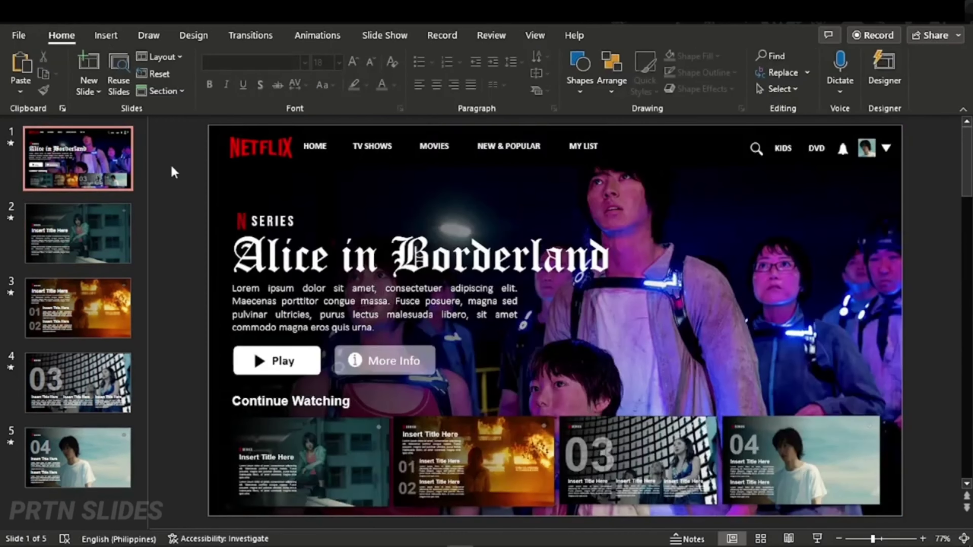
# Play the slideshow, open the first card, advance to slides 03 and 04, then click X home
pyautogui.click(817, 538)
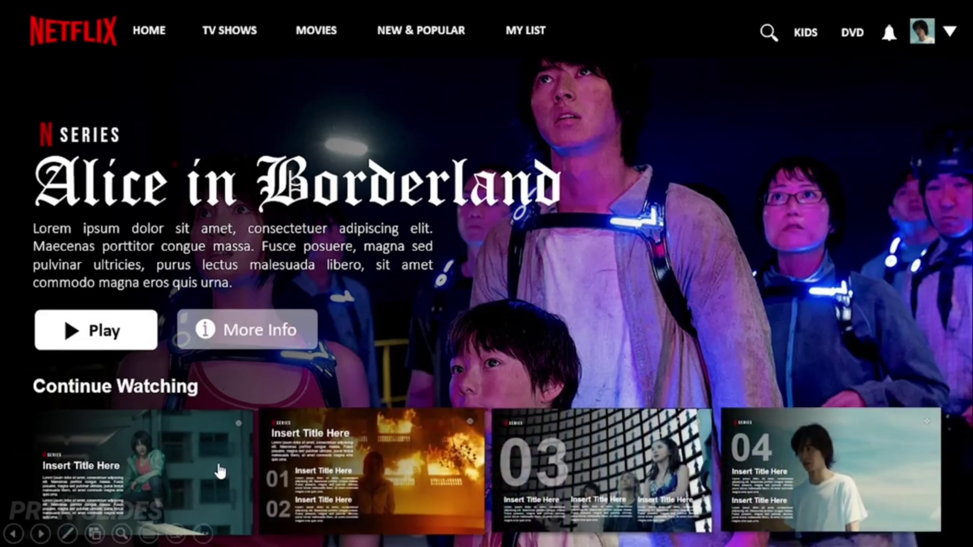
pyautogui.click(192, 463)
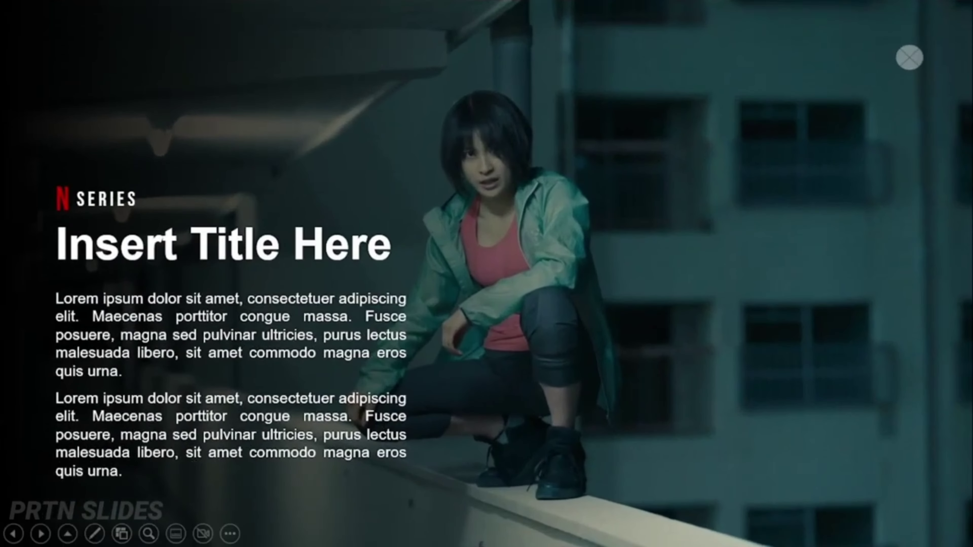
pyautogui.press('Right')
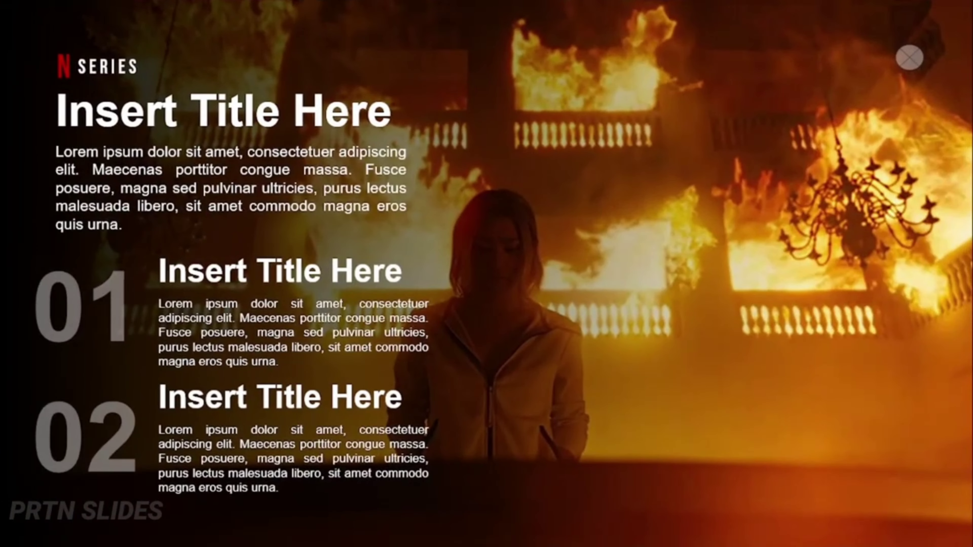
pyautogui.press('Right')
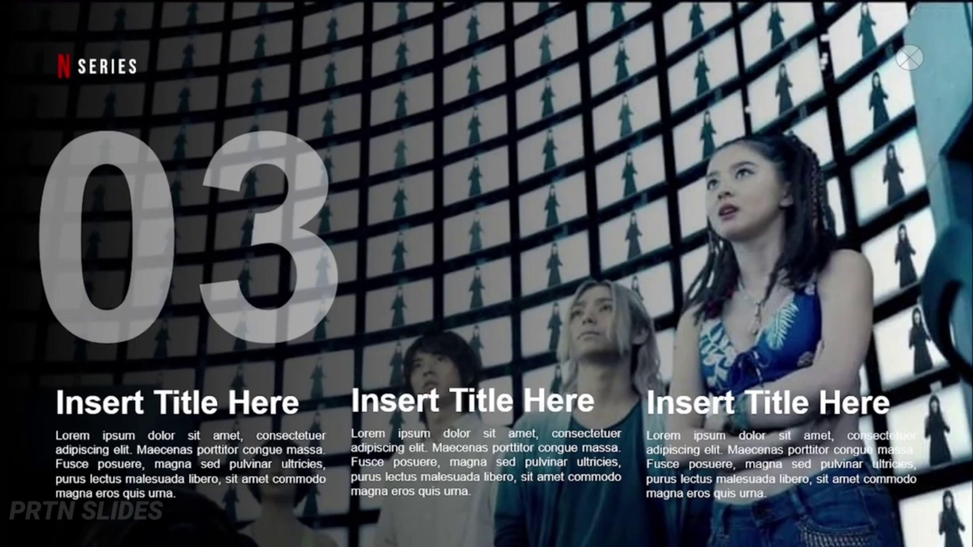
pyautogui.press('Right')
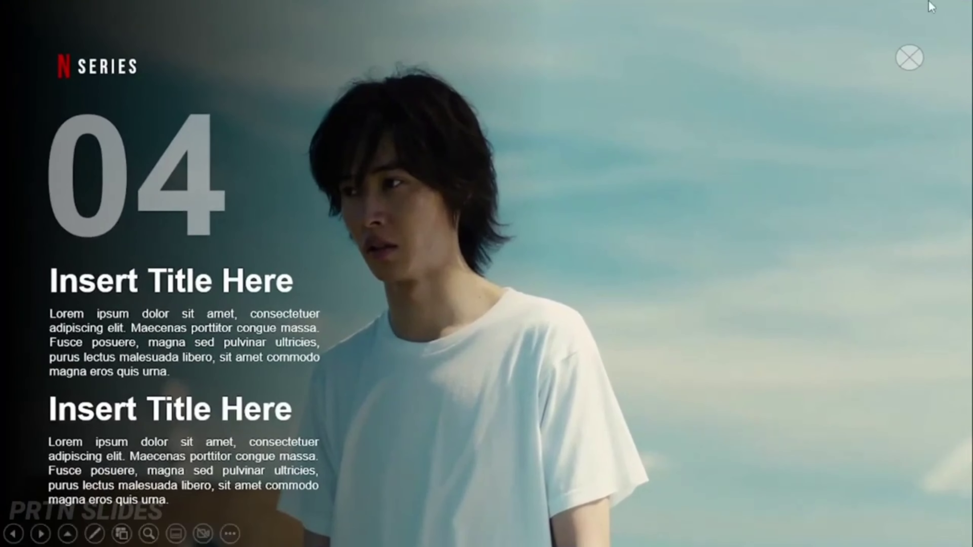
pyautogui.click(909, 66)
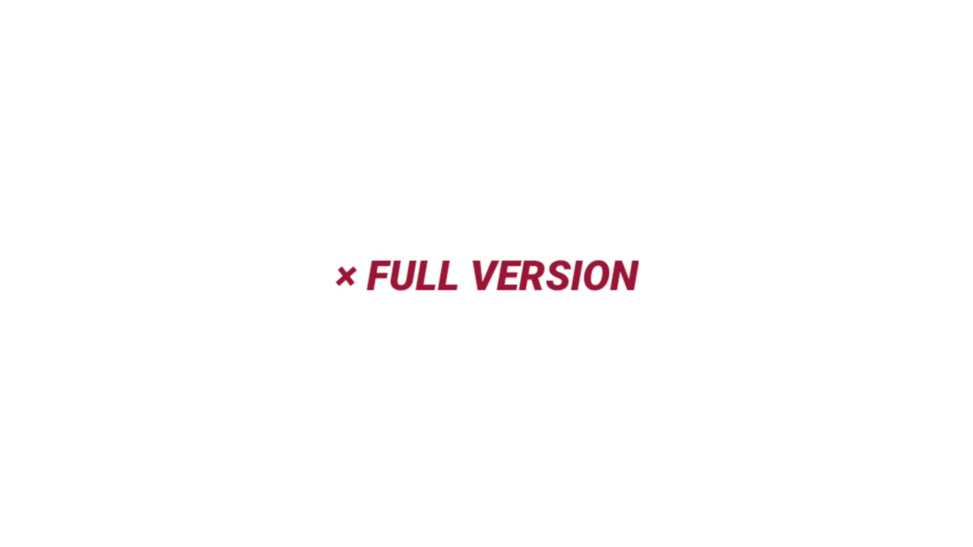
# Scroll the thumbnail pane back to slide 1 and start Slide Show From Beginning
pyautogui.moveTo(139, 163); pyautogui.dragTo(142, 449)
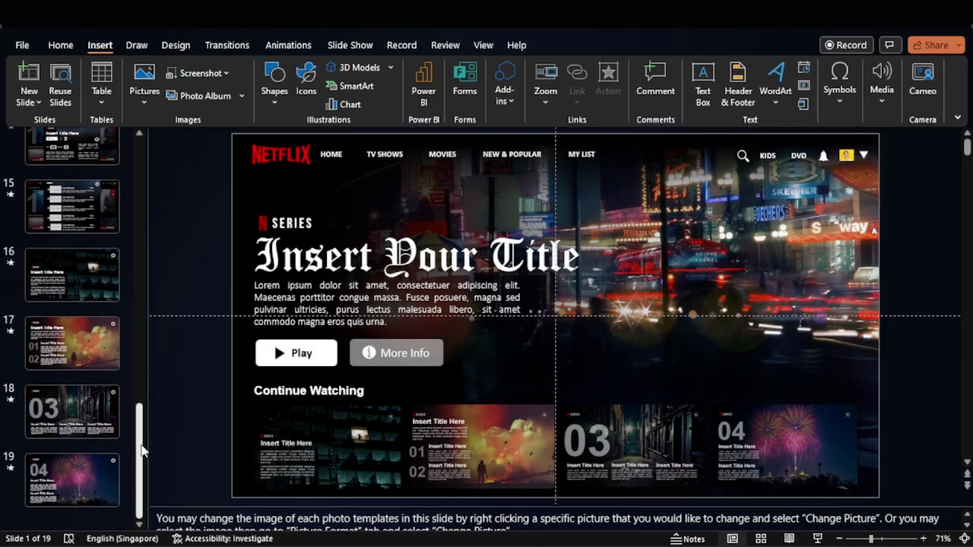
pyautogui.moveTo(142, 450); pyautogui.dragTo(154, 134)
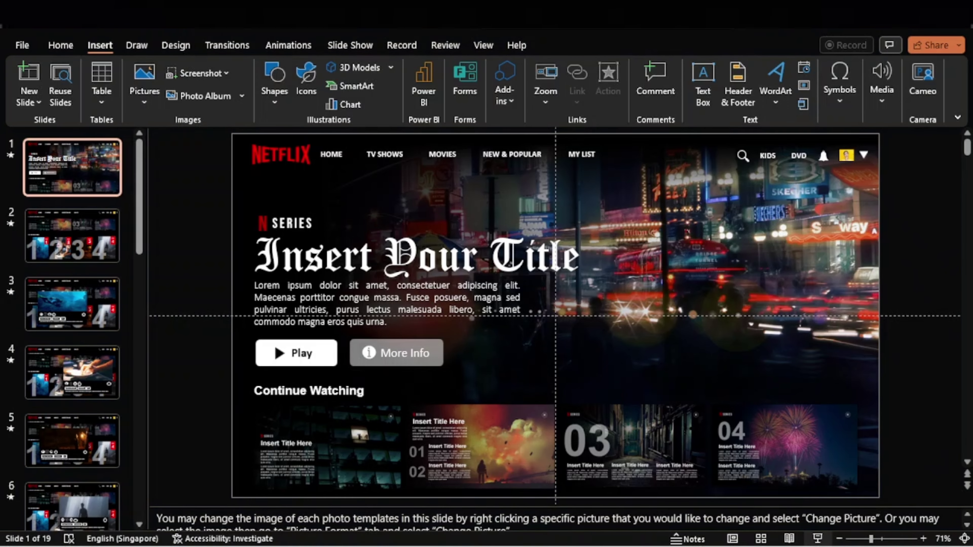
pyautogui.click(817, 538)
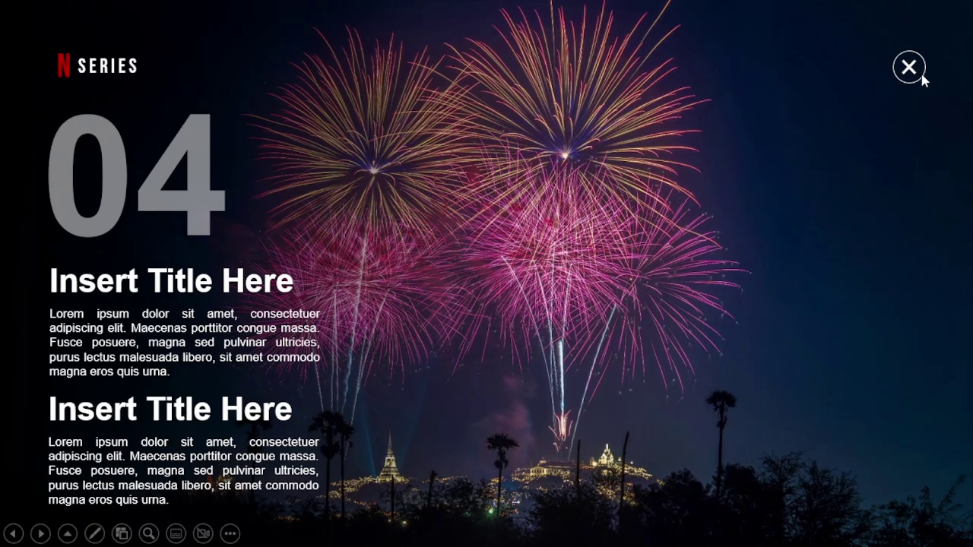
# Click the X button on the fireworks 04 slide to jump back to slide 1
pyautogui.click(909, 68)
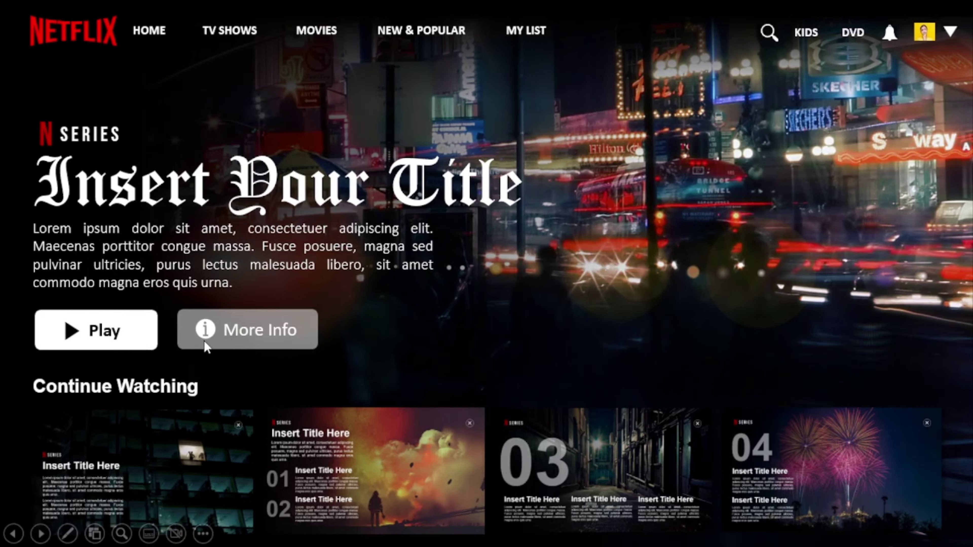
# Open and close each of the four Top 4 Movies popups, then advance to Watch More Here
pyautogui.click(266, 350)
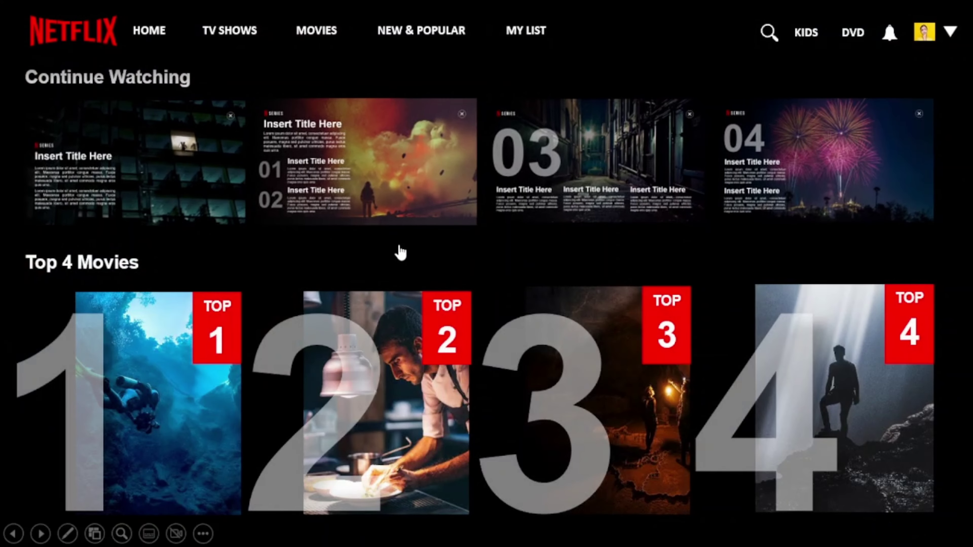
pyautogui.click(135, 406)
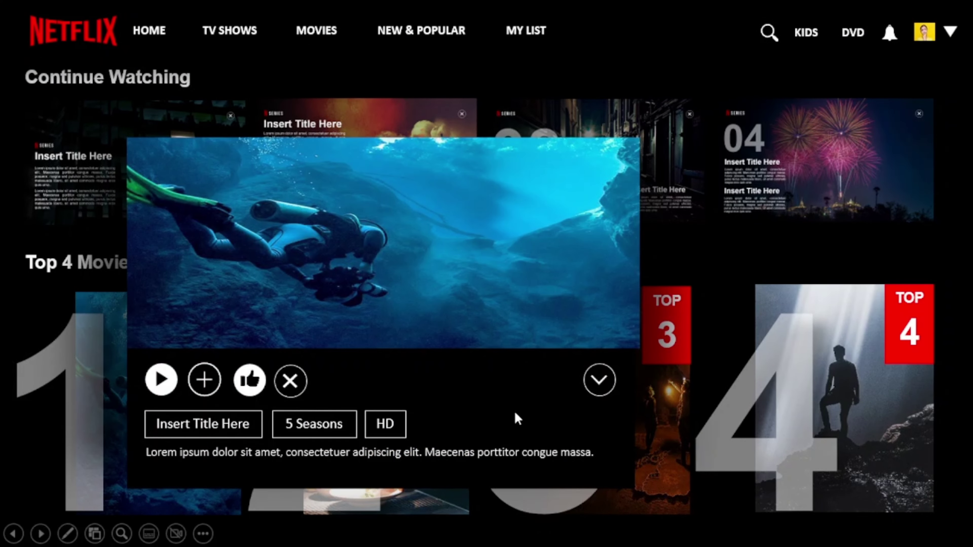
pyautogui.click(645, 403)
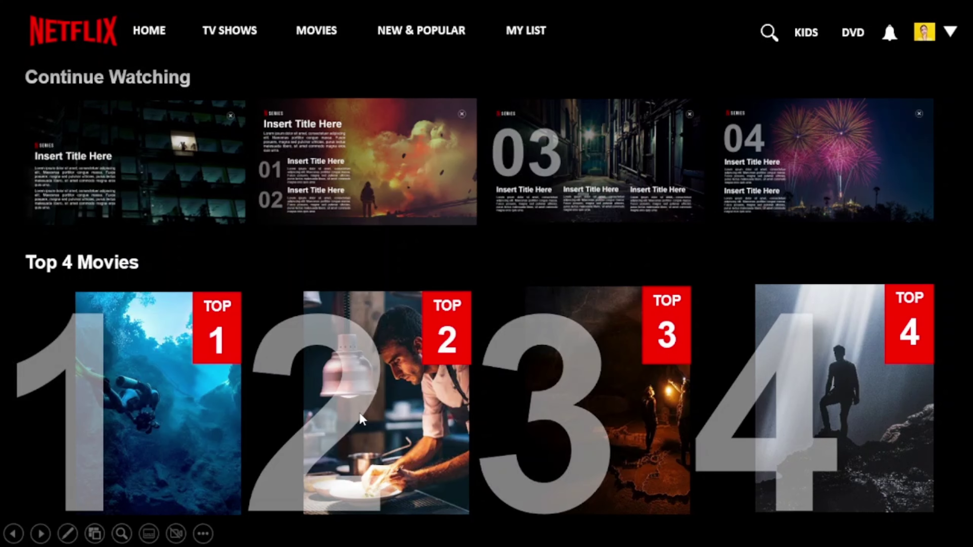
pyautogui.click(374, 409)
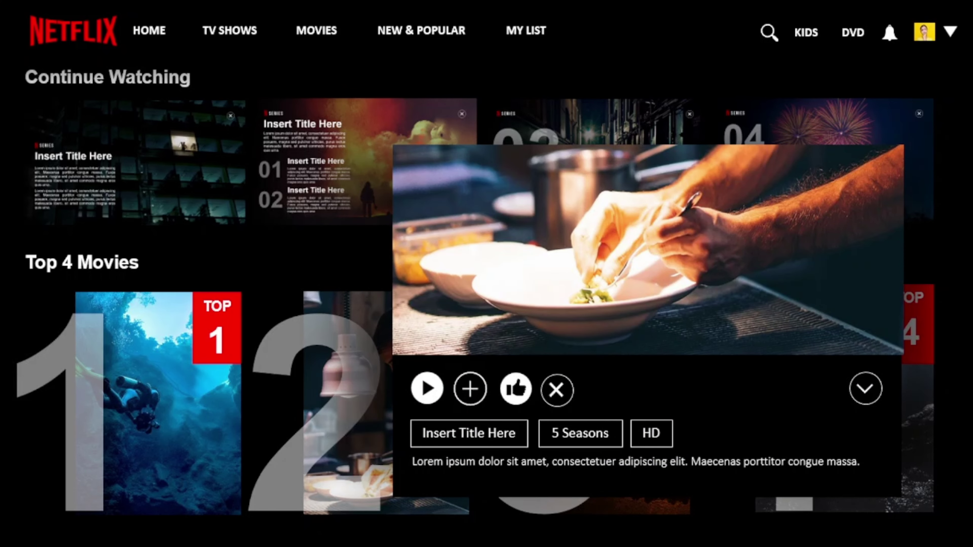
pyautogui.click(907, 351)
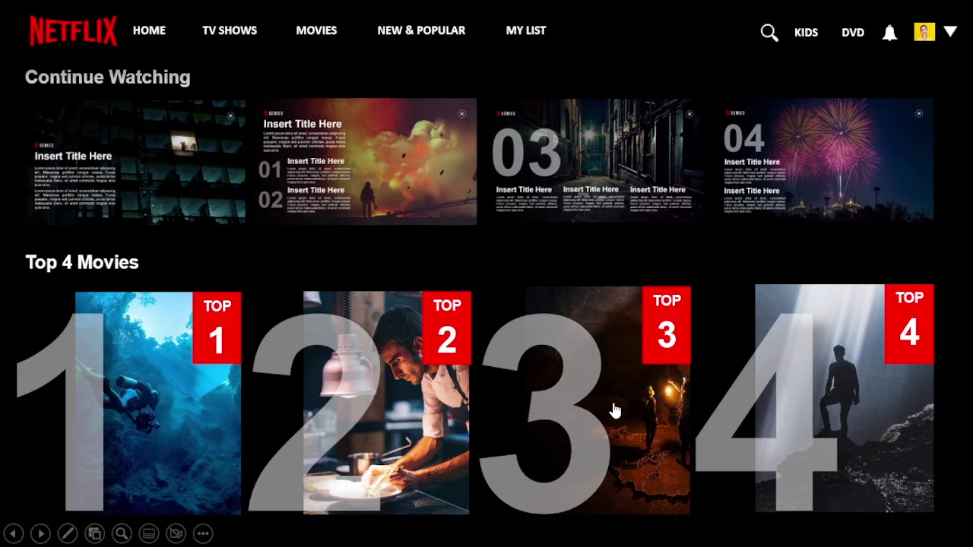
pyautogui.click(614, 401)
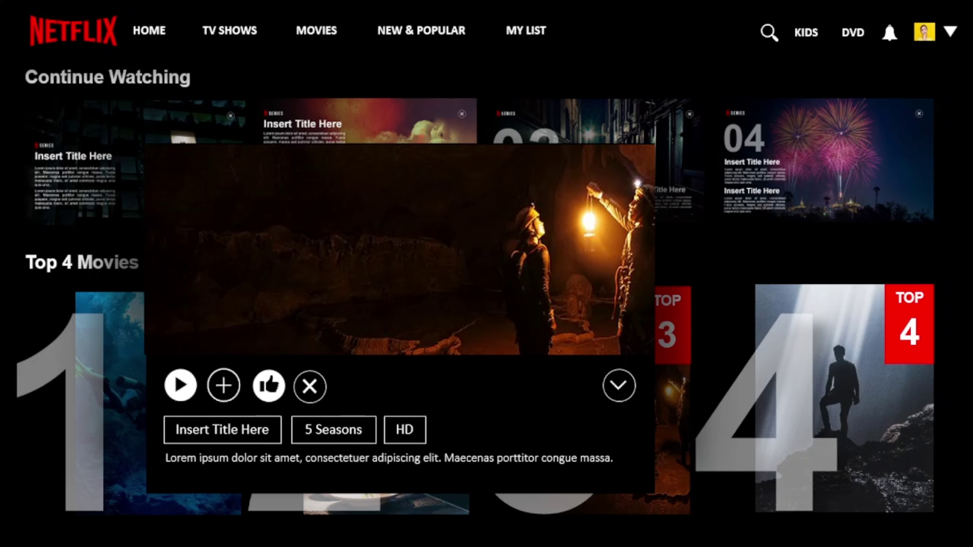
pyautogui.click(803, 276)
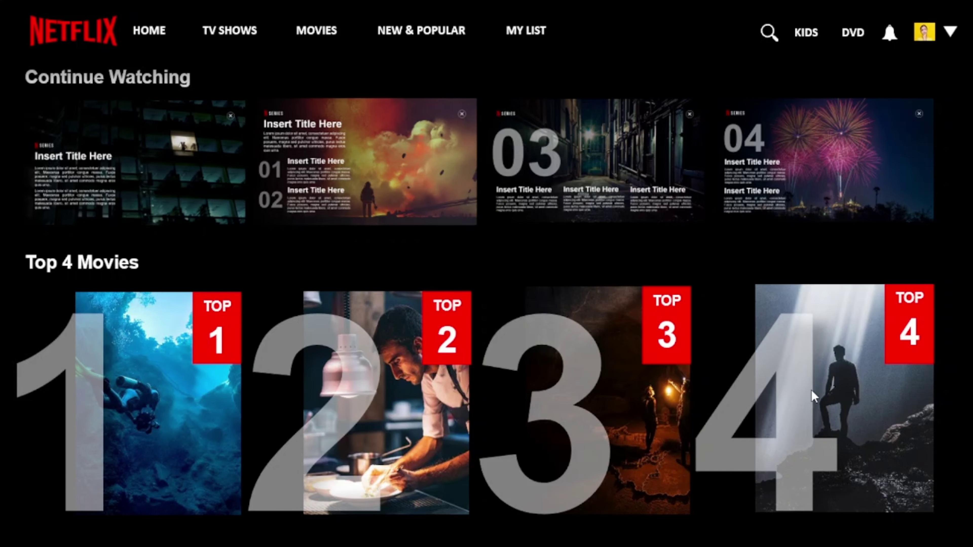
pyautogui.click(811, 390)
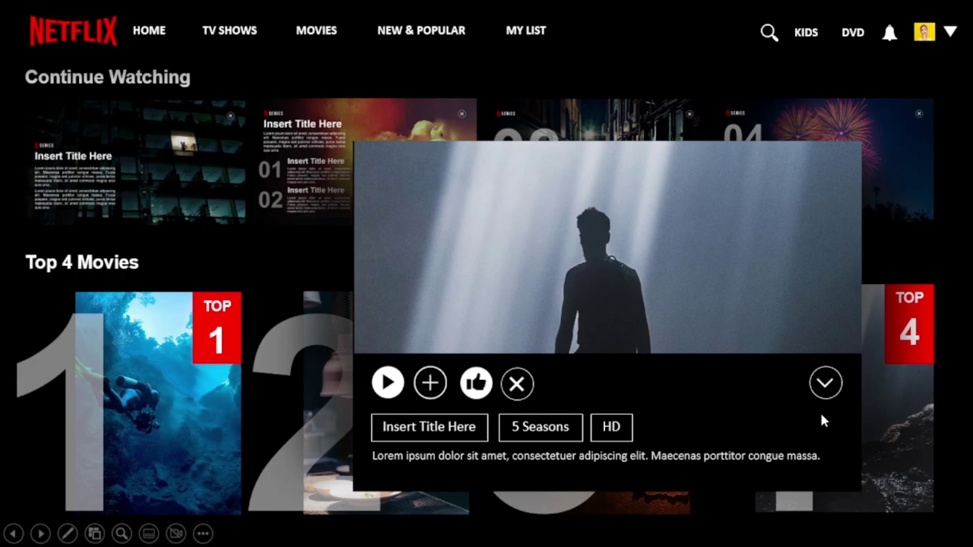
pyautogui.click(868, 408)
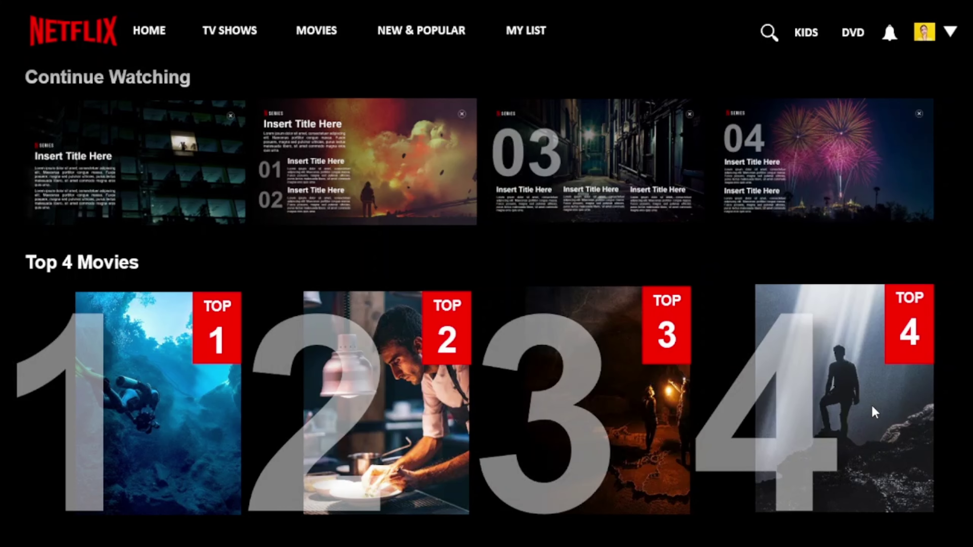
pyautogui.click(812, 416)
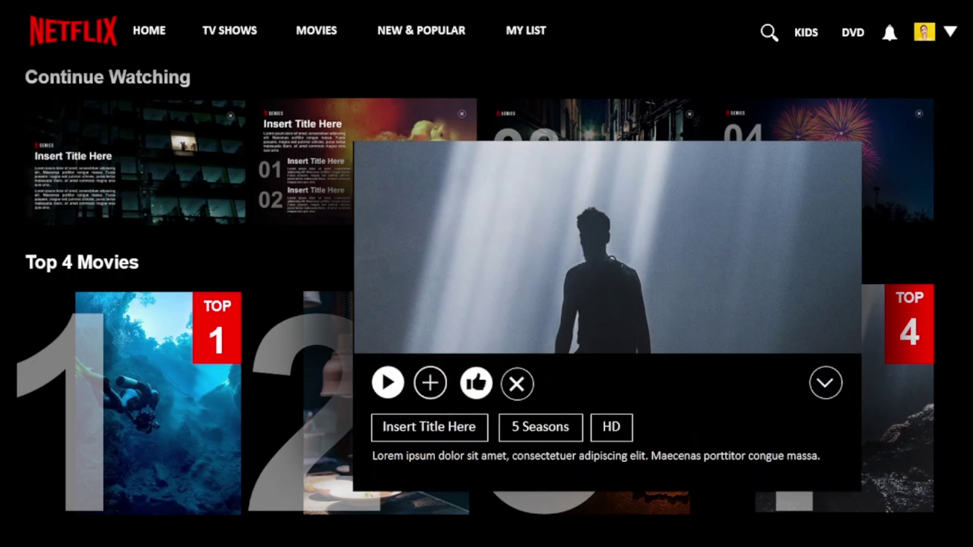
pyautogui.press('Right')
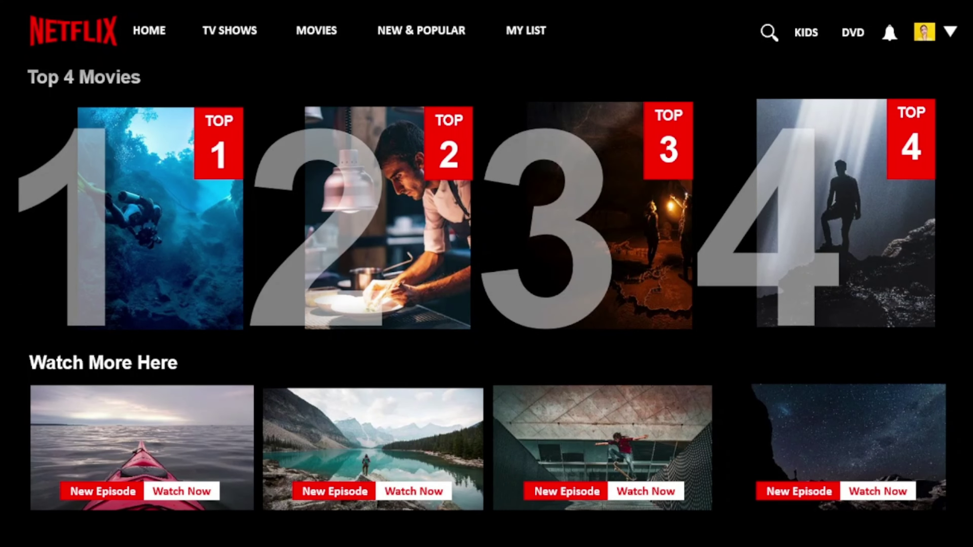
pyautogui.click(228, 409)
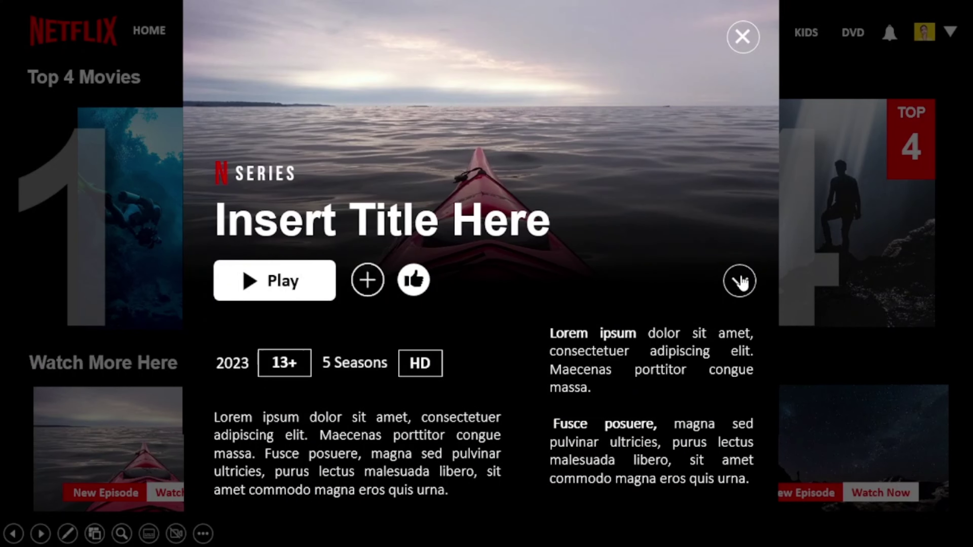
pyautogui.click(740, 282)
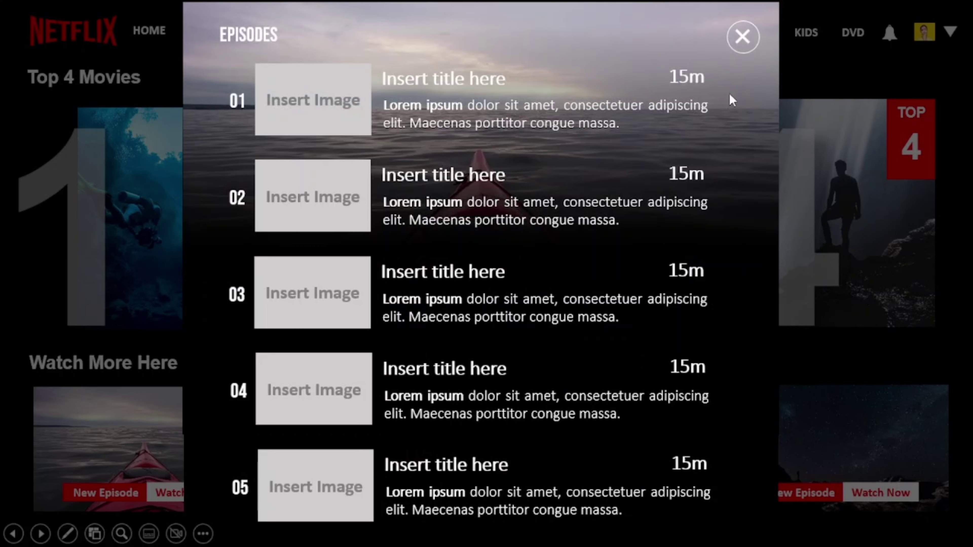
pyautogui.click(740, 39)
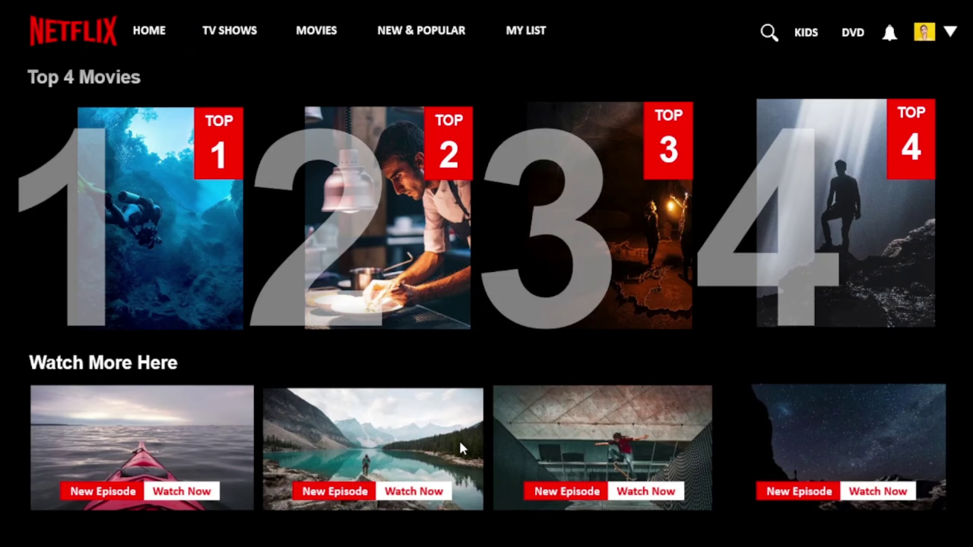
pyautogui.click(435, 452)
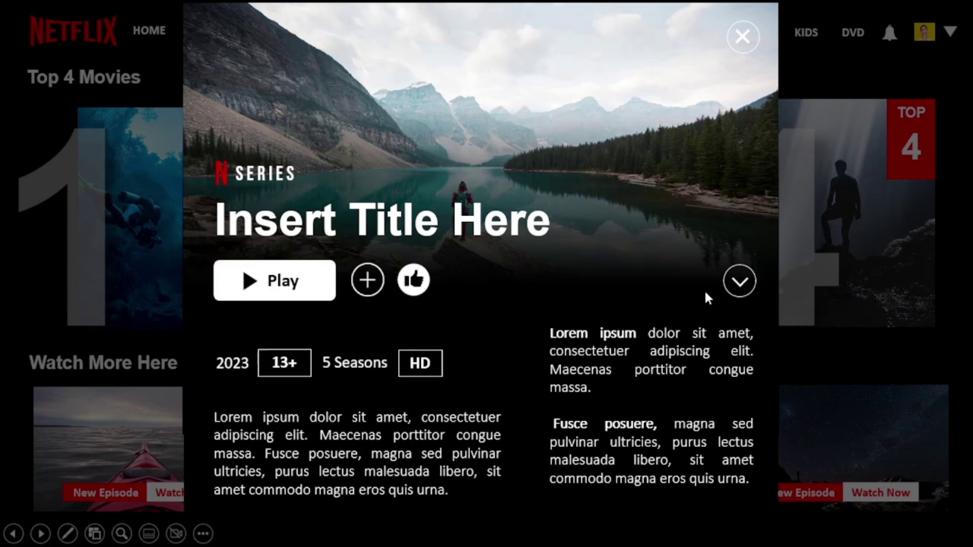
pyautogui.click(736, 287)
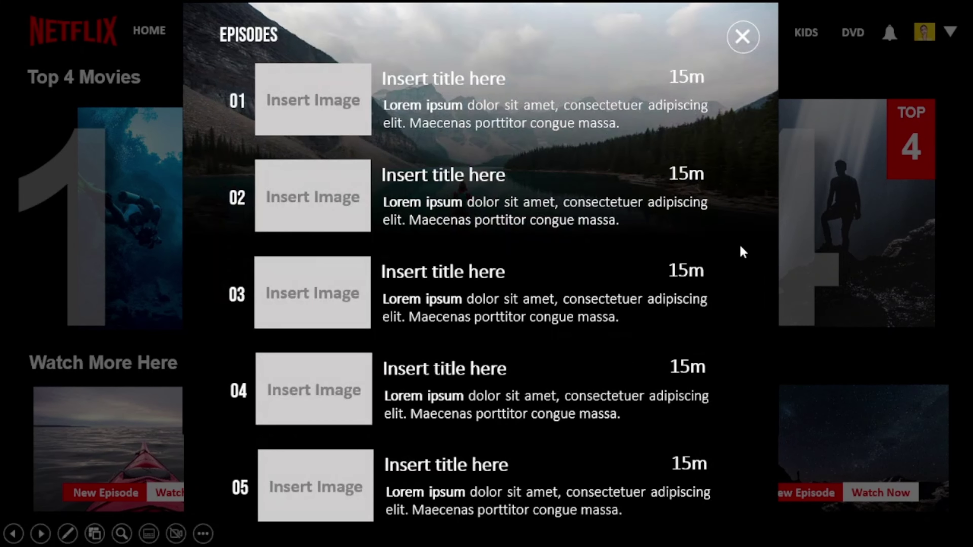
pyautogui.click(743, 38)
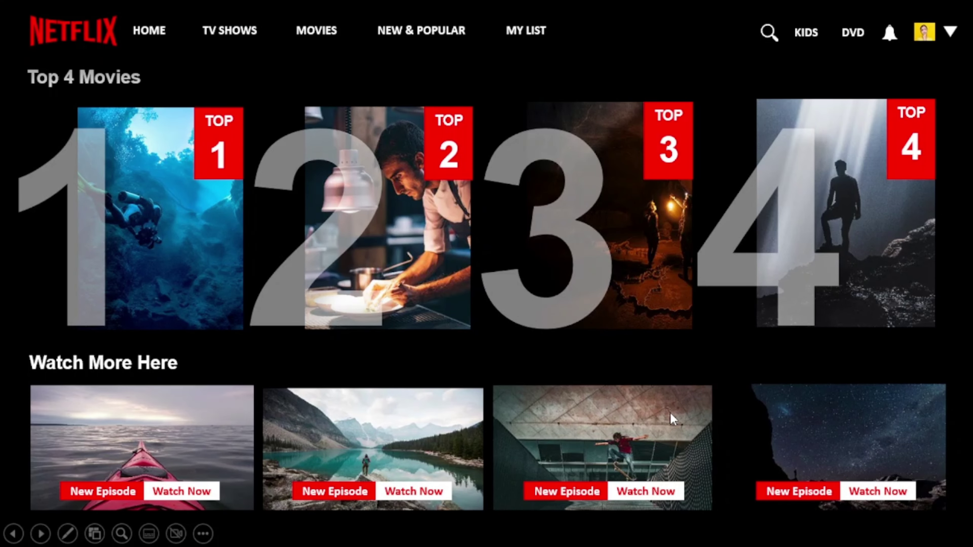
pyautogui.click(679, 447)
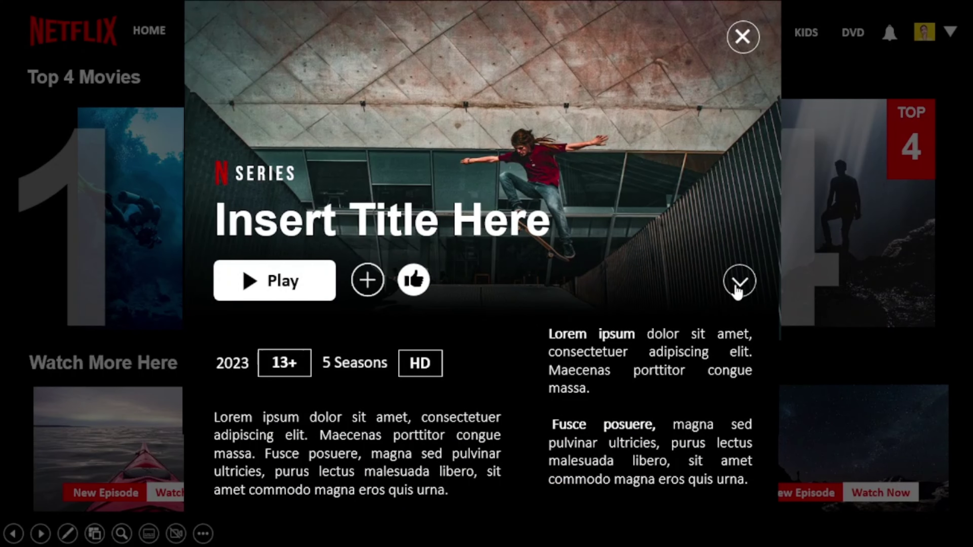
pyautogui.click(736, 285)
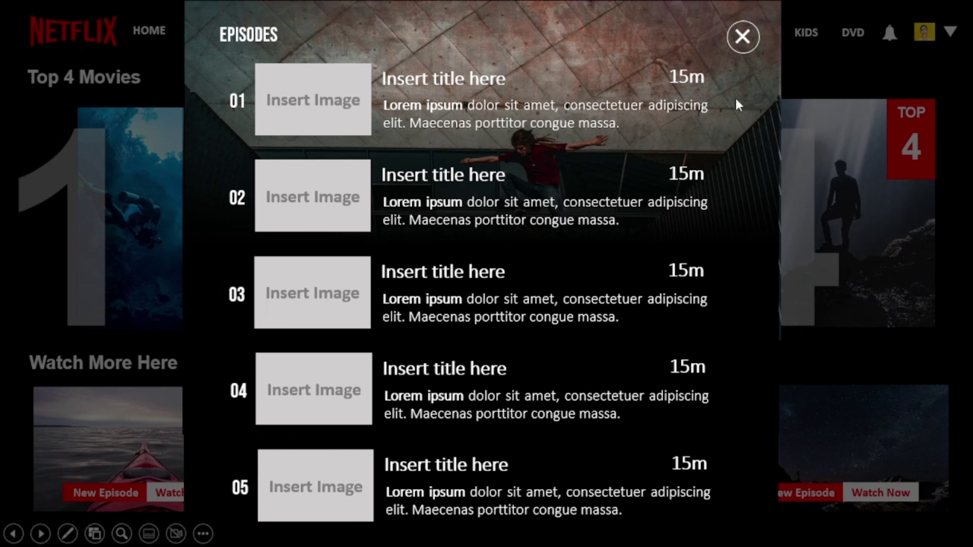
pyautogui.click(745, 44)
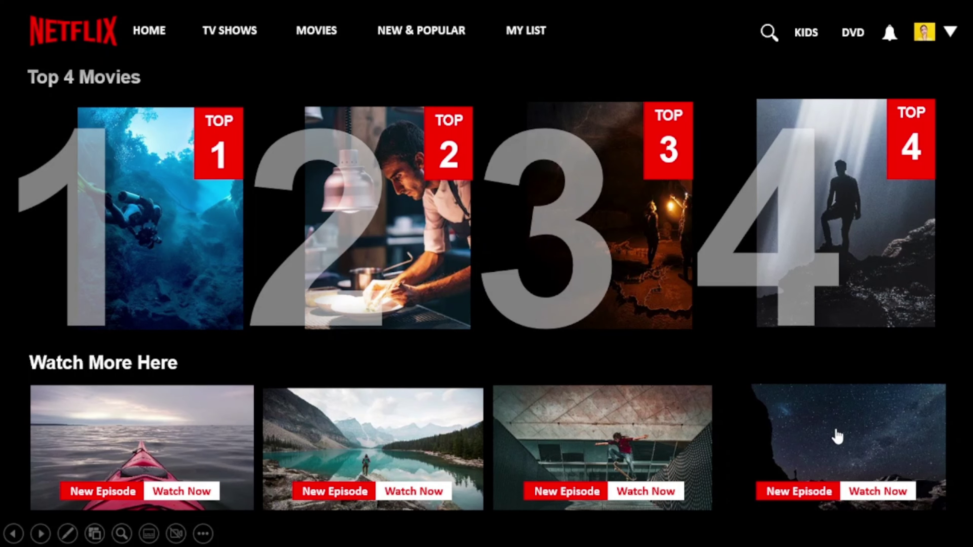
pyautogui.click(837, 436)
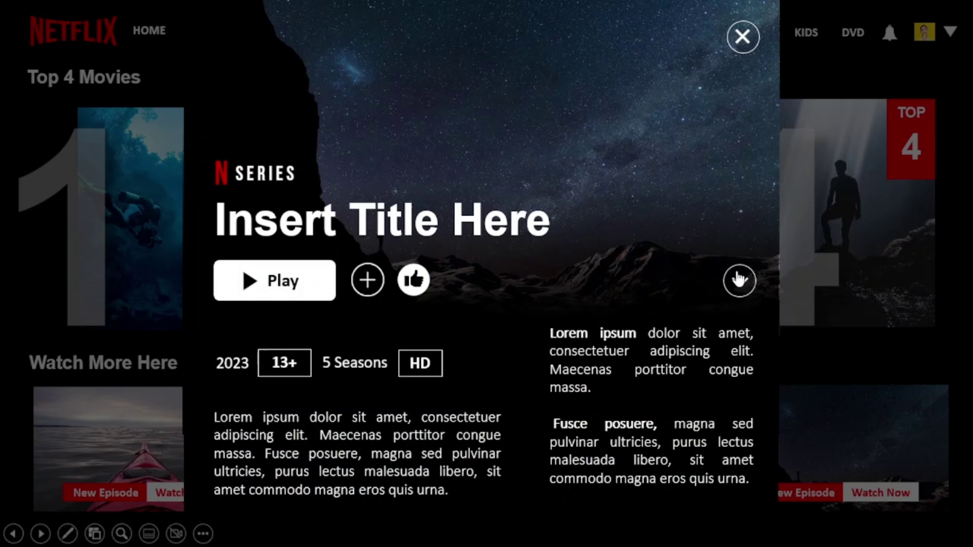
pyautogui.click(739, 280)
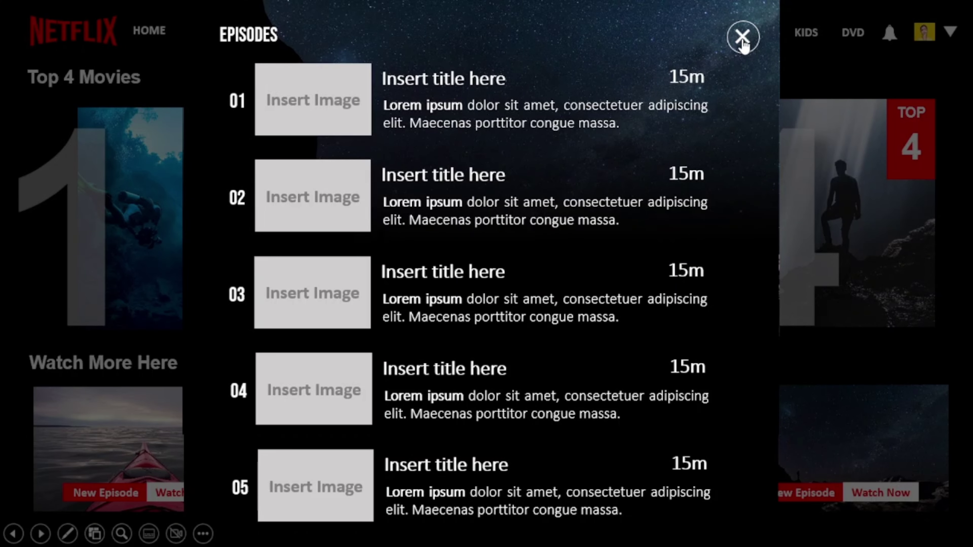
pyautogui.click(742, 40)
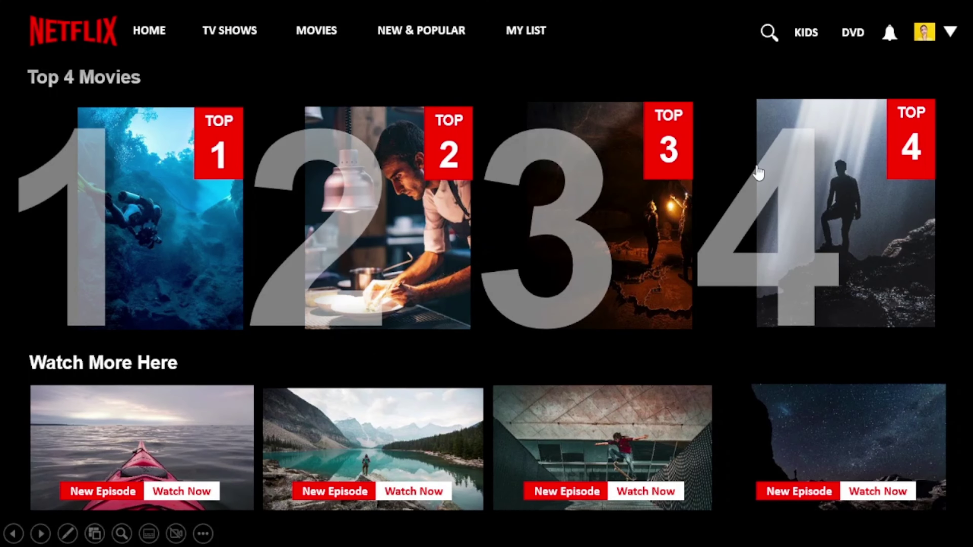